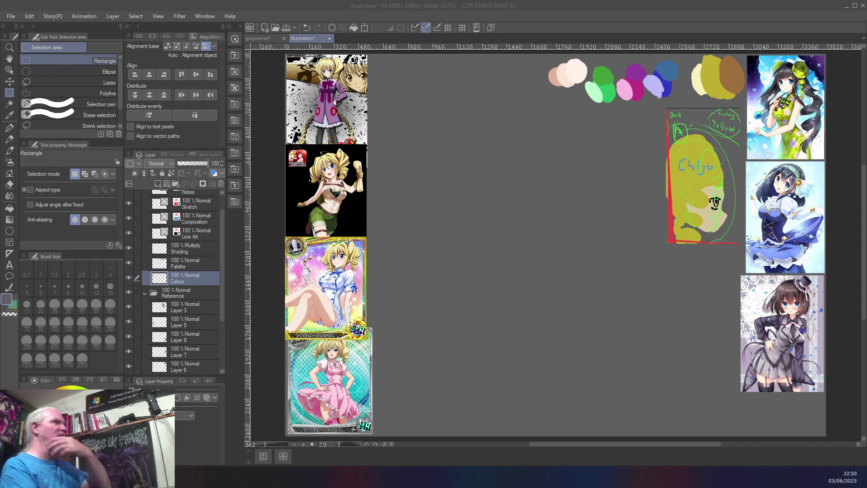
# Open the recent picture shizuka2.png.
pyautogui.click(11, 17)
pyautogui.moveTo(35, 60)
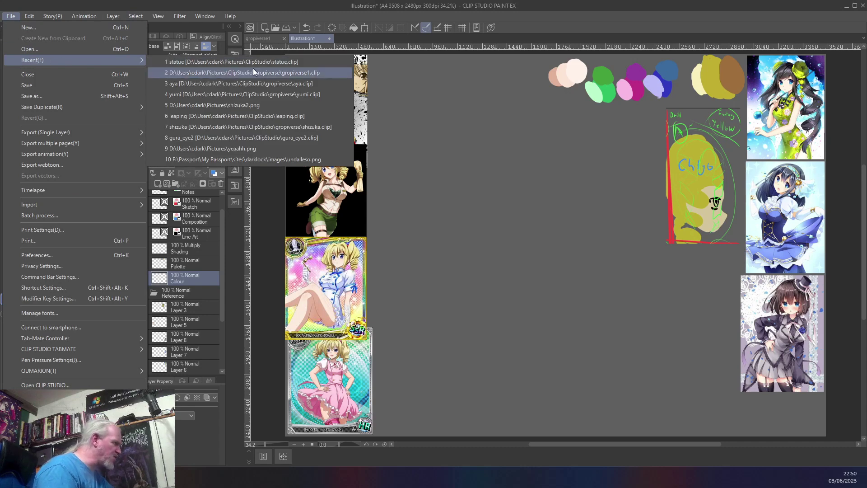
pyautogui.click(259, 107)
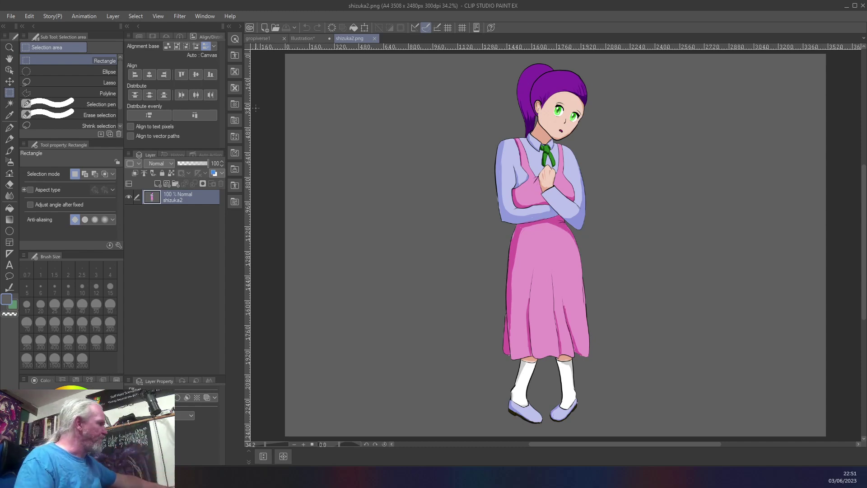
# Open the recent drawing yumi.clip and hide its Notes layer.
pyautogui.click(10, 17)
pyautogui.moveTo(35, 61)
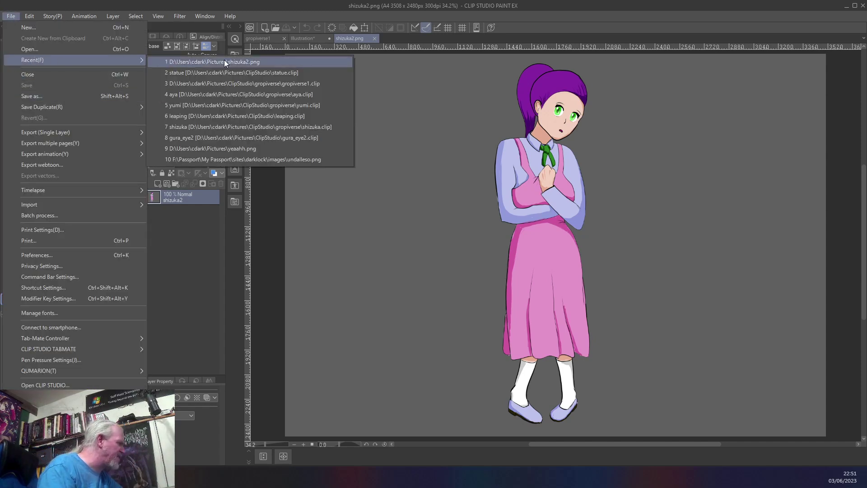
pyautogui.click(312, 106)
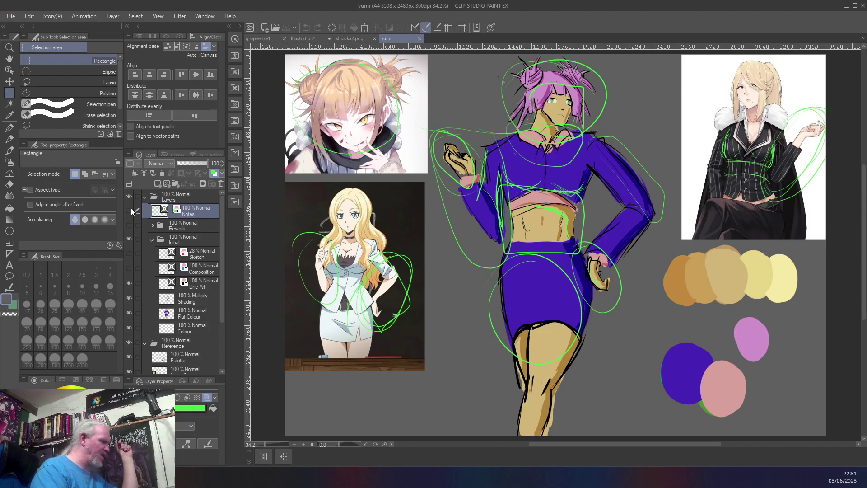
pyautogui.click(130, 209)
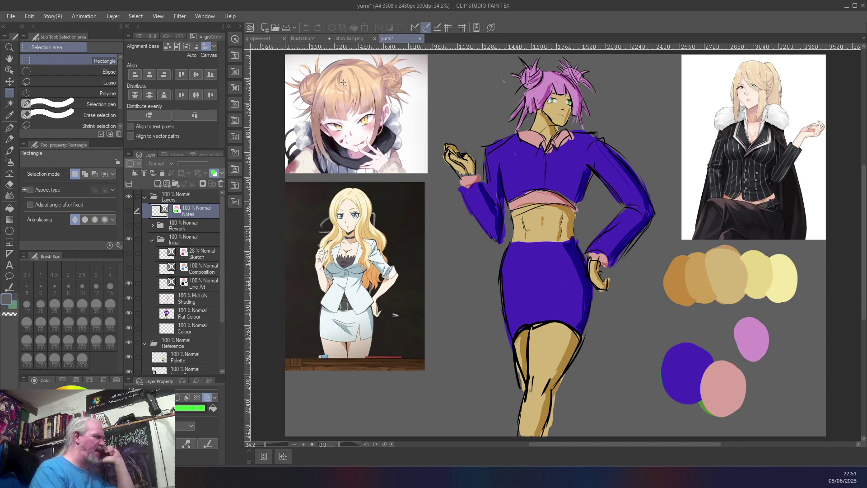
# Compare the shizuka2.png picture with the yumi drawing, ending on shizuka2.png.
pyautogui.click(353, 37)
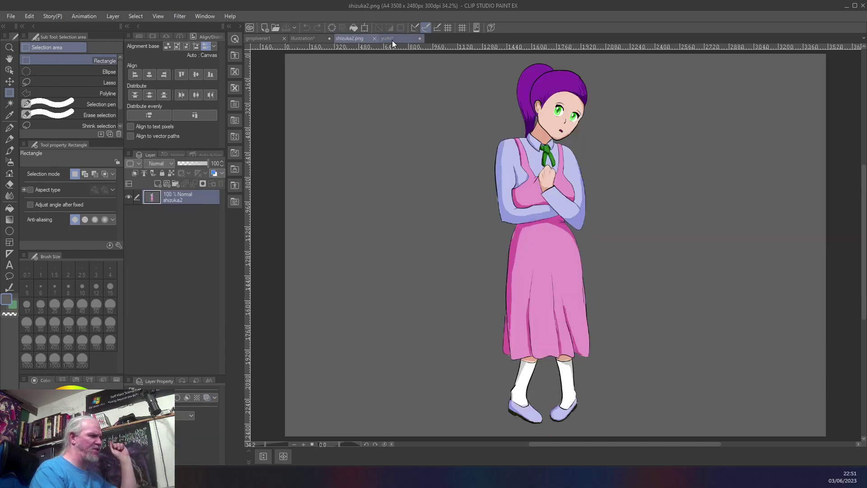
pyautogui.click(391, 40)
pyautogui.click(349, 38)
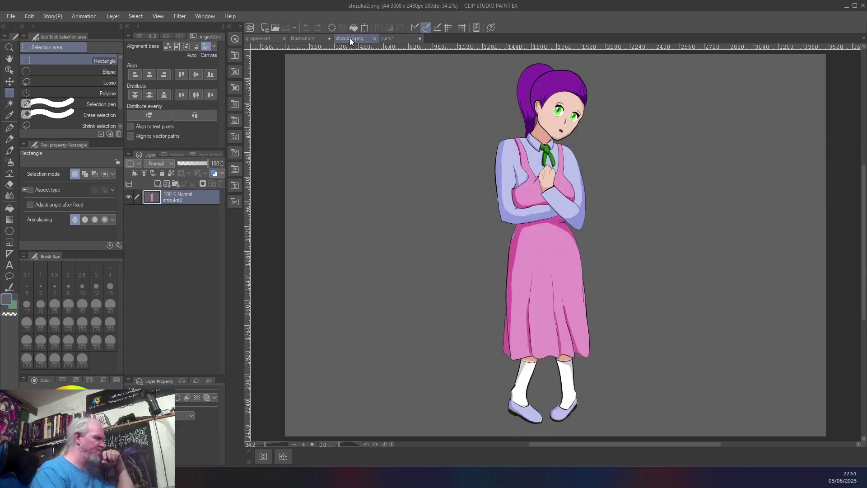
# Open the recent drawing aya.clip and raise its Colour layer's opacity to 100.
pyautogui.click(10, 16)
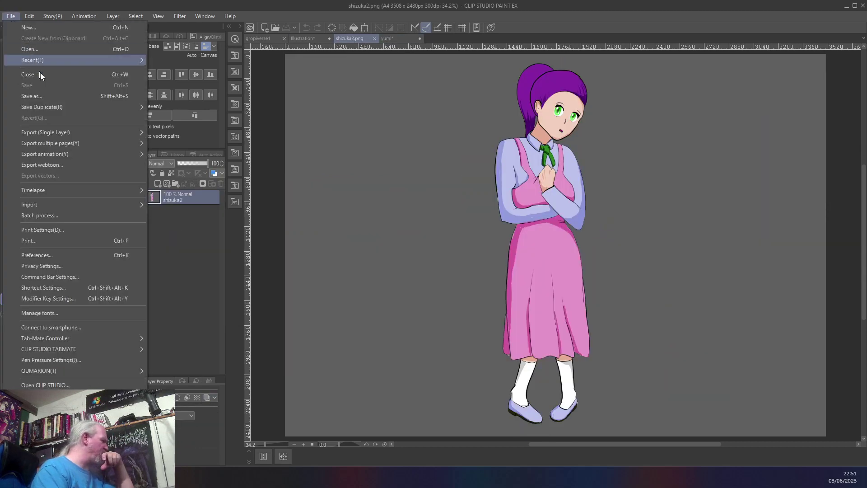
pyautogui.moveTo(40, 66)
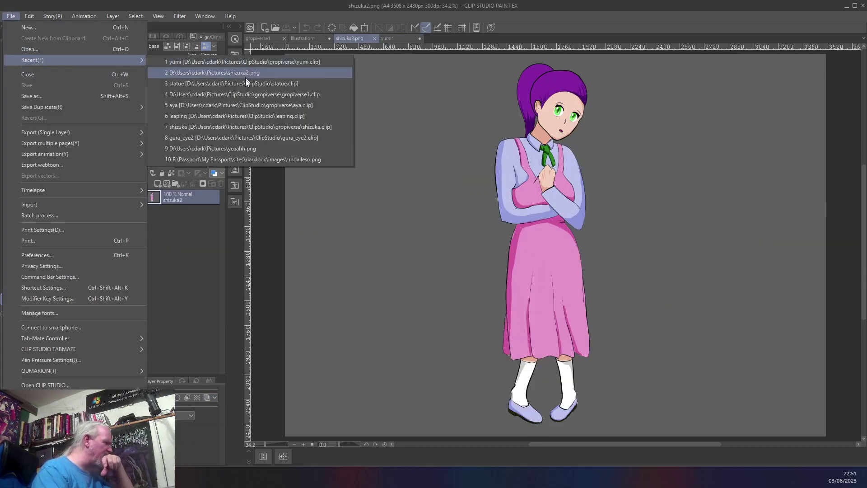
pyautogui.click(249, 106)
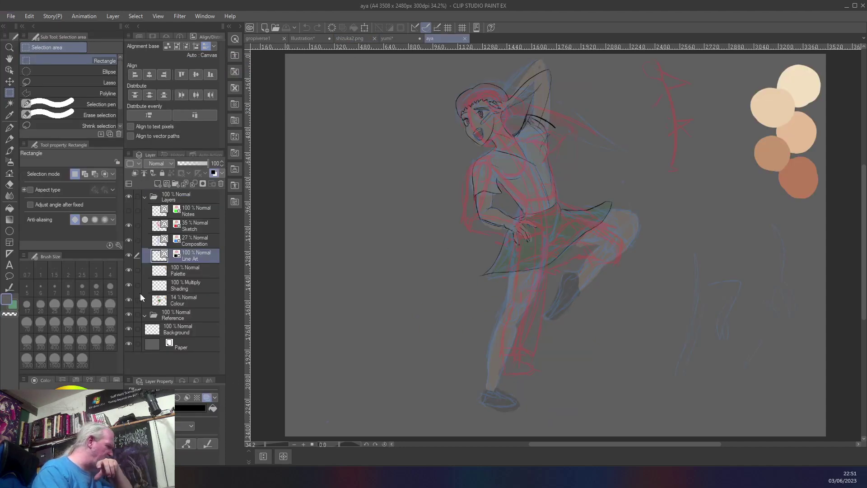
pyautogui.click(191, 304)
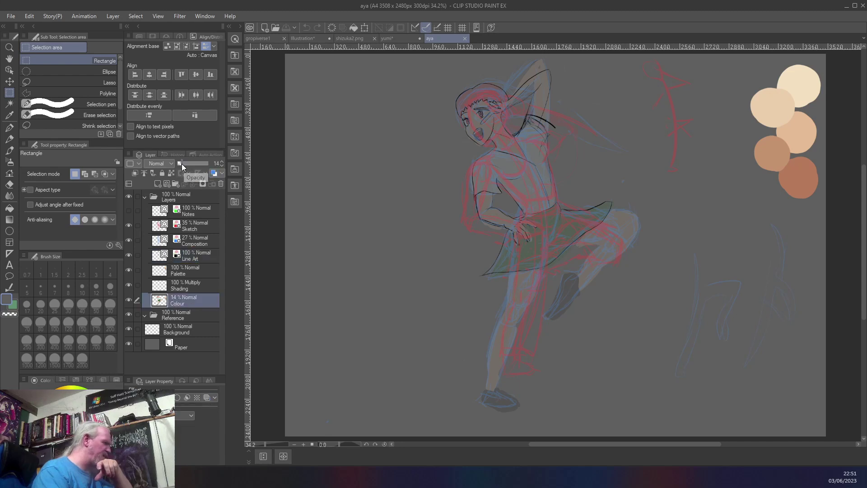
pyautogui.moveTo(182, 164); pyautogui.dragTo(213, 163)
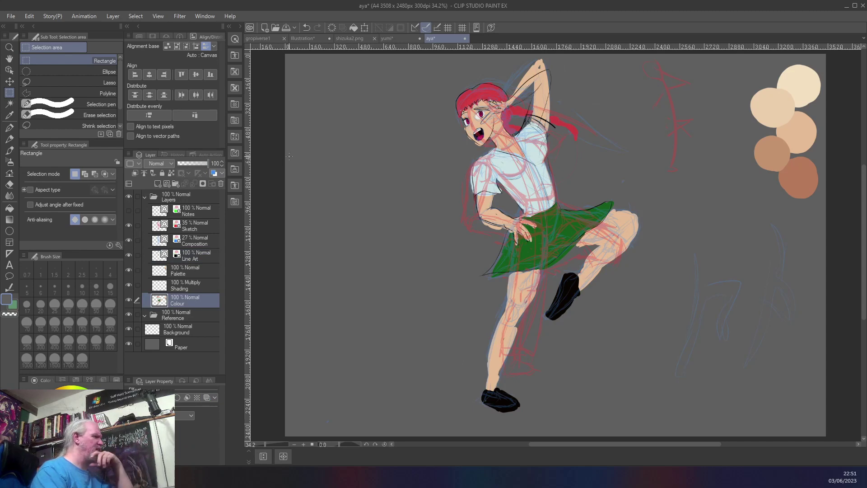
# Review the yumi and shizuka2.png drawings once more and return to the Illustration document.
pyautogui.click(405, 39)
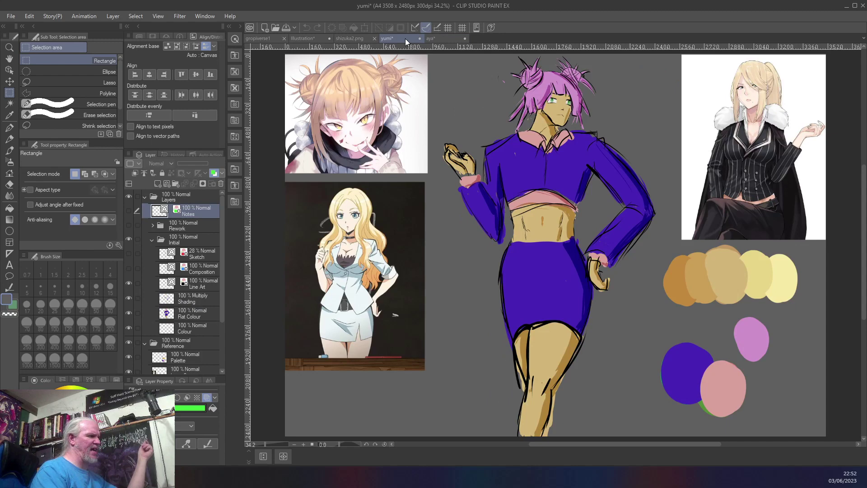
pyautogui.click(349, 39)
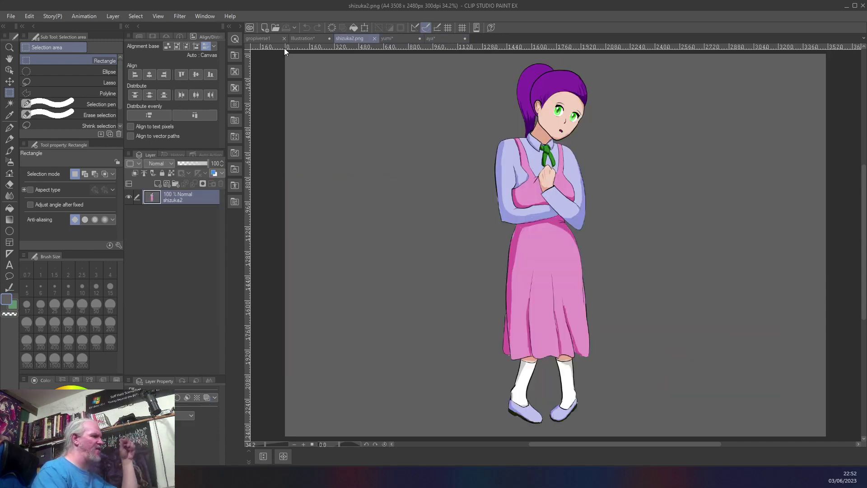
pyautogui.click(299, 39)
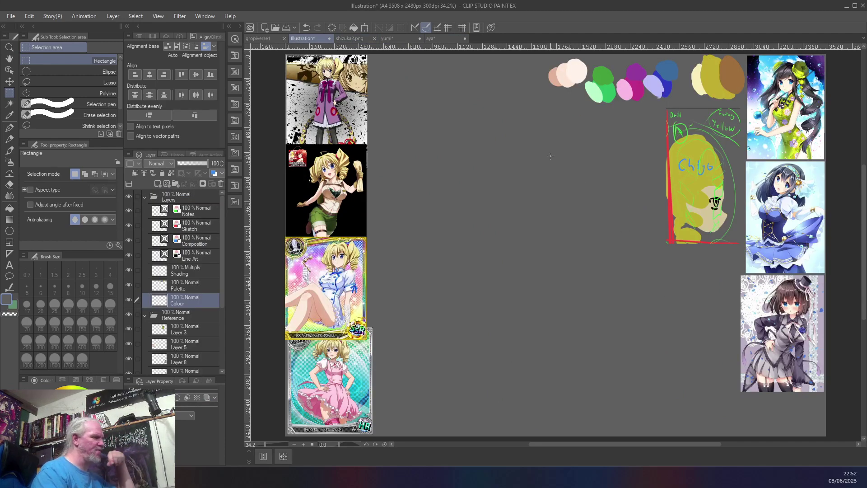
# Close shizuka2.png, yumi and aya, discarding the changes made to the yumi and aya drawings.
pyautogui.click(377, 39)
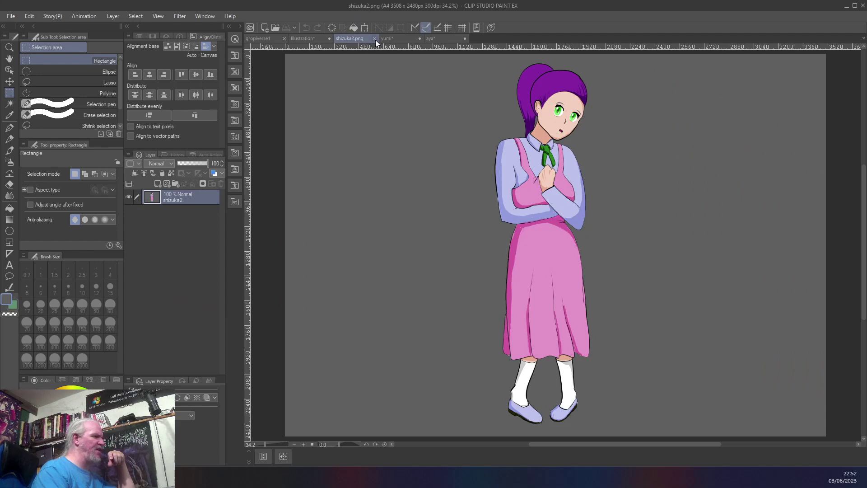
pyautogui.click(375, 39)
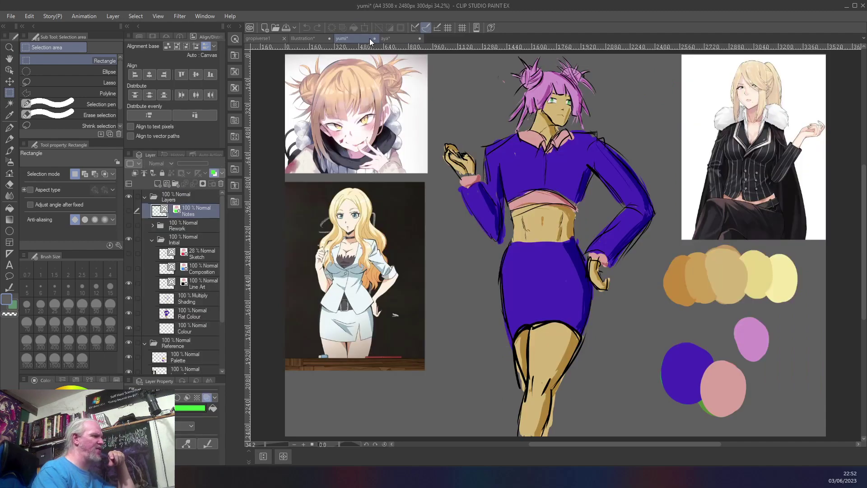
pyautogui.click(375, 39)
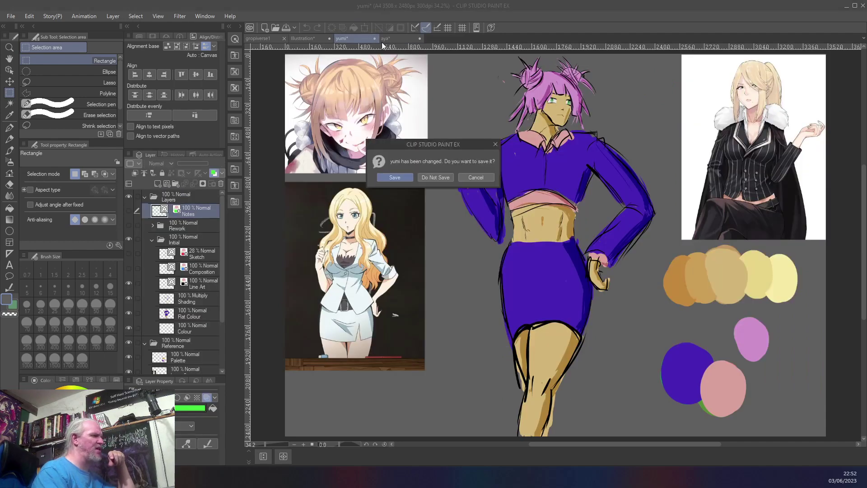
pyautogui.click(434, 178)
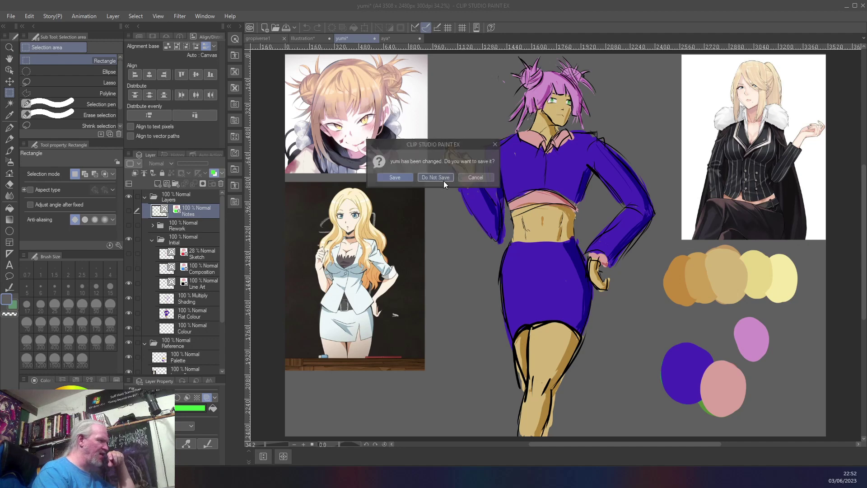
pyautogui.click(374, 38)
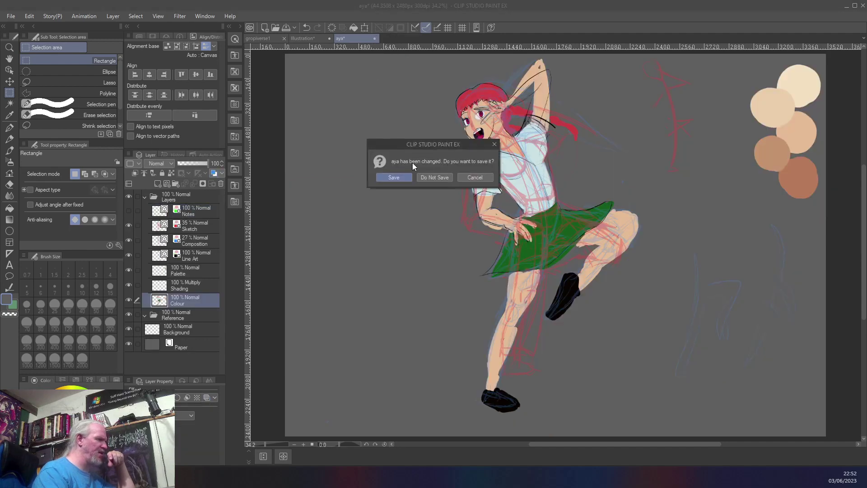
pyautogui.click(434, 178)
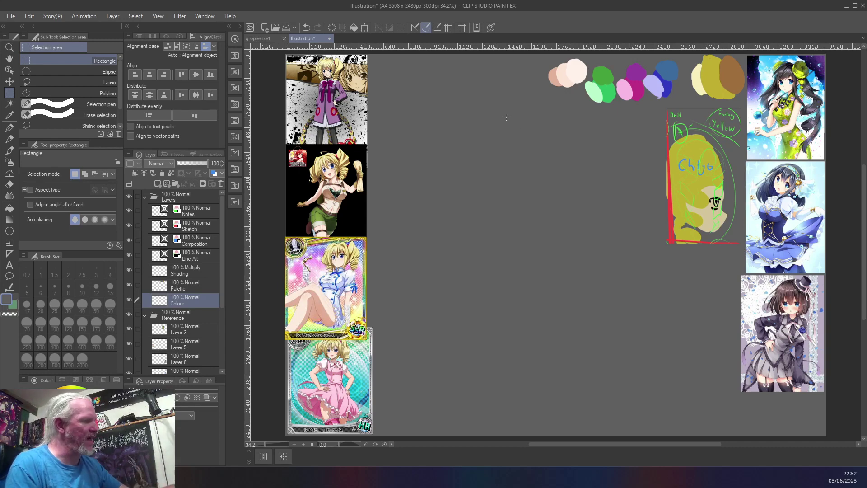
# Clear the stray rectangular selection and make the Notes layer active with the Custom Test brush.
pyautogui.moveTo(501, 118); pyautogui.dragTo(511, 134)
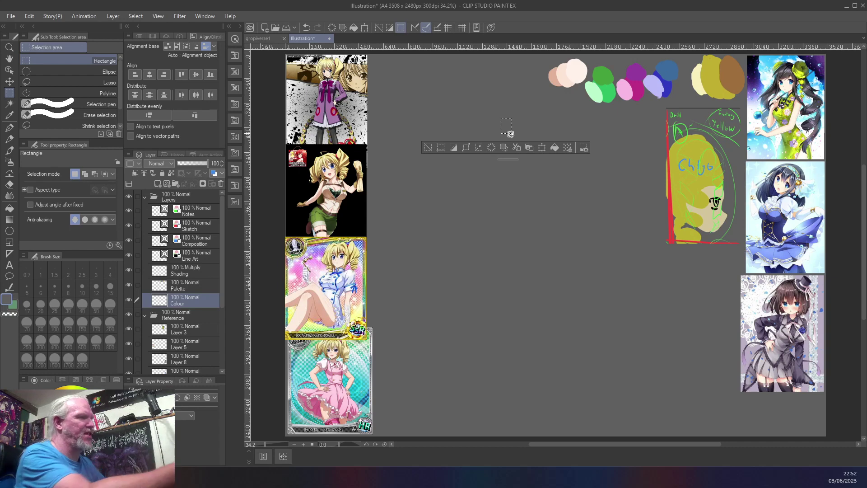
pyautogui.hotkey('ctrl', 'd')
pyautogui.press('b')
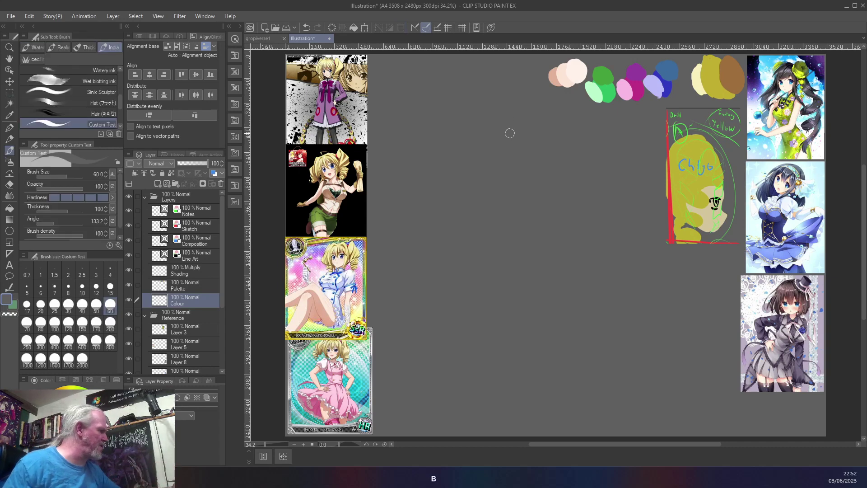
pyautogui.click(192, 213)
# Undo the oversized trial letter S and reduce the Custom Test brush size to 8.
pyautogui.moveTo(414, 78)
pyautogui.mouseDown()
pyautogui.moveTo(418, 96)
pyautogui.moveTo(400, 106)
pyautogui.mouseUp()
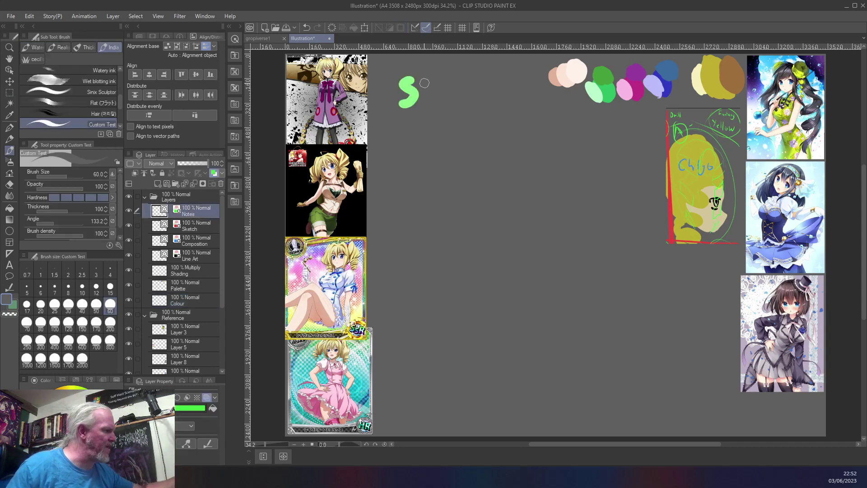
pyautogui.hotkey('ctrl', 'z')
pyautogui.press('[')
pyautogui.press('[')
pyautogui.press('[')
pyautogui.press('[')
pyautogui.press('[')
pyautogui.press('[')
pyautogui.press('[')
pyautogui.press('[')
pyautogui.press(']')
# Undo the stray brush dab on the green swatch and set the drawing colour to black.
pyautogui.click(610, 92)
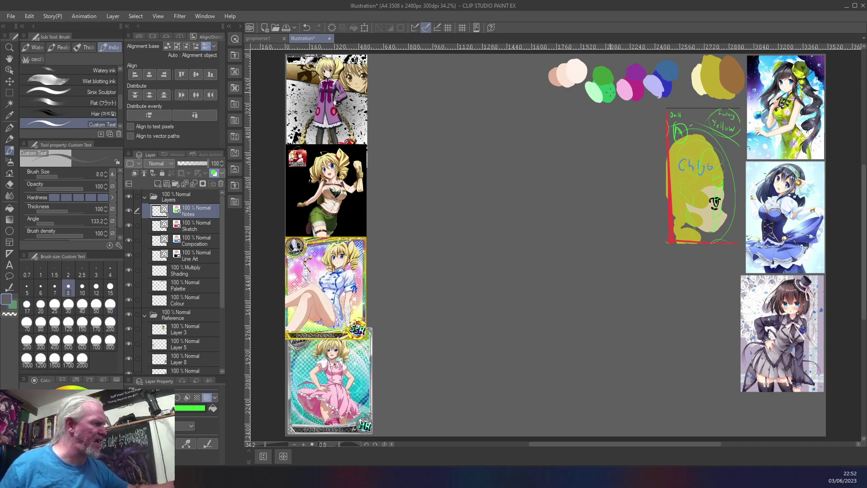
pyautogui.hotkey('ctrl', 'z')
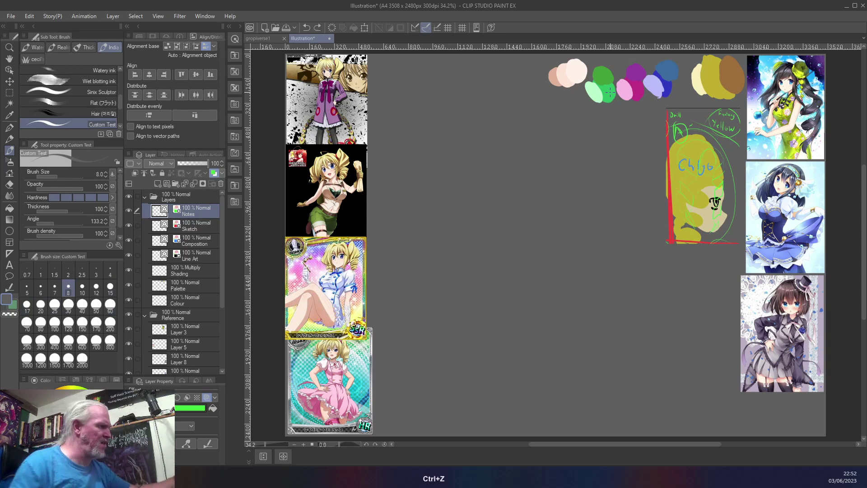
pyautogui.rightClick(608, 92)
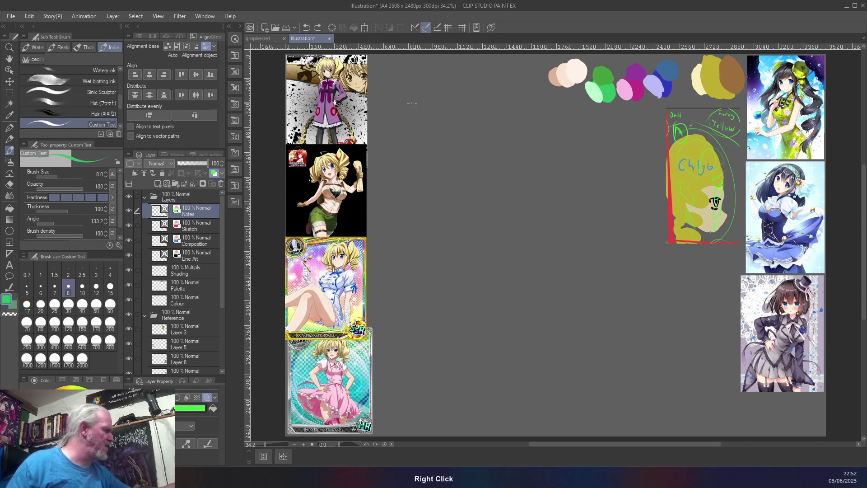
pyautogui.click(50, 446)
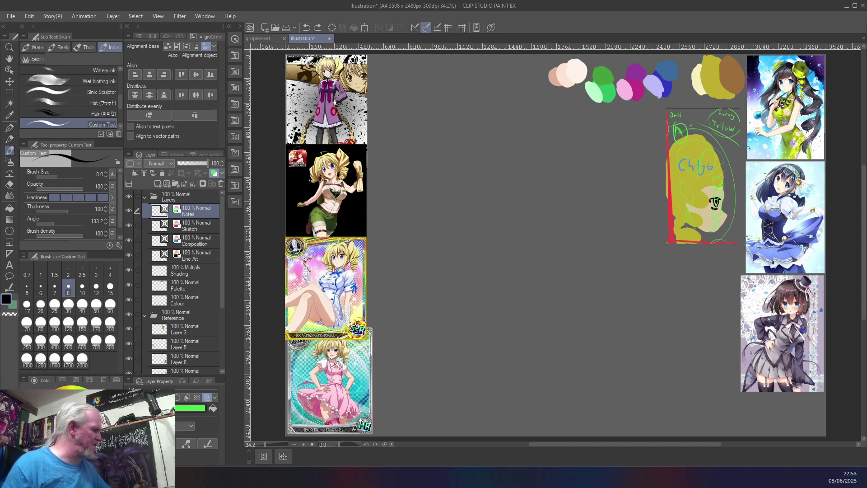
# Handwrite the schedule lines "SW 60", "S 10" and "M 20" in the canvas's empty upper middle area.
pyautogui.moveTo(444, 84); pyautogui.dragTo(432, 103)
pyautogui.moveTo(448, 85)
pyautogui.mouseDown()
pyautogui.moveTo(451, 95)
pyautogui.moveTo(466, 82)
pyautogui.moveTo(487, 95)
pyautogui.moveTo(502, 83)
pyautogui.moveTo(491, 111)
pyautogui.mouseUp()
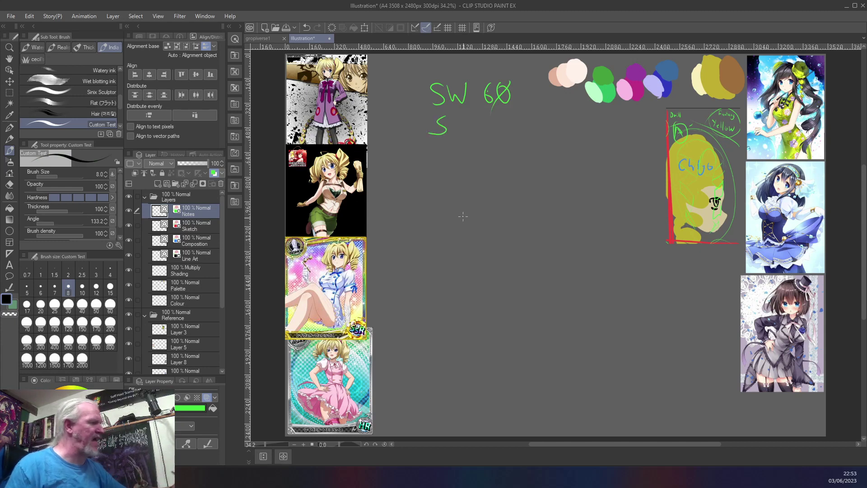
pyautogui.moveTo(487, 118)
pyautogui.mouseDown()
pyautogui.moveTo(485, 134)
pyautogui.moveTo(501, 119)
pyautogui.moveTo(497, 134)
pyautogui.mouseUp()
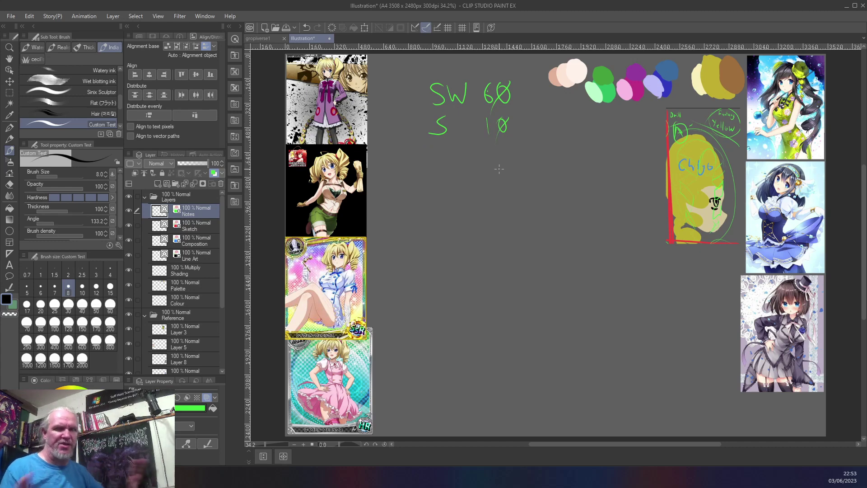
pyautogui.moveTo(434, 164)
pyautogui.mouseDown()
pyautogui.moveTo(499, 164)
pyautogui.moveTo(503, 146)
pyautogui.moveTo(500, 166)
pyautogui.mouseUp()
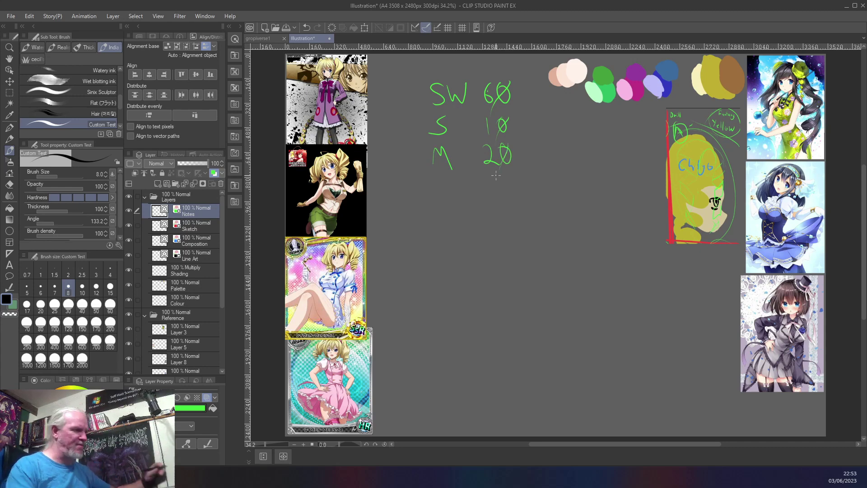
# Handwrite the lines "T 30" and "W 40" below the M 20 line.
pyautogui.moveTo(435, 177); pyautogui.dragTo(436, 200)
pyautogui.moveTo(419, 179)
pyautogui.mouseDown()
pyautogui.moveTo(489, 180)
pyautogui.moveTo(490, 196)
pyautogui.moveTo(509, 181)
pyautogui.mouseUp()
pyautogui.moveTo(516, 181); pyautogui.dragTo(506, 201)
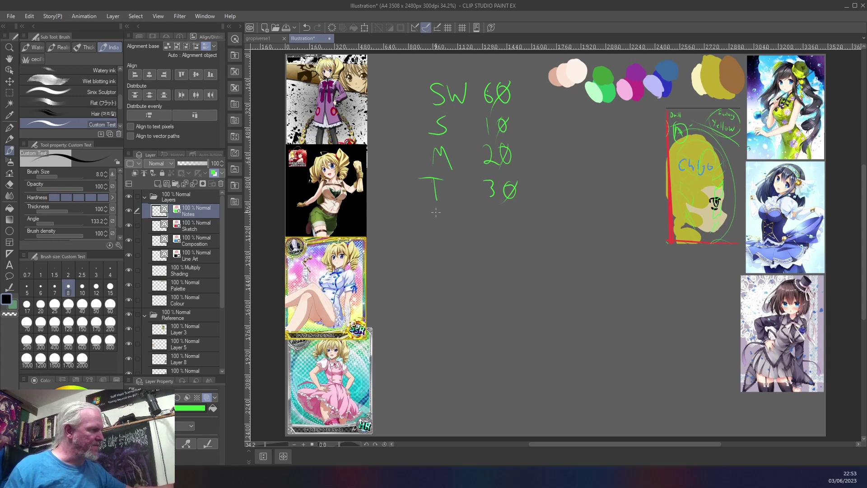
pyautogui.moveTo(431, 209)
pyautogui.mouseDown()
pyautogui.moveTo(434, 228)
pyautogui.moveTo(440, 206)
pyautogui.moveTo(501, 220)
pyautogui.mouseUp()
pyautogui.moveTo(493, 210)
pyautogui.mouseDown()
pyautogui.moveTo(492, 231)
pyautogui.moveTo(505, 227)
pyautogui.moveTo(494, 230)
pyautogui.mouseUp()
# Handwrite the line "R 50" below the W 40 line.
pyautogui.moveTo(432, 237); pyautogui.dragTo(434, 261)
pyautogui.moveTo(432, 238); pyautogui.dragTo(447, 260)
pyautogui.moveTo(487, 240); pyautogui.dragTo(488, 260)
pyautogui.moveTo(488, 239)
pyautogui.mouseDown()
pyautogui.moveTo(509, 240)
pyautogui.moveTo(502, 263)
pyautogui.mouseUp()
# Handwrite the line "F 60" below R 50 and add an arrow leading to the word "DONE".
pyautogui.moveTo(445, 274)
pyautogui.mouseDown()
pyautogui.moveTo(433, 293)
pyautogui.moveTo(445, 283)
pyautogui.mouseUp()
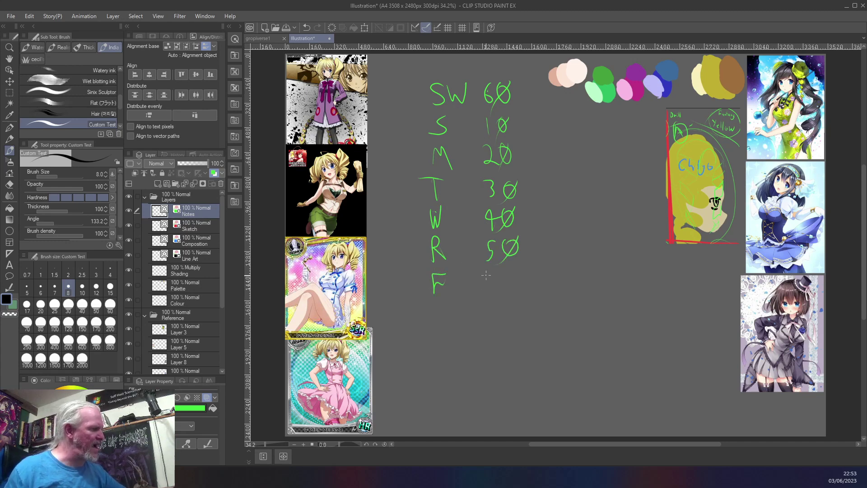
pyautogui.moveTo(497, 272)
pyautogui.mouseDown()
pyautogui.moveTo(494, 283)
pyautogui.moveTo(510, 272)
pyautogui.moveTo(505, 307)
pyautogui.mouseUp()
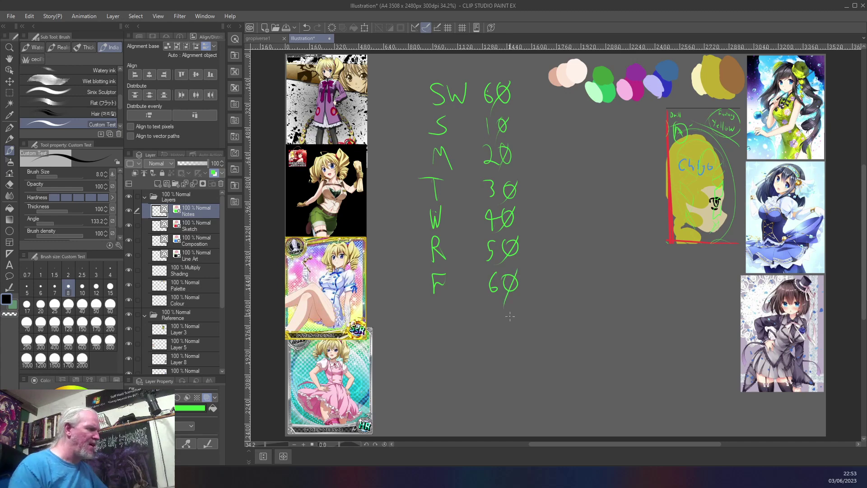
pyautogui.moveTo(536, 284)
pyautogui.mouseDown()
pyautogui.moveTo(580, 282)
pyautogui.moveTo(557, 292)
pyautogui.moveTo(597, 296)
pyautogui.moveTo(642, 273)
pyautogui.moveTo(664, 285)
pyautogui.mouseUp()
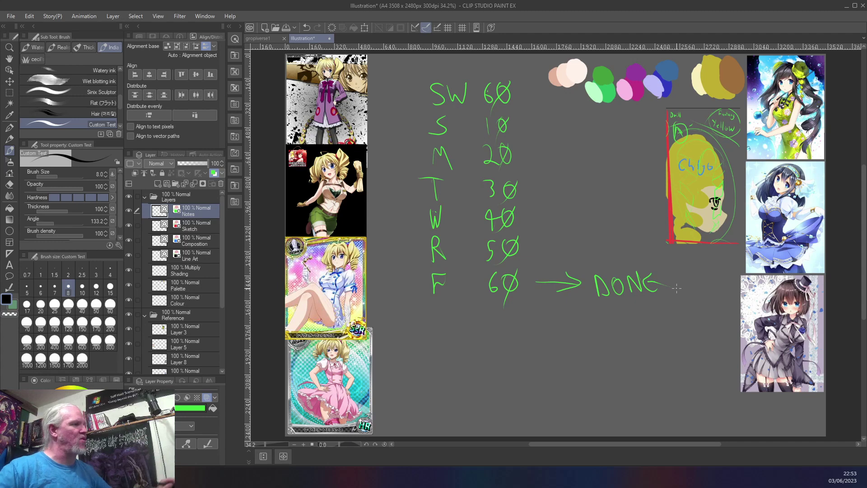
# Circle the 60 beside SW, underline the 30 in row T, and write circled notes "60" and "90" beside rows T and R.
pyautogui.moveTo(489, 72); pyautogui.dragTo(472, 72)
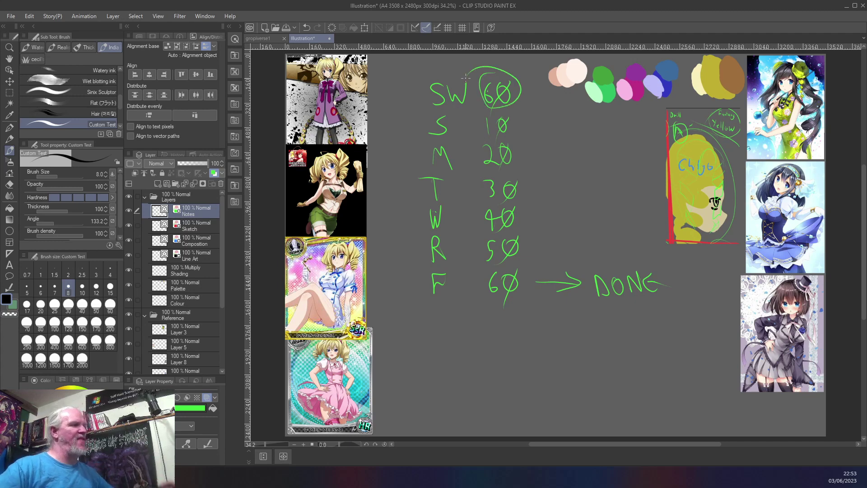
pyautogui.moveTo(528, 205); pyautogui.dragTo(480, 204)
pyautogui.moveTo(547, 180)
pyautogui.mouseDown()
pyautogui.moveTo(545, 194)
pyautogui.moveTo(568, 181)
pyautogui.moveTo(562, 202)
pyautogui.moveTo(586, 197)
pyautogui.moveTo(565, 170)
pyautogui.mouseUp()
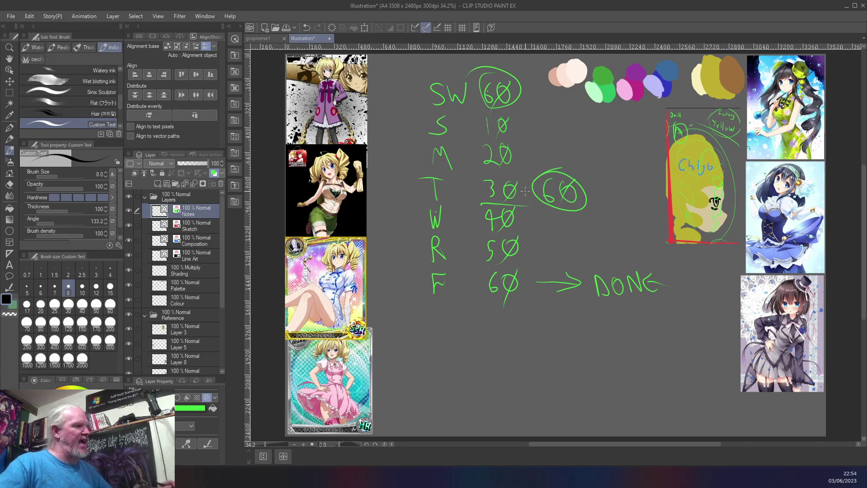
pyautogui.moveTo(558, 240)
pyautogui.mouseDown()
pyautogui.moveTo(551, 261)
pyautogui.moveTo(567, 237)
pyautogui.moveTo(559, 261)
pyautogui.moveTo(546, 234)
pyautogui.mouseUp()
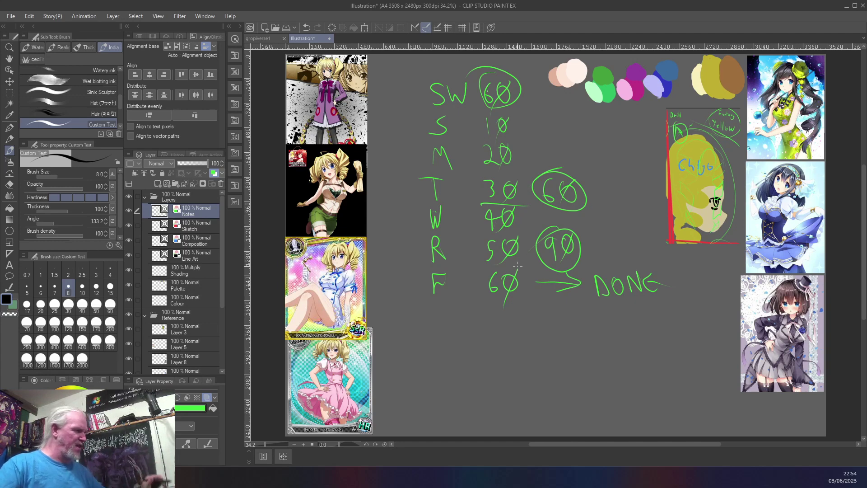
# Undo the circled "60" and "90" notes and the line under T 30.
pyautogui.hotkey('ctrl', 'z')
pyautogui.hotkey('ctrl', 'z')
pyautogui.hotkey('ctrl', 'z')
pyautogui.hotkey('ctrl', 'z')
pyautogui.hotkey('ctrl', 'z')
pyautogui.hotkey('ctrl', 'z')
pyautogui.hotkey('ctrl', 'z')
pyautogui.hotkey('ctrl', 'z')
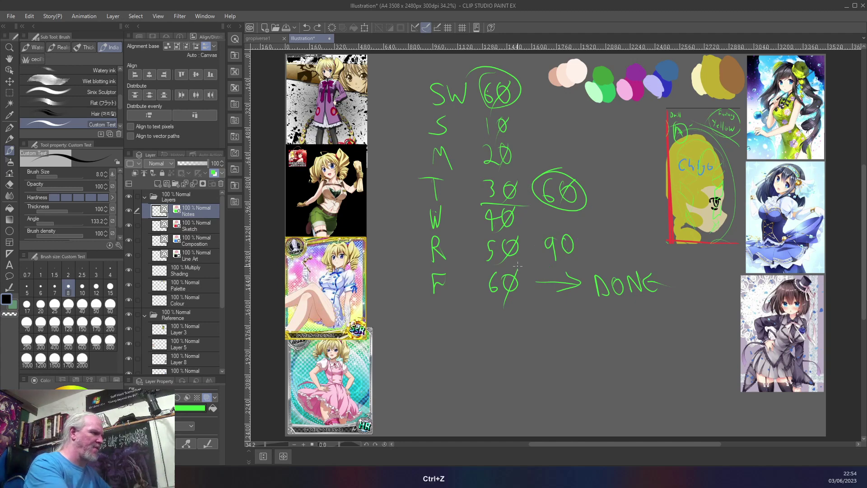
pyautogui.hotkey('ctrl', 'z')
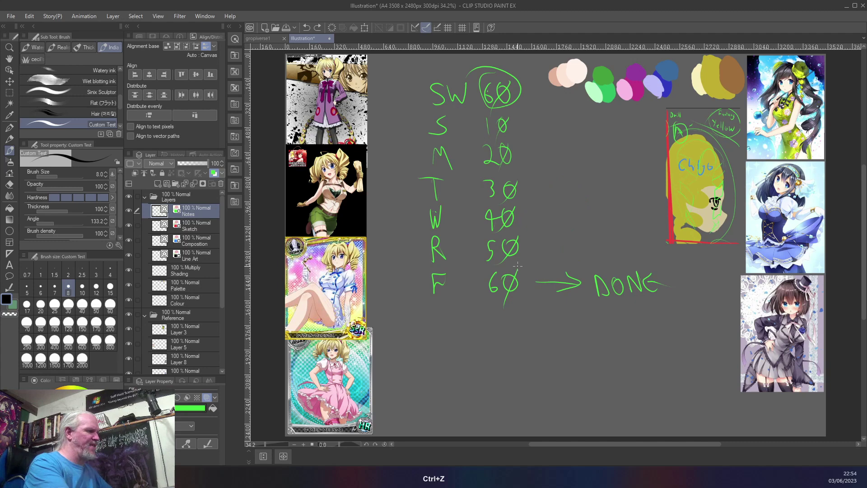
# Outline the number column down to row F, strike through the SW 60, and write a circled "4.5hrs" beside the schedule.
pyautogui.moveTo(523, 111)
pyautogui.mouseDown()
pyautogui.moveTo(532, 272)
pyautogui.moveTo(515, 323)
pyautogui.moveTo(467, 279)
pyautogui.moveTo(462, 96)
pyautogui.moveTo(550, 112)
pyautogui.mouseUp()
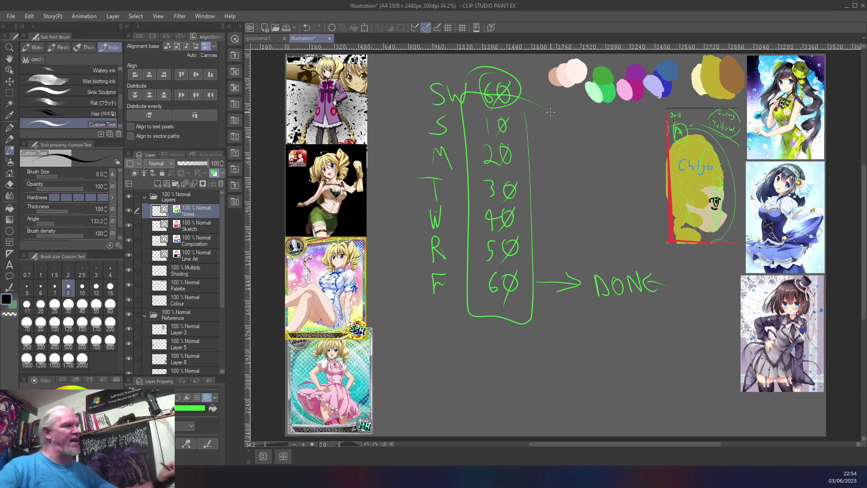
pyautogui.moveTo(601, 150); pyautogui.dragTo(611, 164)
pyautogui.moveTo(597, 156)
pyautogui.mouseDown()
pyautogui.moveTo(599, 178)
pyautogui.moveTo(656, 166)
pyautogui.moveTo(655, 179)
pyautogui.mouseUp()
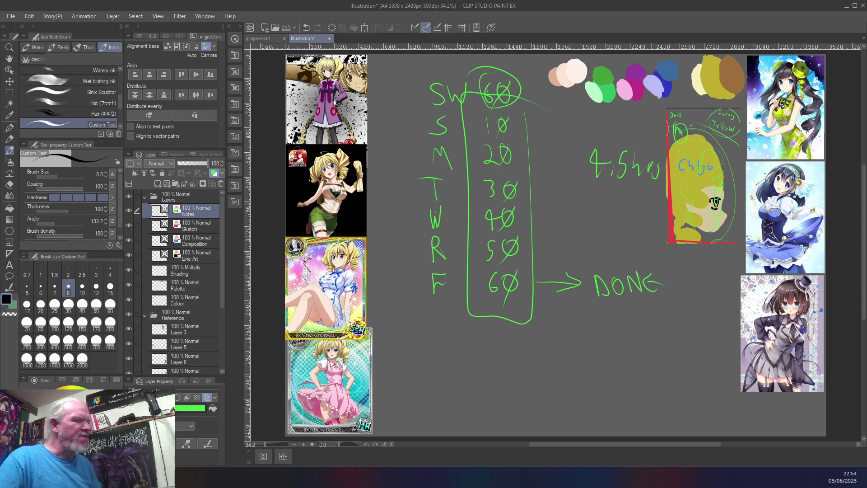
pyautogui.moveTo(609, 132)
pyautogui.mouseDown()
pyautogui.moveTo(646, 191)
pyautogui.moveTo(582, 137)
pyautogui.mouseUp()
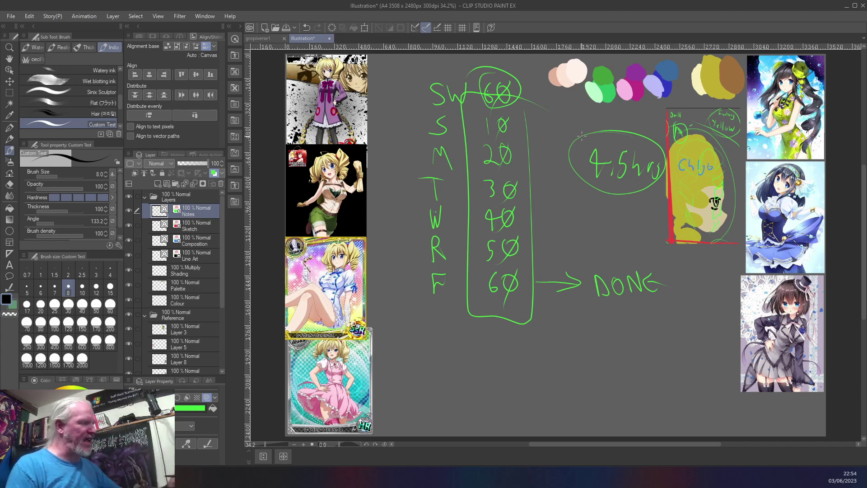
# Mark the day letters S to F with short dashes and draw curved strokes along the outer side of the number column.
pyautogui.moveTo(395, 198); pyautogui.dragTo(416, 197)
pyautogui.moveTo(401, 225); pyautogui.dragTo(420, 224)
pyautogui.moveTo(401, 246); pyautogui.dragTo(413, 245)
pyautogui.moveTo(394, 277); pyautogui.dragTo(413, 275)
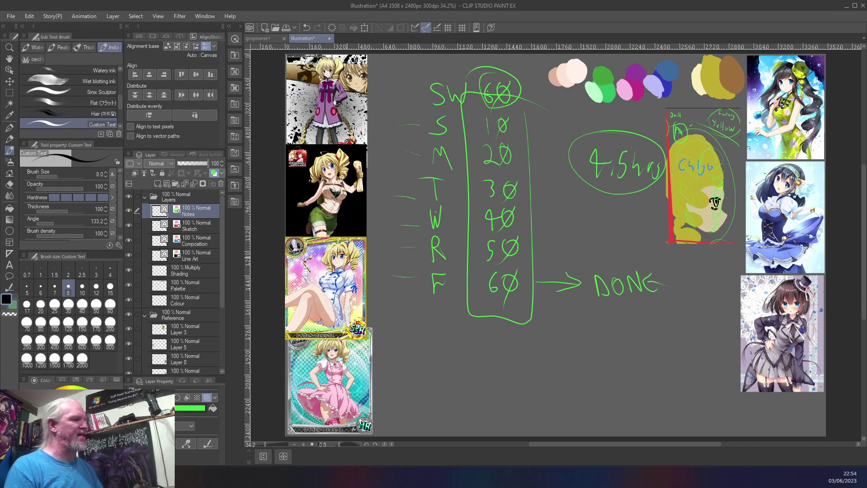
pyautogui.moveTo(523, 118)
pyautogui.mouseDown()
pyautogui.moveTo(542, 188)
pyautogui.moveTo(530, 275)
pyautogui.mouseUp()
pyautogui.moveTo(533, 262)
pyautogui.mouseDown()
pyautogui.moveTo(546, 183)
pyautogui.moveTo(540, 133)
pyautogui.mouseUp()
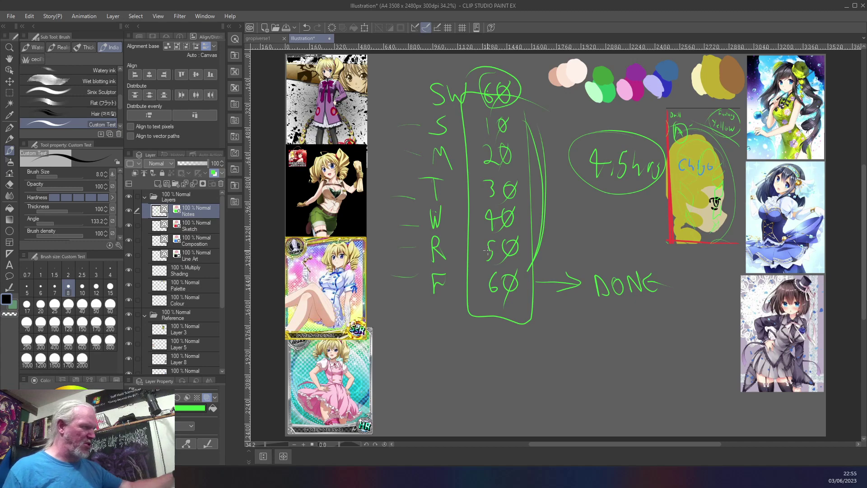
# Write circled notes "7 hrs" under 4.5hrs and "4hrs/Day" under DONE, with an arrow pointing at the latter.
pyautogui.moveTo(607, 210)
pyautogui.mouseDown()
pyautogui.moveTo(610, 232)
pyautogui.moveTo(643, 220)
pyautogui.mouseUp()
pyautogui.moveTo(653, 219); pyautogui.dragTo(640, 233)
pyautogui.moveTo(623, 199)
pyautogui.mouseDown()
pyautogui.moveTo(615, 253)
pyautogui.moveTo(630, 194)
pyautogui.moveTo(581, 213)
pyautogui.mouseUp()
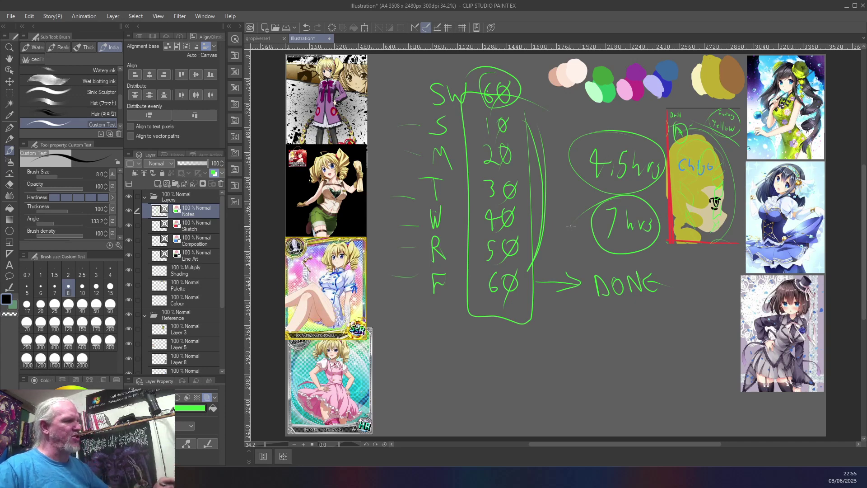
pyautogui.moveTo(564, 334)
pyautogui.mouseDown()
pyautogui.moveTo(580, 334)
pyautogui.moveTo(595, 348)
pyautogui.moveTo(615, 331)
pyautogui.moveTo(607, 344)
pyautogui.mouseUp()
pyautogui.moveTo(633, 302)
pyautogui.mouseDown()
pyautogui.moveTo(609, 359)
pyautogui.moveTo(646, 339)
pyautogui.moveTo(645, 370)
pyautogui.moveTo(576, 308)
pyautogui.moveTo(677, 304)
pyautogui.moveTo(565, 311)
pyautogui.mouseUp()
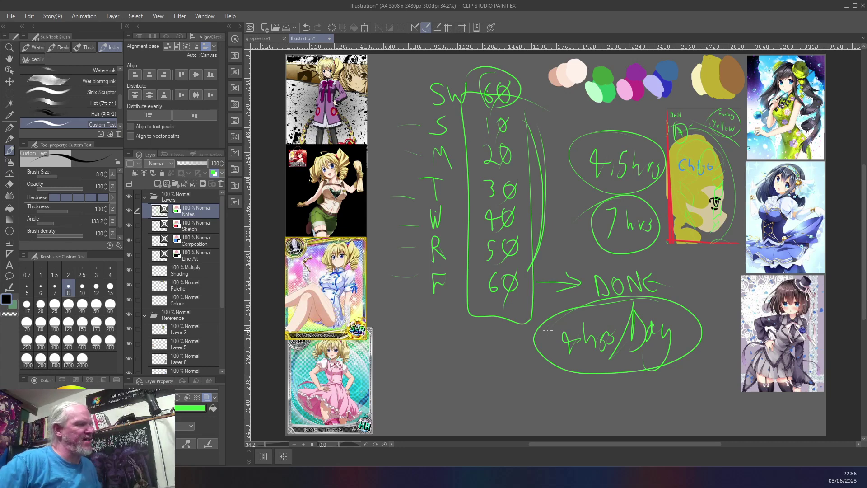
pyautogui.moveTo(504, 338)
pyautogui.mouseDown()
pyautogui.moveTo(523, 342)
pyautogui.moveTo(527, 357)
pyautogui.moveTo(518, 359)
pyautogui.mouseUp()
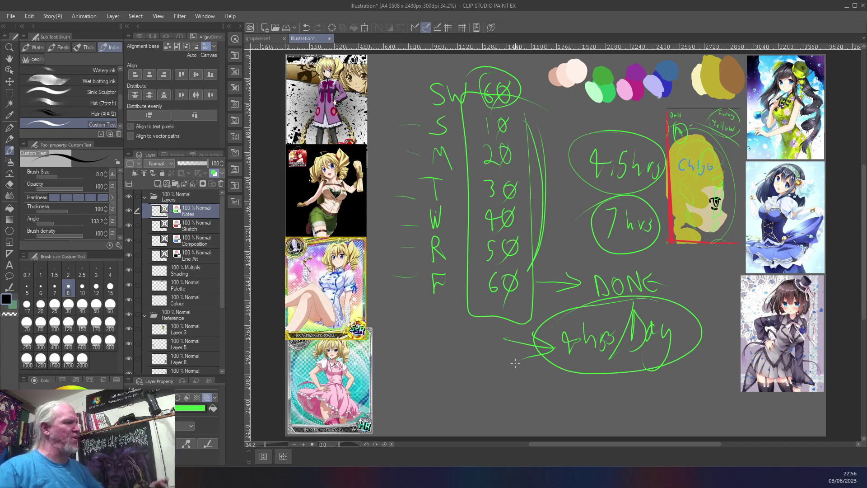
# Ring the 10 to 60 column, the SW 60 and "7 hrs" again, and write a circled "24hrs" beside DONE.
pyautogui.moveTo(504, 115)
pyautogui.mouseDown()
pyautogui.moveTo(461, 228)
pyautogui.moveTo(530, 176)
pyautogui.moveTo(487, 116)
pyautogui.mouseUp()
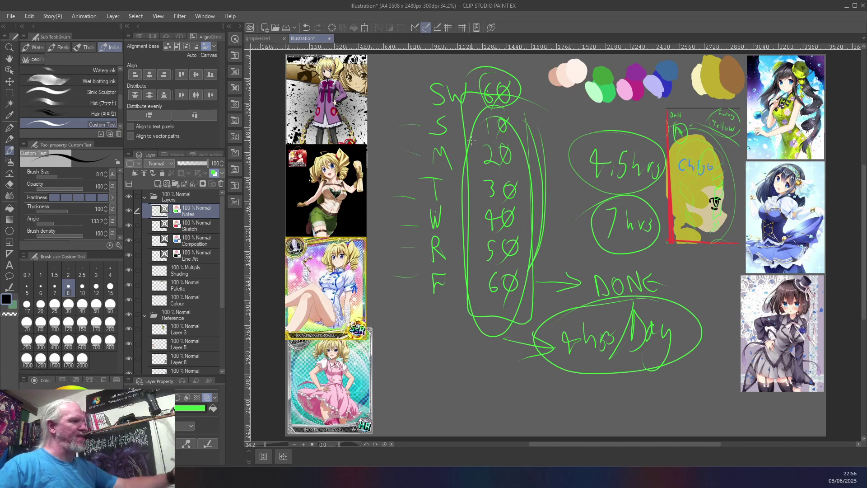
pyautogui.moveTo(505, 73)
pyautogui.mouseDown()
pyautogui.moveTo(490, 110)
pyautogui.moveTo(511, 70)
pyautogui.mouseUp()
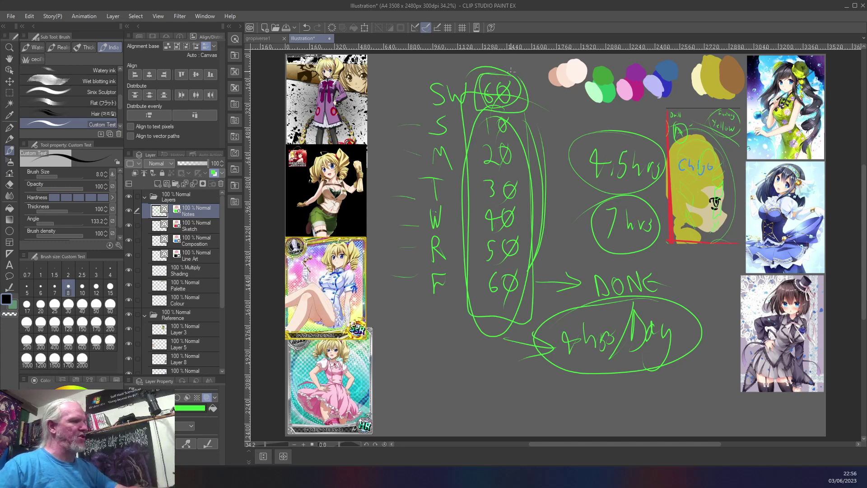
pyautogui.moveTo(685, 274)
pyautogui.mouseDown()
pyautogui.moveTo(699, 260)
pyautogui.moveTo(716, 281)
pyautogui.moveTo(730, 276)
pyautogui.moveTo(708, 255)
pyautogui.moveTo(723, 300)
pyautogui.moveTo(695, 260)
pyautogui.mouseUp()
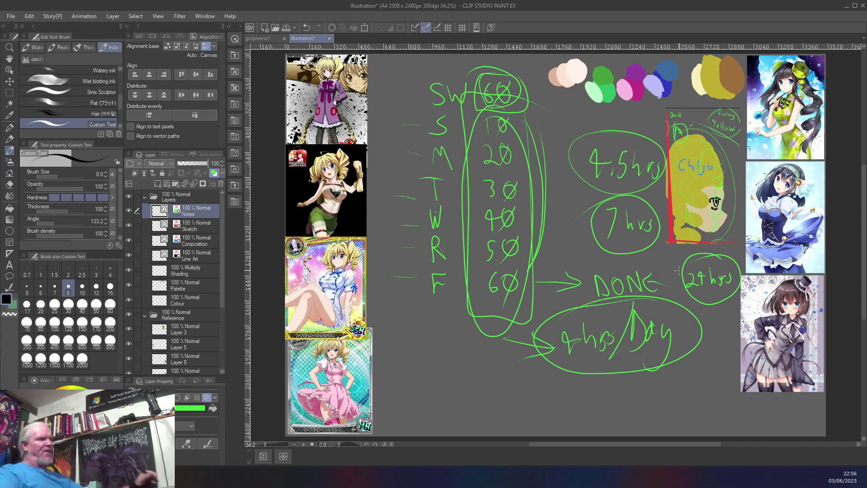
pyautogui.moveTo(609, 196)
pyautogui.mouseDown()
pyautogui.moveTo(658, 250)
pyautogui.moveTo(607, 193)
pyautogui.moveTo(587, 224)
pyautogui.moveTo(591, 246)
pyautogui.mouseUp()
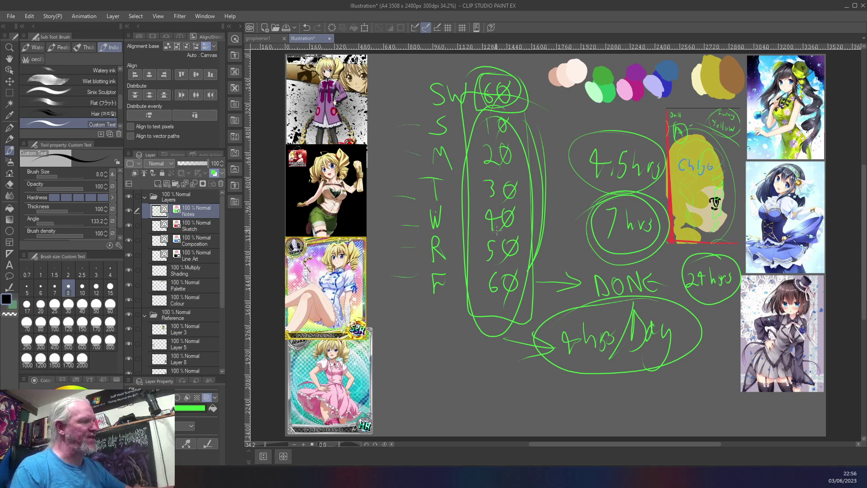
# Rule a line below T 30, point strokes at the numbers in rows SW to W, and bracket the day letters S to T.
pyautogui.moveTo(526, 203); pyautogui.dragTo(465, 205)
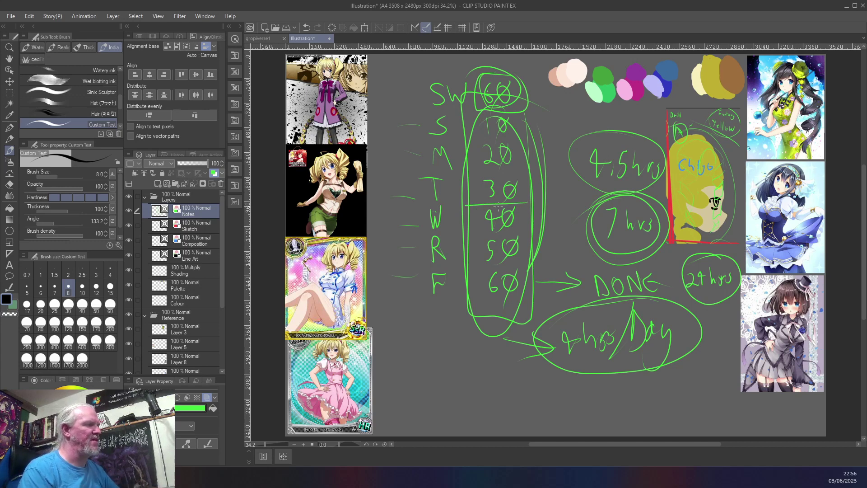
pyautogui.moveTo(553, 116); pyautogui.dragTo(522, 96)
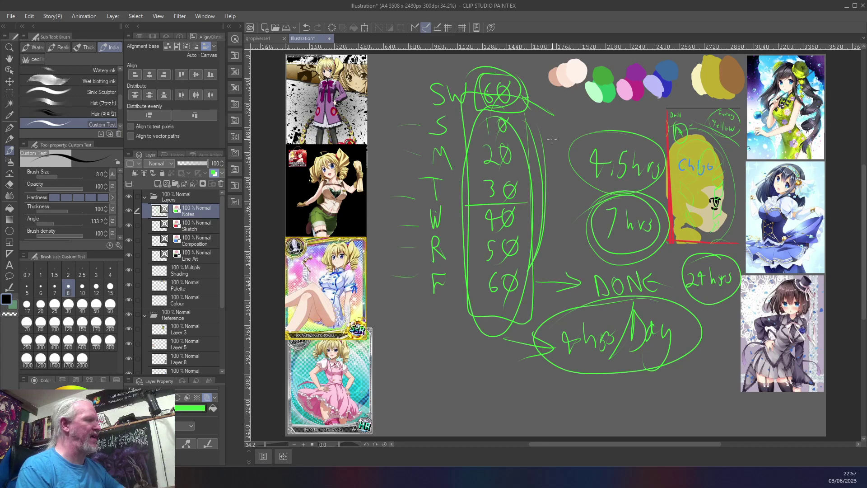
pyautogui.moveTo(561, 141); pyautogui.dragTo(527, 125)
pyautogui.moveTo(564, 168); pyautogui.dragTo(532, 149)
pyautogui.moveTo(562, 203); pyautogui.dragTo(538, 190)
pyautogui.moveTo(419, 112); pyautogui.dragTo(416, 201)
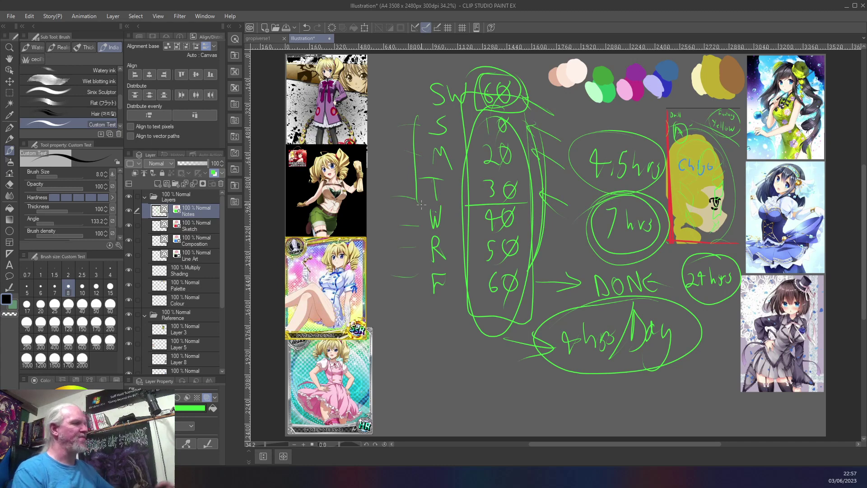
pyautogui.moveTo(565, 233)
pyautogui.mouseDown()
pyautogui.moveTo(526, 217)
pyautogui.moveTo(547, 231)
pyautogui.mouseUp()
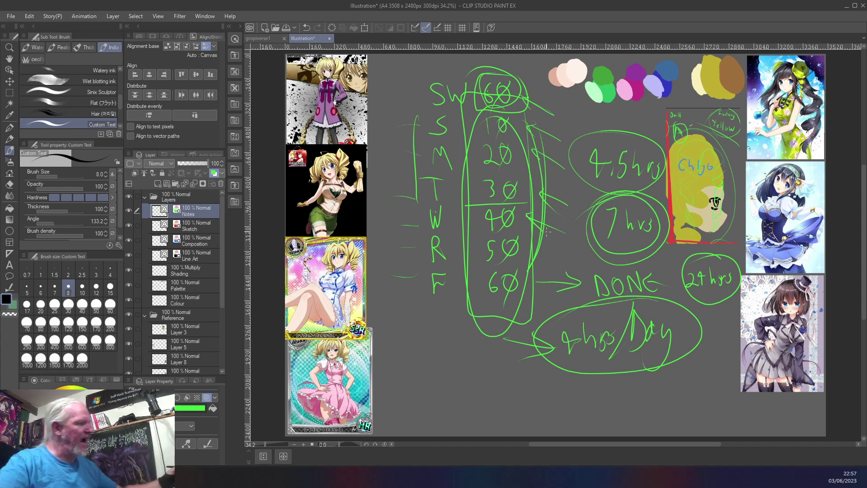
# Ring "4hrs/Day" again, write a circled "7-11" above 4.5hrs, and mark the S to F numbers with a box and row S with an arrow.
pyautogui.moveTo(645, 306)
pyautogui.mouseDown()
pyautogui.moveTo(637, 368)
pyautogui.moveTo(600, 312)
pyautogui.mouseUp()
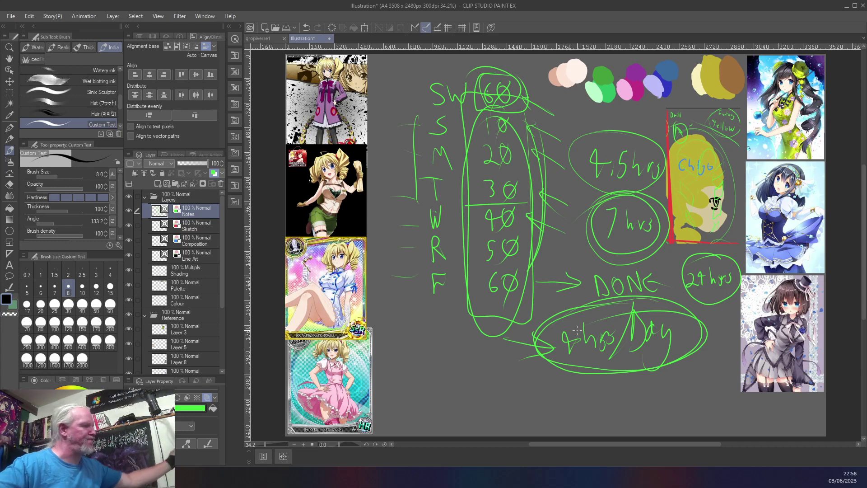
pyautogui.moveTo(570, 107); pyautogui.dragTo(573, 127)
pyautogui.moveTo(584, 118); pyautogui.dragTo(609, 126)
pyautogui.moveTo(603, 94)
pyautogui.mouseDown()
pyautogui.moveTo(559, 106)
pyautogui.moveTo(620, 116)
pyautogui.moveTo(560, 98)
pyautogui.mouseUp()
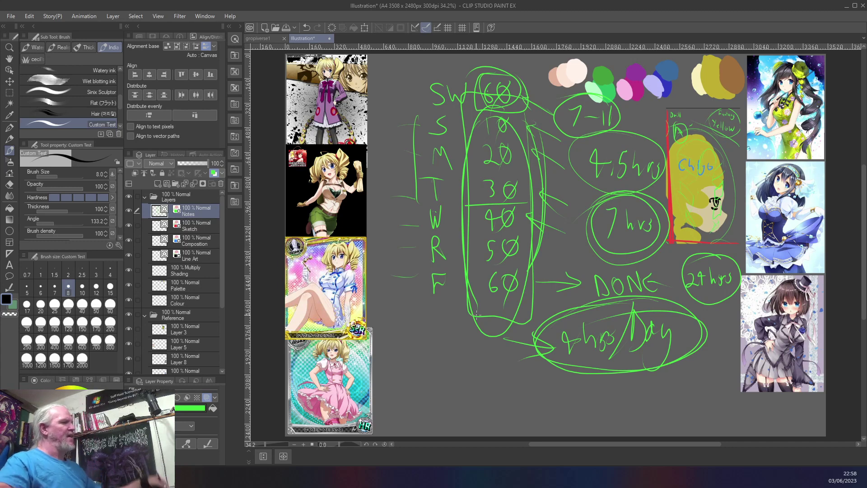
pyautogui.moveTo(522, 116)
pyautogui.mouseDown()
pyautogui.moveTo(492, 110)
pyautogui.moveTo(479, 127)
pyautogui.moveTo(479, 315)
pyautogui.moveTo(519, 313)
pyautogui.moveTo(536, 259)
pyautogui.moveTo(518, 114)
pyautogui.mouseUp()
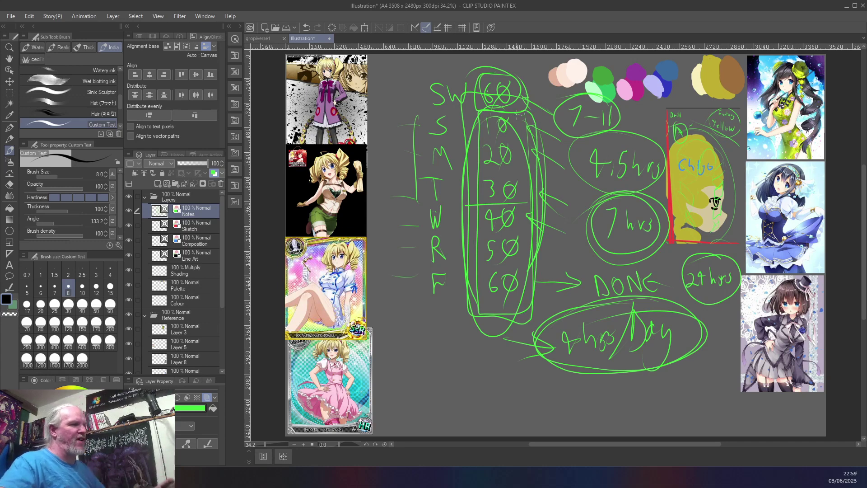
pyautogui.moveTo(390, 99)
pyautogui.mouseDown()
pyautogui.moveTo(419, 110)
pyautogui.moveTo(405, 122)
pyautogui.mouseUp()
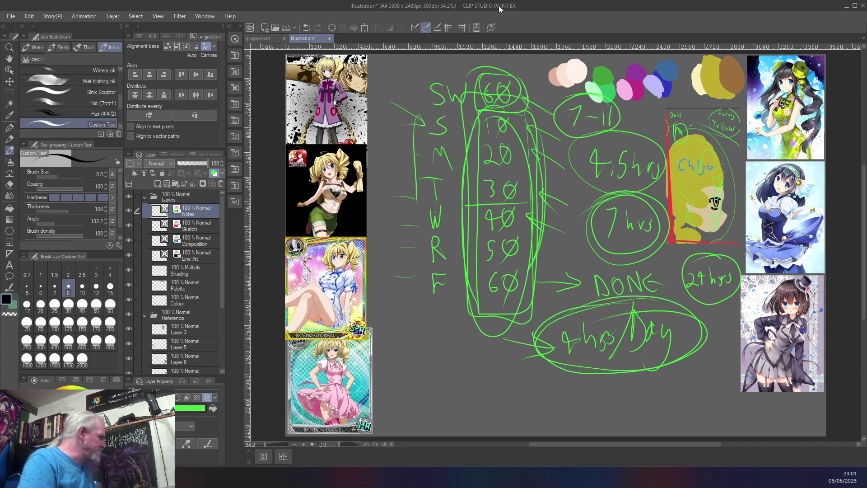
# Clear all the handwritten schedule notes from the Notes layer.
pyautogui.press('Delete')
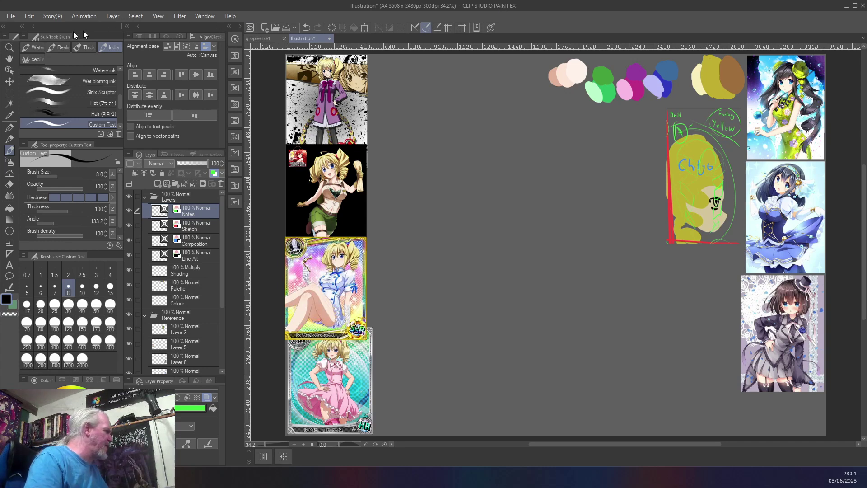
# Open the recent file shizuka2.png to view the finished character drawing, and close it again.
pyautogui.click(11, 17)
pyautogui.moveTo(34, 61)
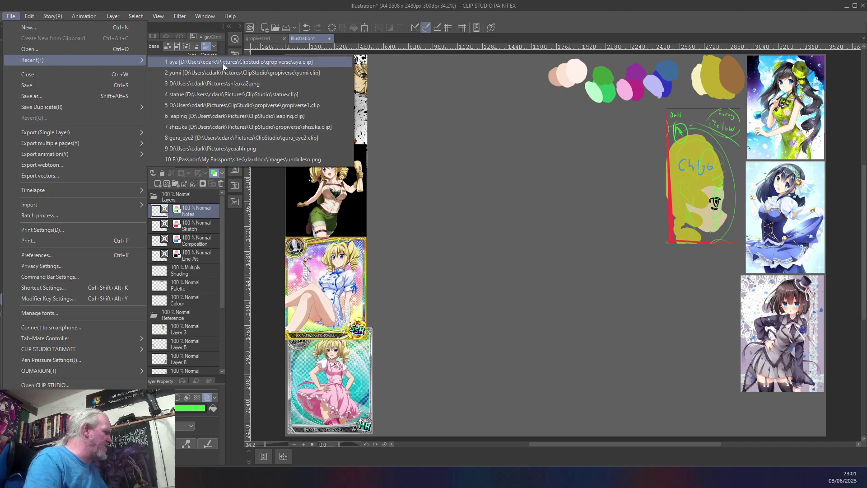
pyautogui.click(217, 83)
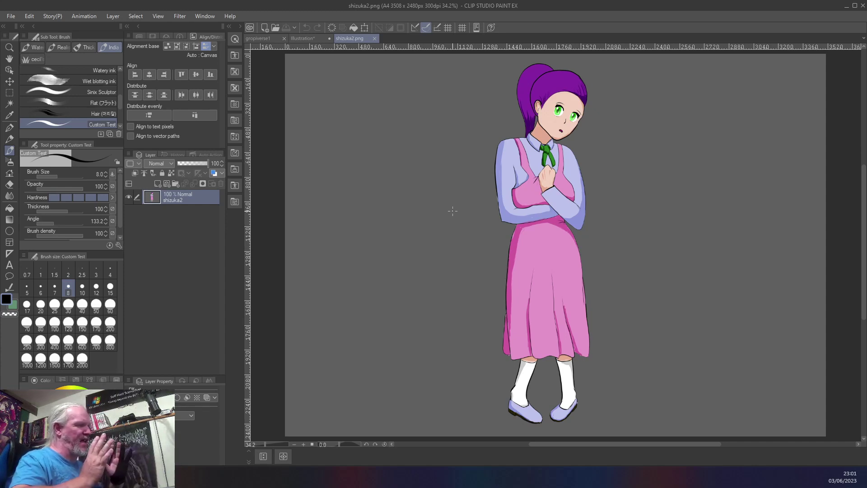
pyautogui.click(374, 39)
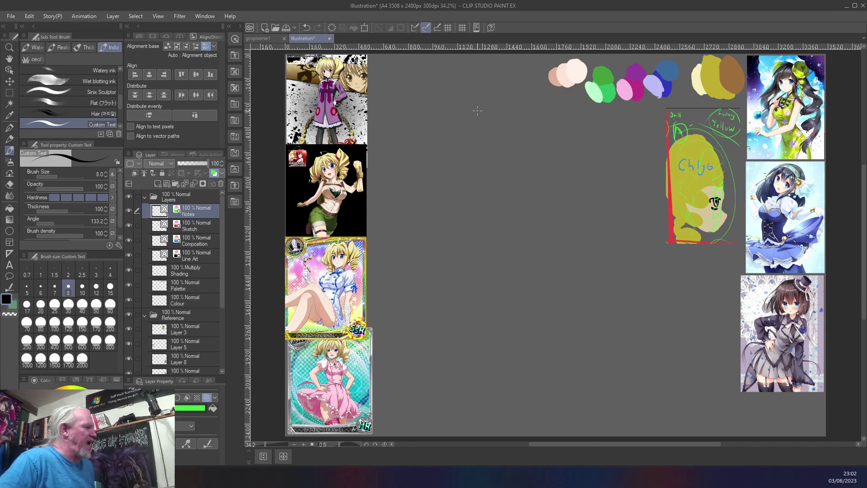
# Examine the column of blonde character reference images up close and return to the full-page view.
pyautogui.scroll(5, 429, 143)
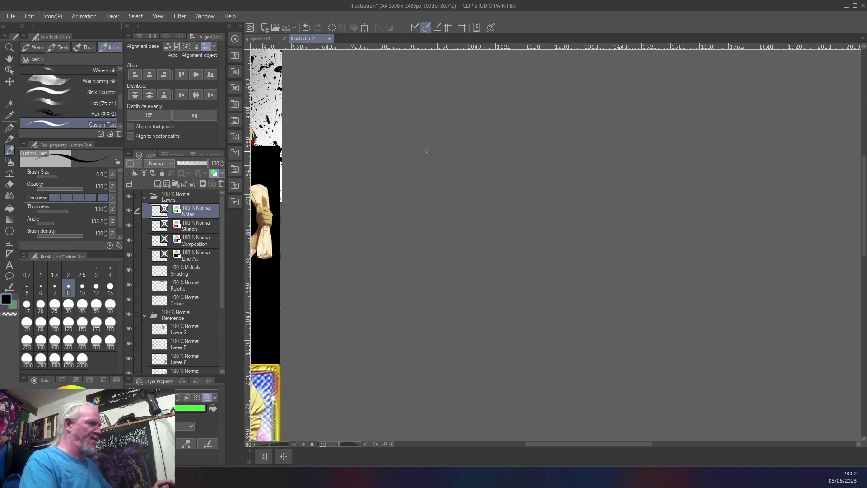
pyautogui.moveTo(412, 203); pyautogui.dragTo(677, 372)
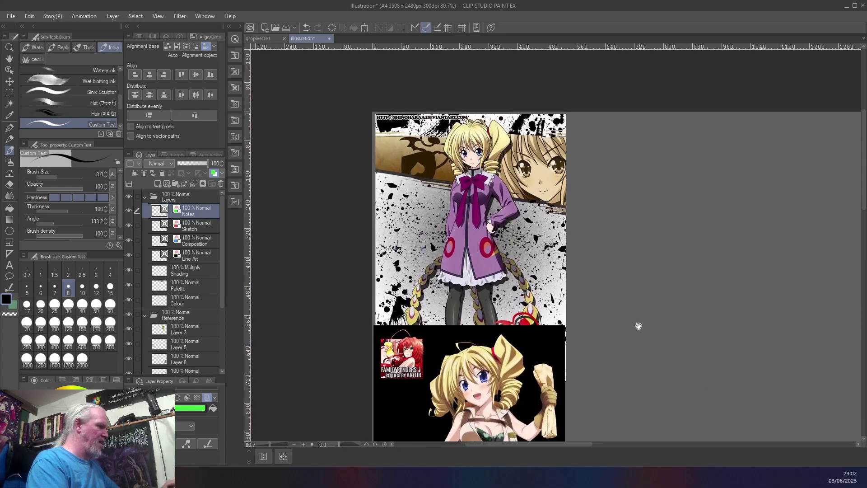
pyautogui.moveTo(638, 325); pyautogui.dragTo(681, 344)
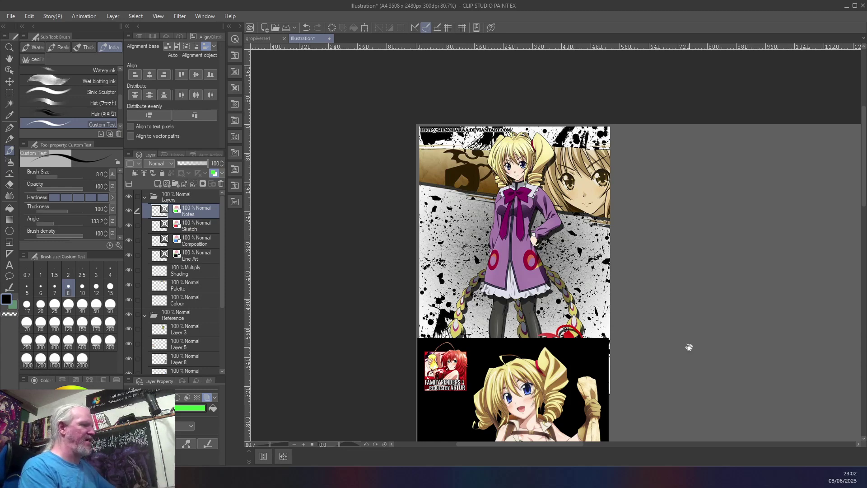
pyautogui.moveTo(703, 408)
pyautogui.mouseDown()
pyautogui.moveTo(680, 292)
pyautogui.moveTo(642, 199)
pyautogui.mouseUp()
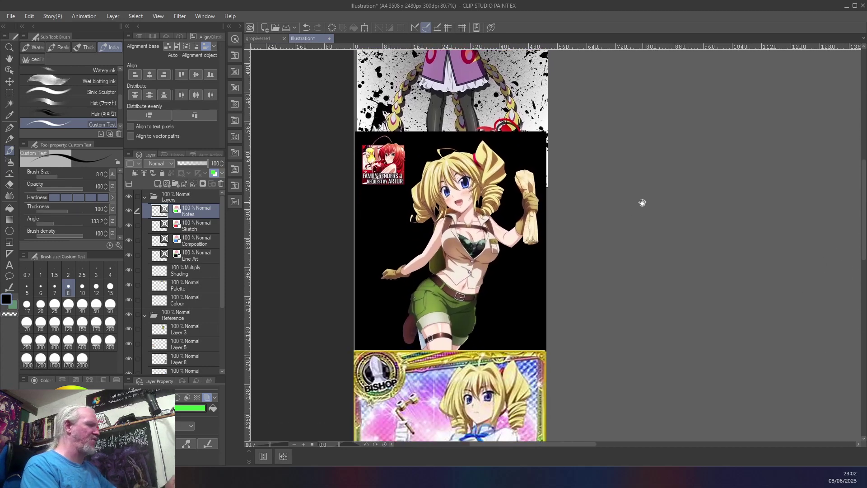
pyautogui.moveTo(625, 407); pyautogui.dragTo(635, 193)
pyautogui.moveTo(646, 404); pyautogui.dragTo(634, 238)
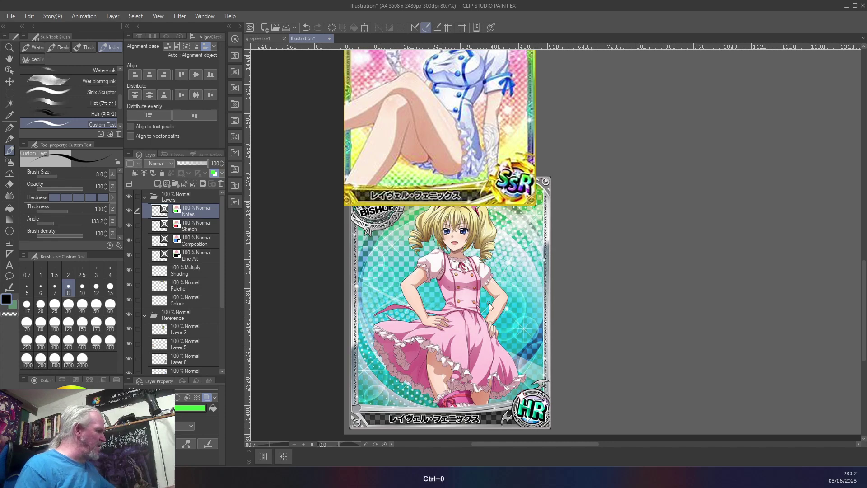
pyautogui.hotkey('ctrl', '0')
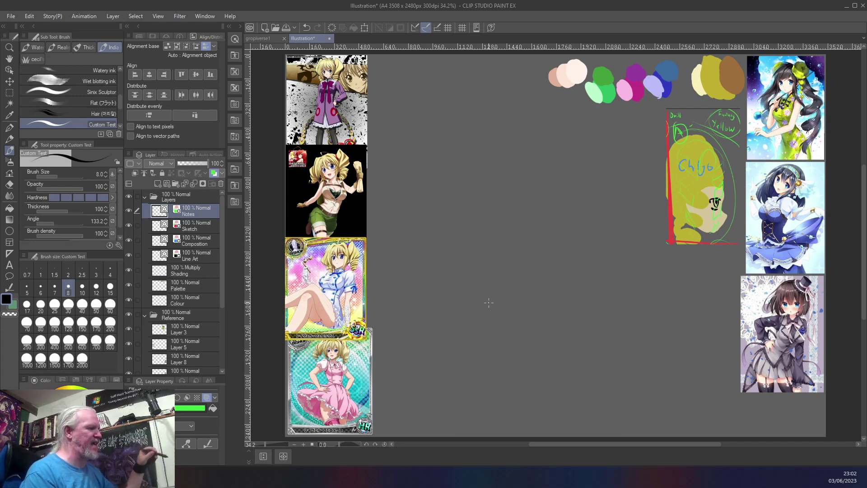
# Ring the blonde reference in the pink dress and the brown-haired reference in the grey outfit in green on the Notes layer.
pyautogui.moveTo(334, 335)
pyautogui.mouseDown()
pyautogui.moveTo(298, 356)
pyautogui.moveTo(372, 379)
pyautogui.moveTo(346, 336)
pyautogui.mouseUp()
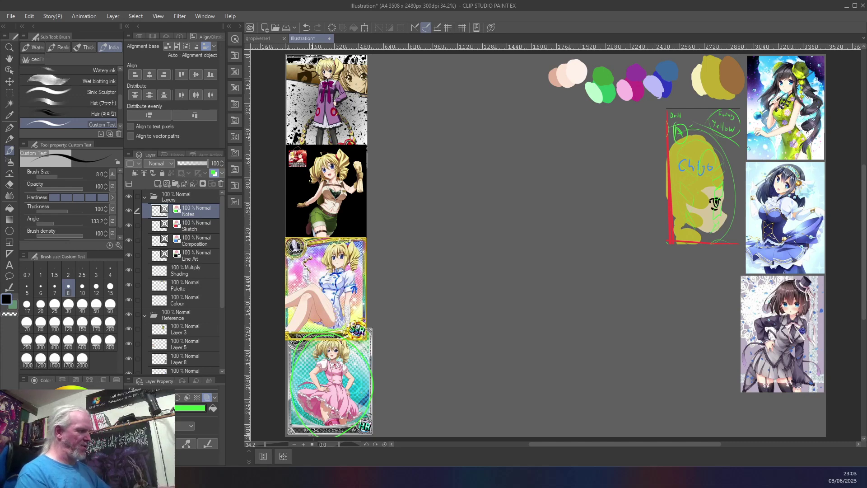
pyautogui.moveTo(751, 294)
pyautogui.mouseDown()
pyautogui.moveTo(802, 377)
pyautogui.moveTo(747, 316)
pyautogui.moveTo(814, 337)
pyautogui.mouseUp()
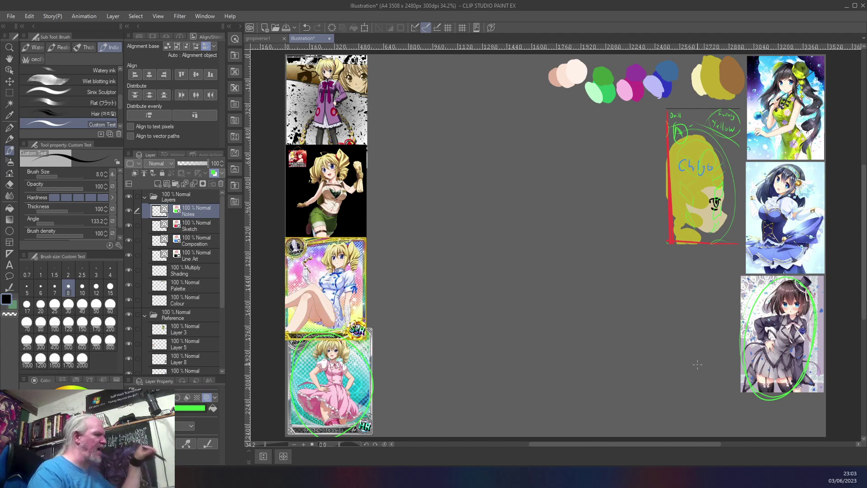
# Try ringing the collar of the blonde reference in the white and blue dress up close, and undo the ring.
pyautogui.scroll(5, 470, 288)
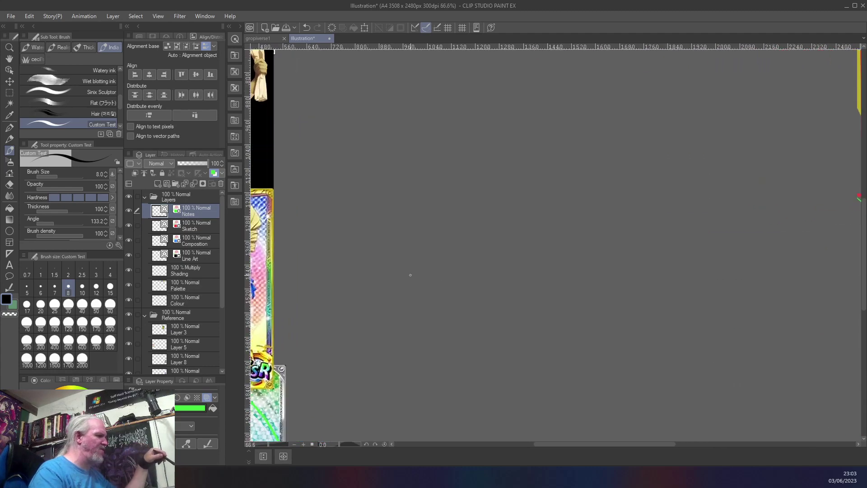
pyautogui.scroll(1, 272, 263)
pyautogui.moveTo(259, 257); pyautogui.dragTo(725, 316)
pyautogui.moveTo(540, 238)
pyautogui.mouseDown()
pyautogui.moveTo(536, 259)
pyautogui.moveTo(580, 248)
pyautogui.moveTo(530, 266)
pyautogui.mouseUp()
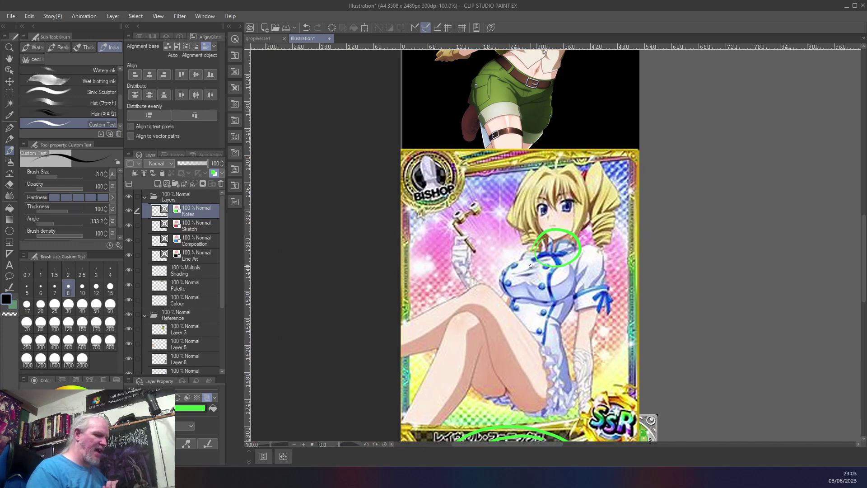
pyautogui.hotkey('ctrl', 'z')
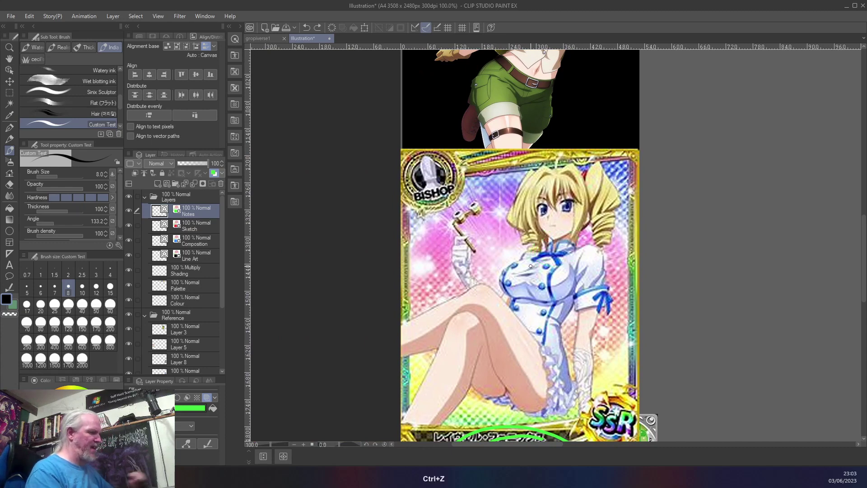
# Try ringing the head and tracing the hair curls of the reference in the green floral dress, and undo both marks.
pyautogui.moveTo(766, 255); pyautogui.dragTo(412, 242)
pyautogui.moveTo(733, 244); pyautogui.dragTo(467, 304)
pyautogui.moveTo(727, 203)
pyautogui.mouseDown()
pyautogui.moveTo(607, 251)
pyautogui.moveTo(414, 361)
pyautogui.mouseUp()
pyautogui.moveTo(560, 200); pyautogui.dragTo(380, 293)
pyautogui.moveTo(598, 211); pyautogui.dragTo(496, 318)
pyautogui.moveTo(519, 229); pyautogui.dragTo(453, 291)
pyautogui.moveTo(585, 105)
pyautogui.mouseDown()
pyautogui.moveTo(614, 236)
pyautogui.moveTo(605, 104)
pyautogui.moveTo(558, 134)
pyautogui.mouseUp()
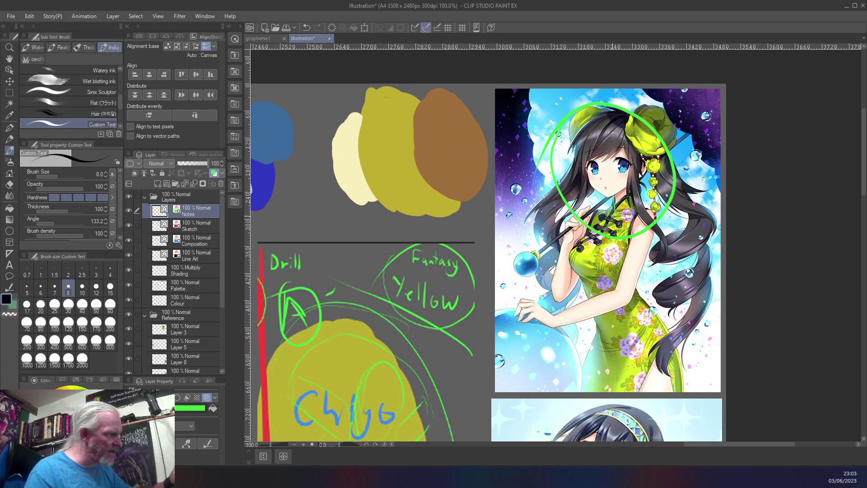
pyautogui.moveTo(658, 183)
pyautogui.mouseDown()
pyautogui.moveTo(669, 200)
pyautogui.moveTo(699, 211)
pyautogui.moveTo(670, 244)
pyautogui.moveTo(707, 285)
pyautogui.moveTo(655, 359)
pyautogui.mouseUp()
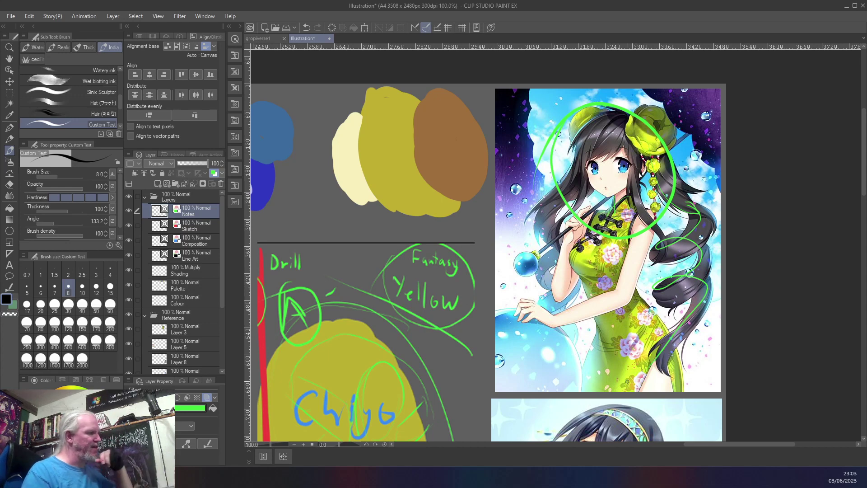
pyautogui.hotkey('ctrl', 'z')
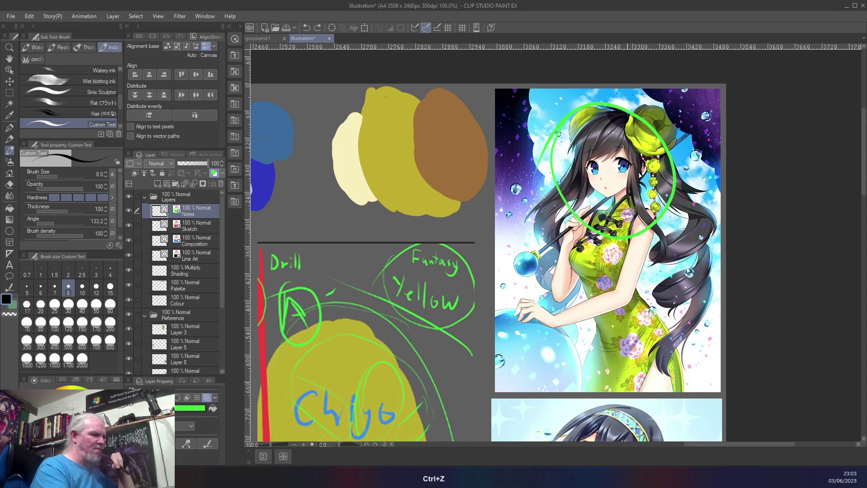
pyautogui.hotkey('ctrl', 'z')
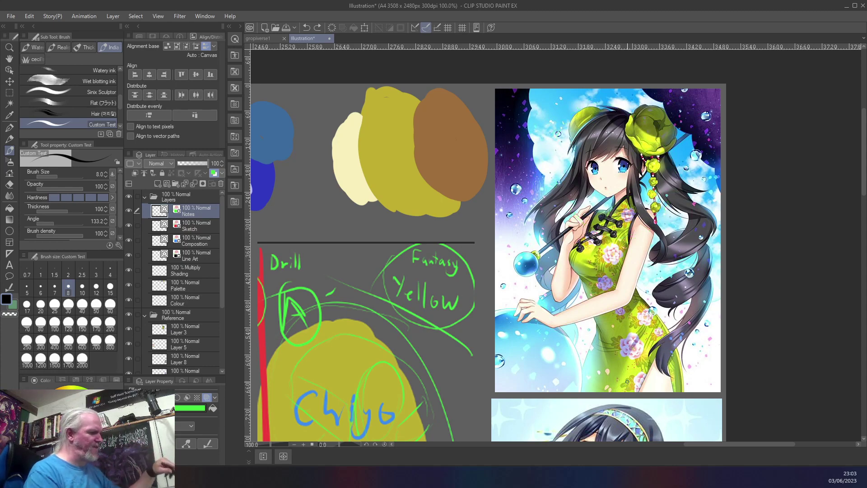
# Examine the outfits of the dark-haired references and the pink-dress blonde up close, and return to the full-page view.
pyautogui.moveTo(476, 382); pyautogui.dragTo(509, 220)
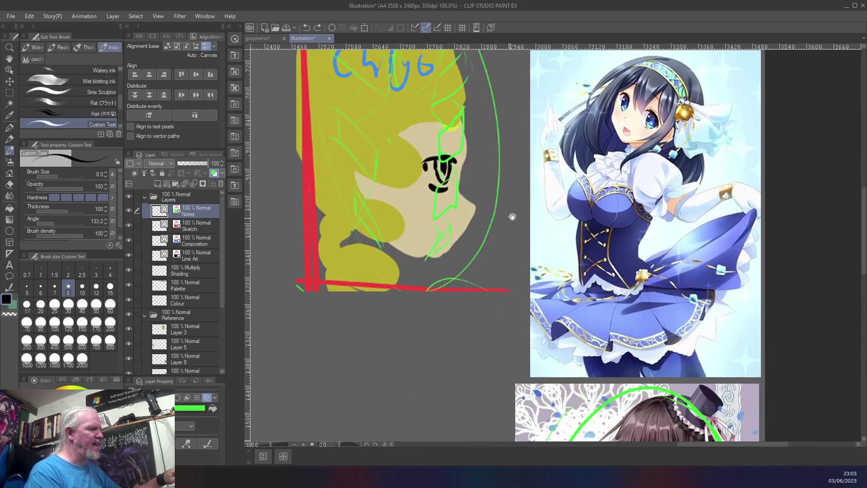
pyautogui.moveTo(489, 348)
pyautogui.mouseDown()
pyautogui.moveTo(480, 290)
pyautogui.moveTo(513, 296)
pyautogui.mouseUp()
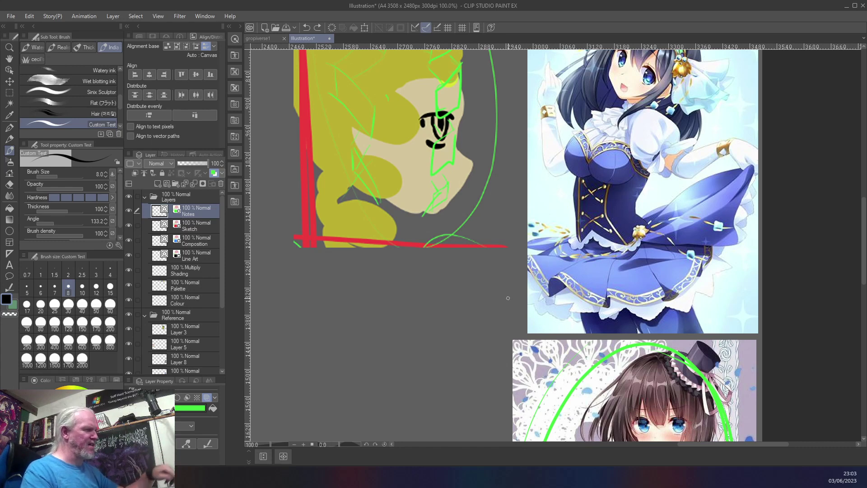
pyautogui.moveTo(430, 323)
pyautogui.mouseDown()
pyautogui.moveTo(446, 354)
pyautogui.moveTo(463, 330)
pyautogui.mouseUp()
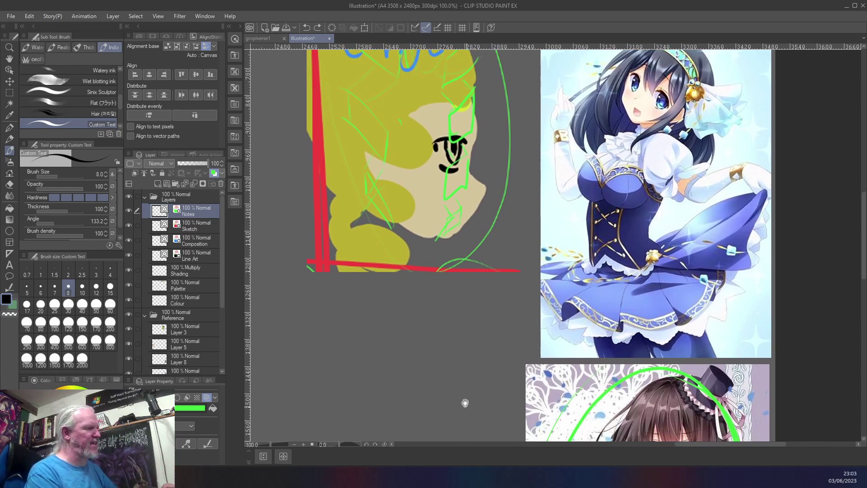
pyautogui.moveTo(465, 406); pyautogui.dragTo(451, 244)
pyautogui.moveTo(438, 365); pyautogui.dragTo(431, 246)
pyautogui.moveTo(426, 358); pyautogui.dragTo(459, 344)
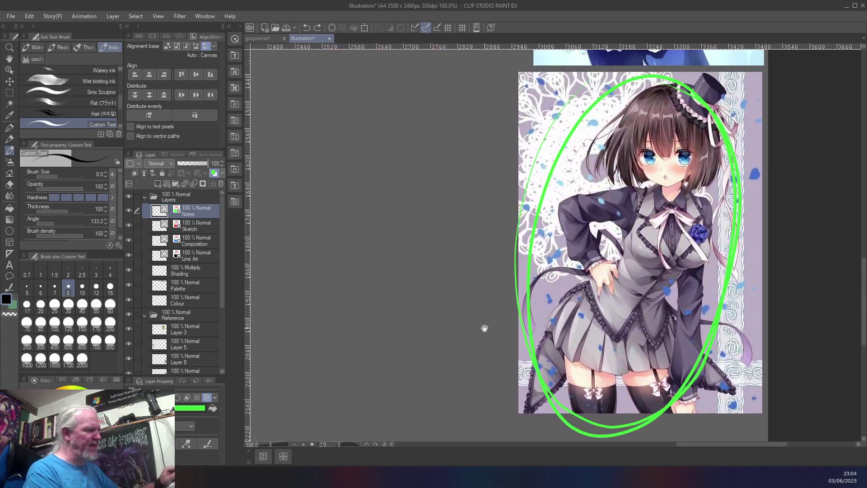
pyautogui.scroll(10, 484, 329)
pyautogui.moveTo(520, 151); pyautogui.dragTo(518, 277)
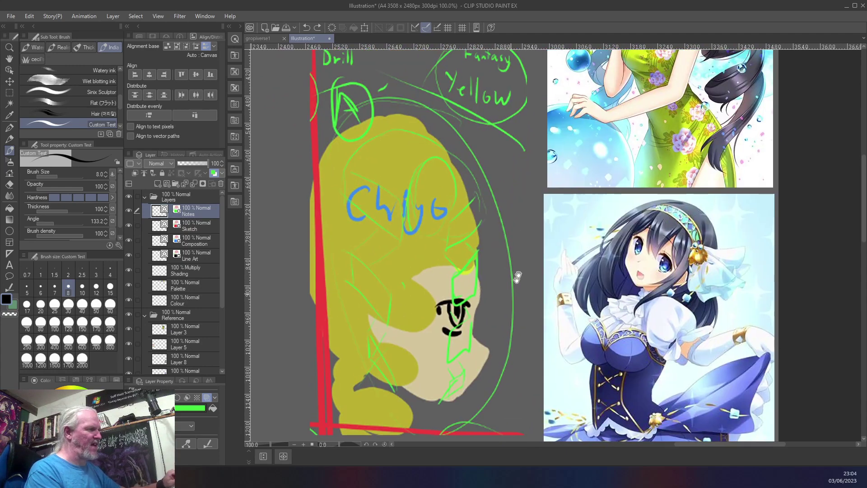
pyautogui.moveTo(537, 177); pyautogui.dragTo(559, 331)
pyautogui.moveTo(428, 341)
pyautogui.mouseDown()
pyautogui.moveTo(534, 248)
pyautogui.moveTo(638, 182)
pyautogui.mouseUp()
pyautogui.moveTo(399, 345)
pyautogui.mouseDown()
pyautogui.moveTo(599, 205)
pyautogui.moveTo(522, 258)
pyautogui.moveTo(568, 228)
pyautogui.mouseUp()
pyautogui.moveTo(391, 344); pyautogui.dragTo(564, 229)
pyautogui.moveTo(388, 344); pyautogui.dragTo(528, 232)
pyautogui.moveTo(510, 349); pyautogui.dragTo(639, 332)
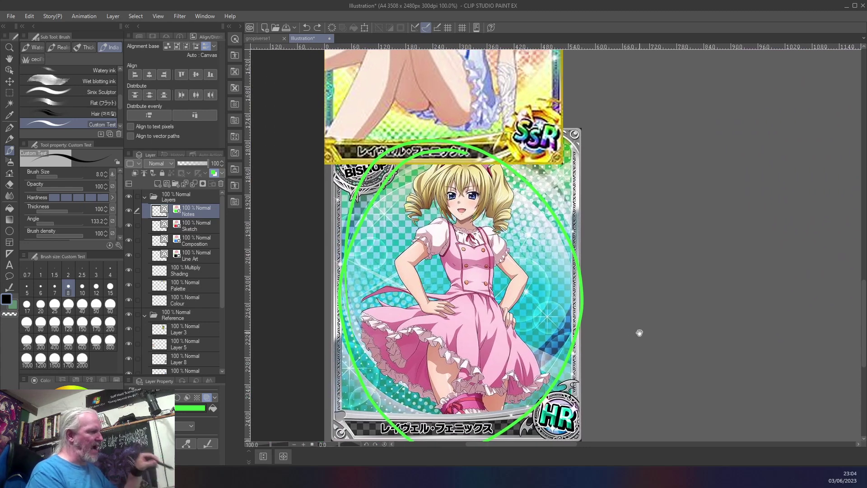
pyautogui.hotkey('ctrl', '0')
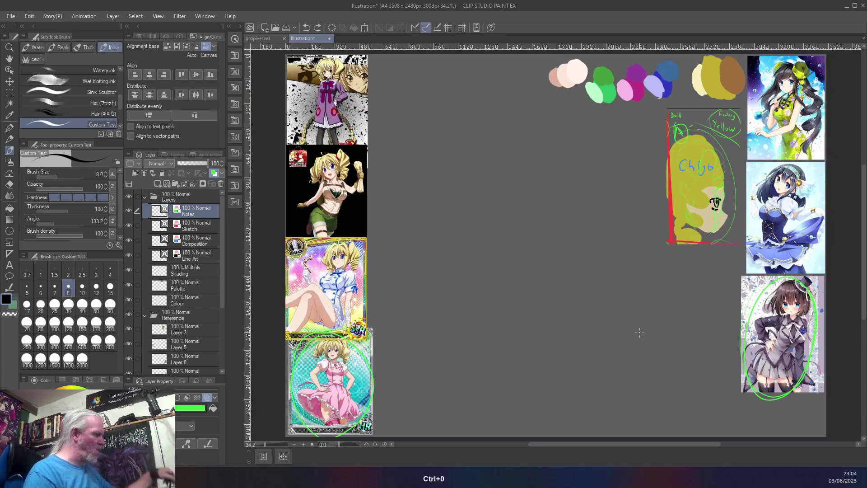
# Ring the blue-dress and green-dress references, and the head of the blonde on the black background, in green.
pyautogui.moveTo(779, 163)
pyautogui.mouseDown()
pyautogui.moveTo(761, 257)
pyautogui.moveTo(798, 158)
pyautogui.moveTo(768, 156)
pyautogui.mouseUp()
pyautogui.moveTo(788, 68)
pyautogui.mouseDown()
pyautogui.moveTo(761, 90)
pyautogui.moveTo(795, 157)
pyautogui.mouseUp()
pyautogui.moveTo(815, 76); pyautogui.dragTo(753, 90)
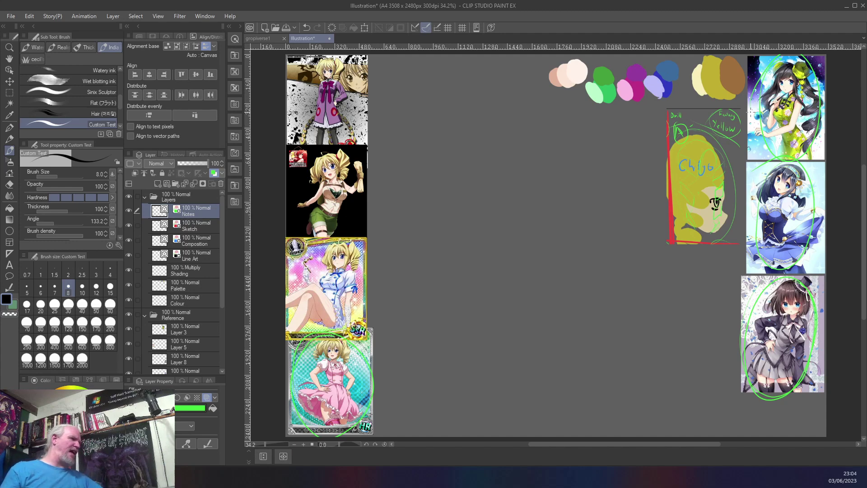
pyautogui.moveTo(332, 148)
pyautogui.mouseDown()
pyautogui.moveTo(307, 148)
pyautogui.moveTo(351, 195)
pyautogui.moveTo(301, 180)
pyautogui.mouseUp()
# Sketch a rough head on the empty canvas with a drill pigtail on each side, a face outline and a small tilted hat.
pyautogui.moveTo(575, 146)
pyautogui.mouseDown()
pyautogui.moveTo(594, 180)
pyautogui.moveTo(599, 166)
pyautogui.moveTo(587, 203)
pyautogui.moveTo(610, 182)
pyautogui.moveTo(581, 215)
pyautogui.moveTo(597, 230)
pyautogui.moveTo(619, 215)
pyautogui.moveTo(593, 219)
pyautogui.moveTo(606, 235)
pyautogui.mouseUp()
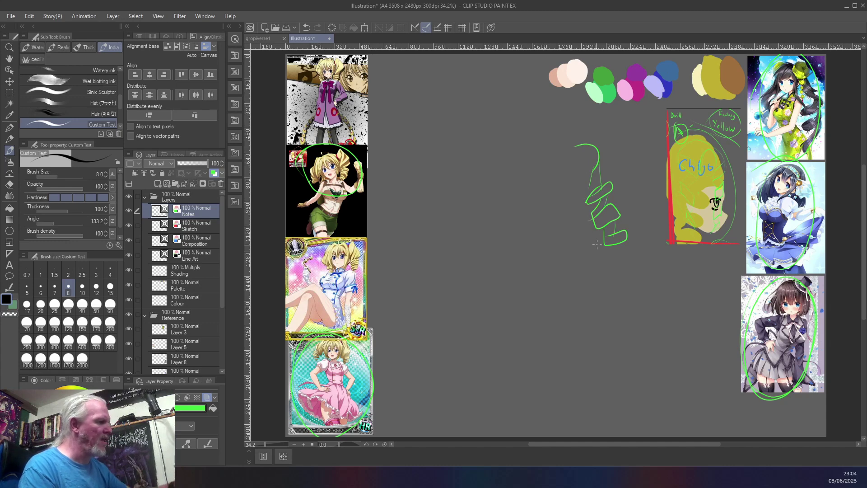
pyautogui.moveTo(530, 155)
pyautogui.mouseDown()
pyautogui.moveTo(518, 185)
pyautogui.moveTo(499, 192)
pyautogui.moveTo(501, 209)
pyautogui.moveTo(514, 203)
pyautogui.moveTo(490, 229)
pyautogui.moveTo(484, 208)
pyautogui.mouseUp()
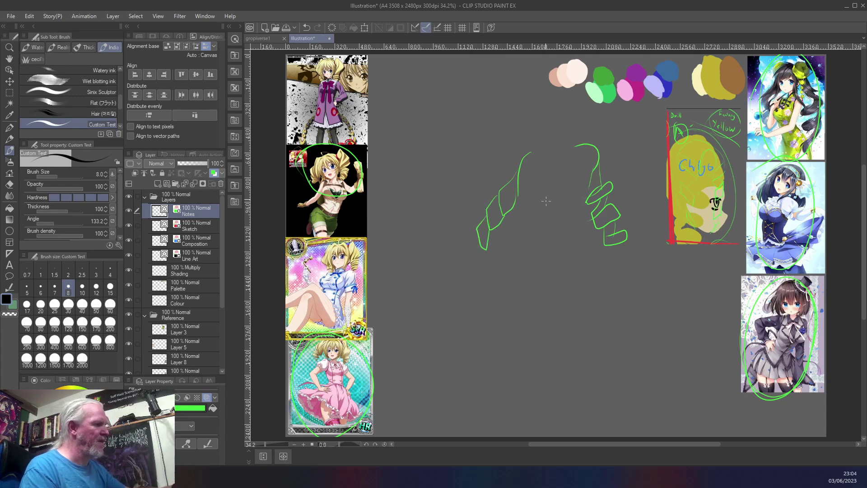
pyautogui.moveTo(559, 235)
pyautogui.mouseDown()
pyautogui.moveTo(533, 214)
pyautogui.moveTo(537, 184)
pyautogui.moveTo(586, 174)
pyautogui.moveTo(581, 197)
pyautogui.moveTo(530, 207)
pyautogui.moveTo(547, 162)
pyautogui.moveTo(532, 192)
pyautogui.mouseUp()
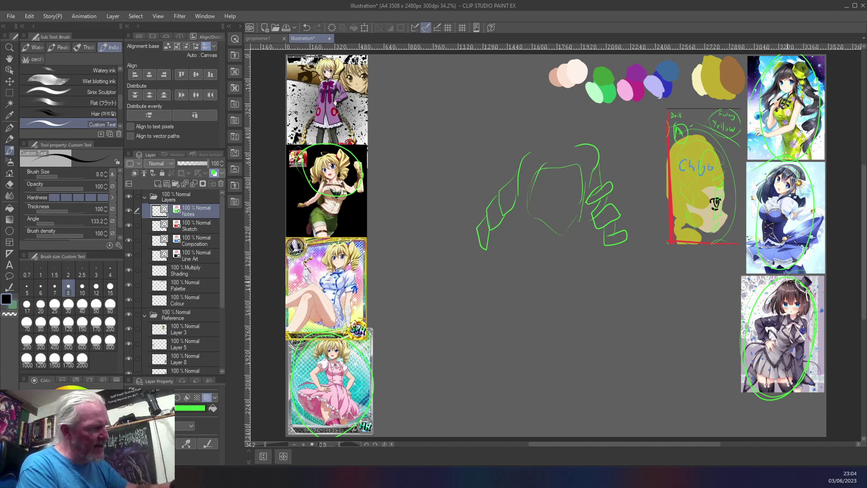
pyautogui.moveTo(574, 143)
pyautogui.mouseDown()
pyautogui.moveTo(603, 152)
pyautogui.moveTo(572, 137)
pyautogui.moveTo(590, 129)
pyautogui.moveTo(604, 137)
pyautogui.moveTo(589, 120)
pyautogui.moveTo(578, 145)
pyautogui.mouseUp()
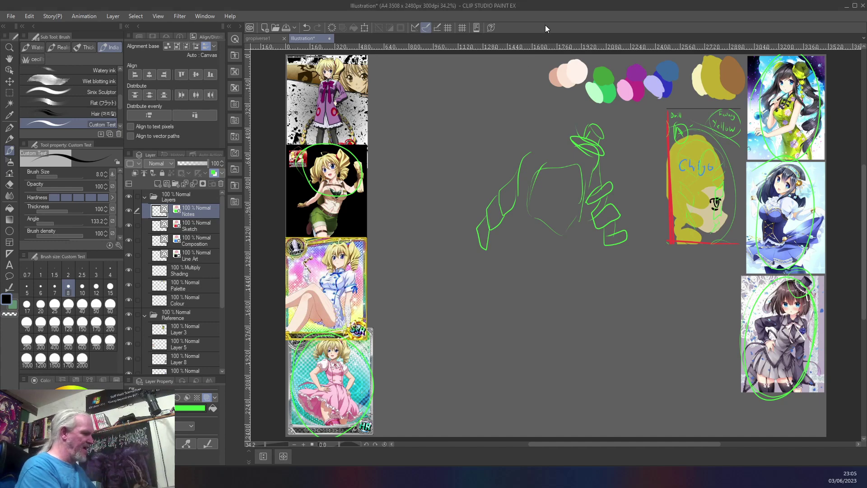
# Paste the clown photo, enlarge it to about 435% below the head sketch, and move its layer into the Reference folder.
pyautogui.hotkey('ctrl', 'v')
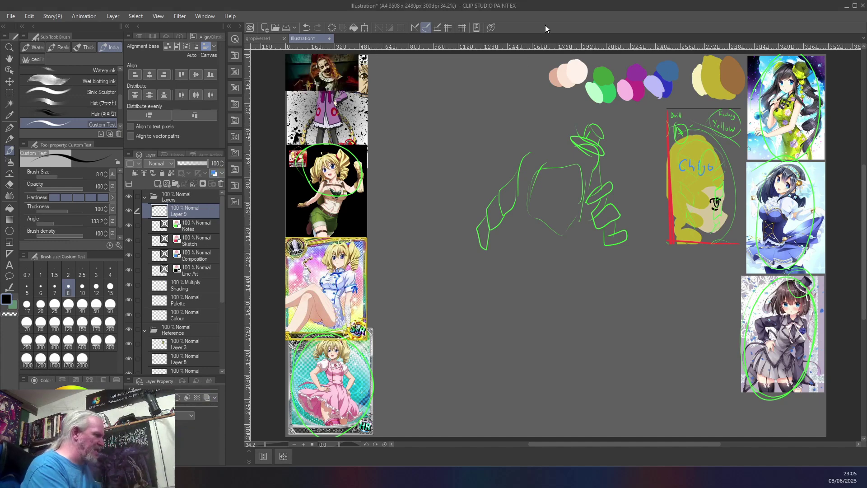
pyautogui.hotkey('ctrl', 't')
pyautogui.moveTo(309, 90); pyautogui.dragTo(741, 440)
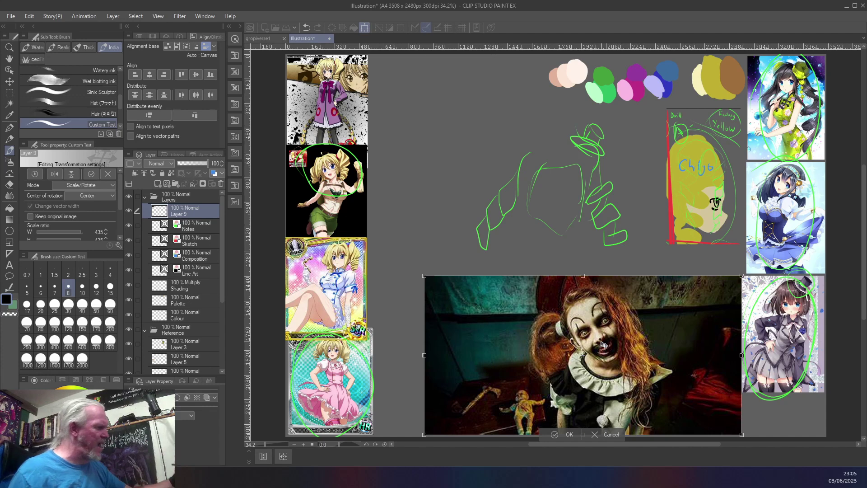
pyautogui.moveTo(573, 139)
pyautogui.mouseDown()
pyautogui.moveTo(632, 144)
pyautogui.moveTo(583, 135)
pyautogui.mouseUp()
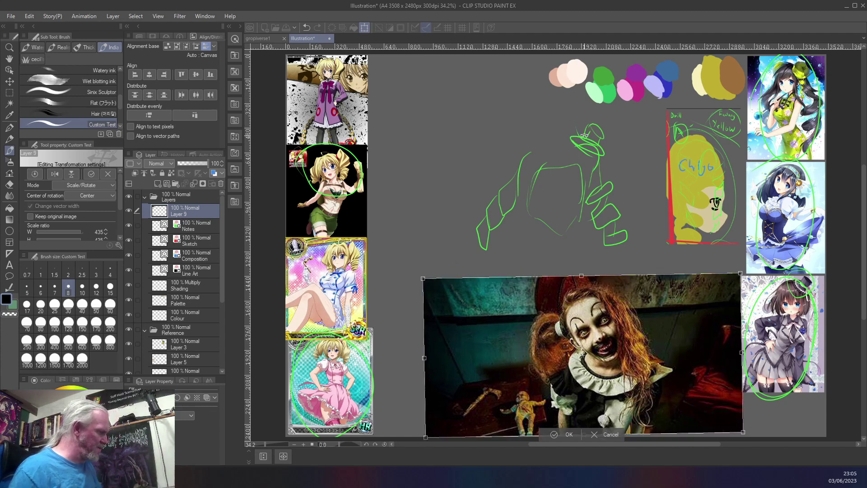
pyautogui.moveTo(584, 135); pyautogui.dragTo(583, 135)
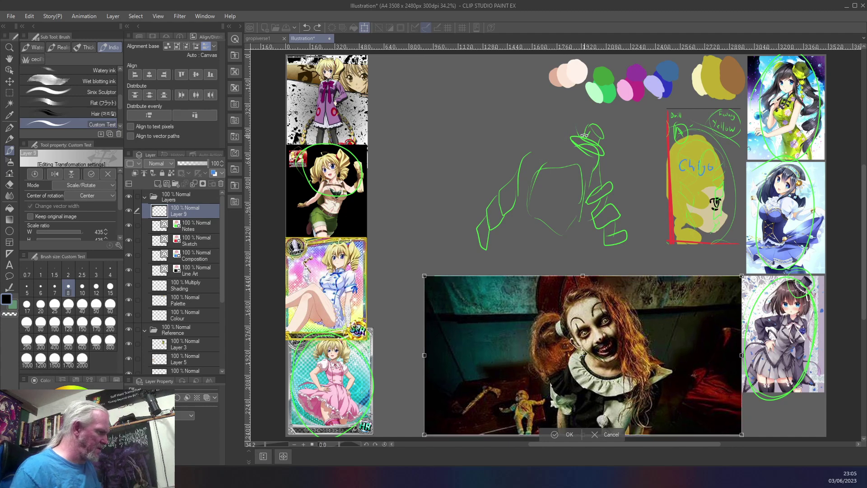
pyautogui.press('Return')
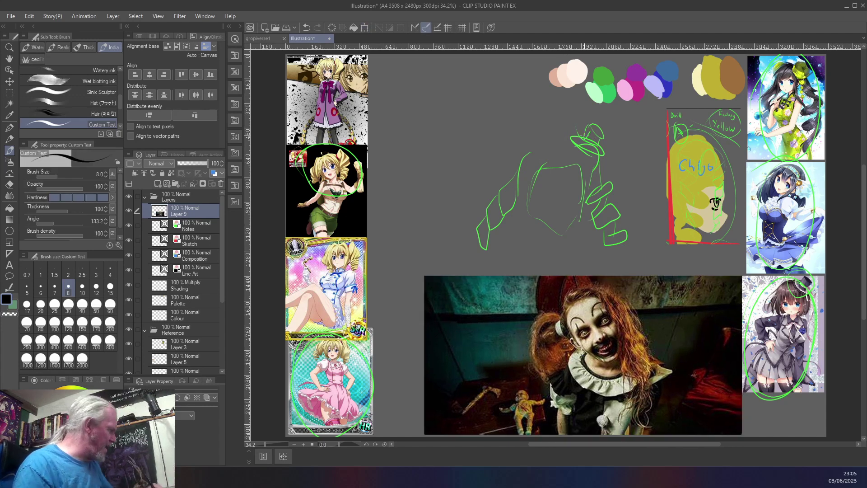
pyautogui.moveTo(194, 212); pyautogui.dragTo(181, 332)
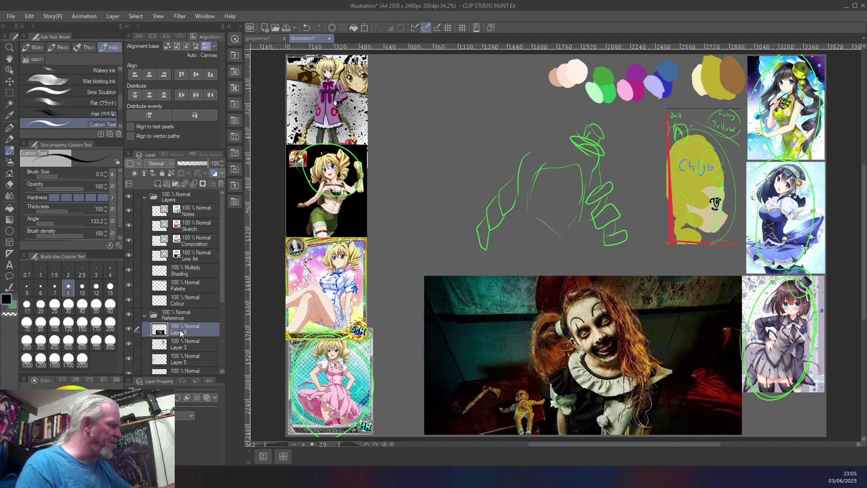
# On the Notes layer, rework the small hat, add a larger drill pigtail beside it, and ring the hair tie in the clown photo.
pyautogui.moveTo(573, 144)
pyautogui.mouseDown()
pyautogui.moveTo(583, 160)
pyautogui.moveTo(576, 145)
pyautogui.mouseUp()
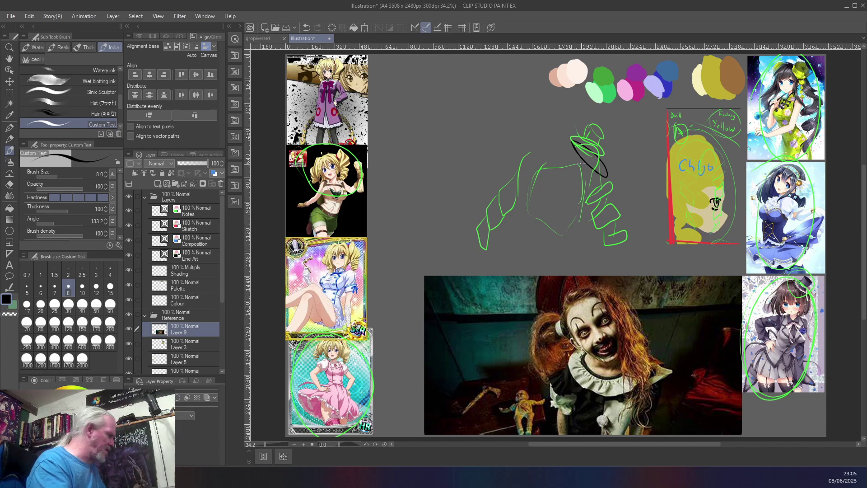
pyautogui.hotkey('ctrl', 'z')
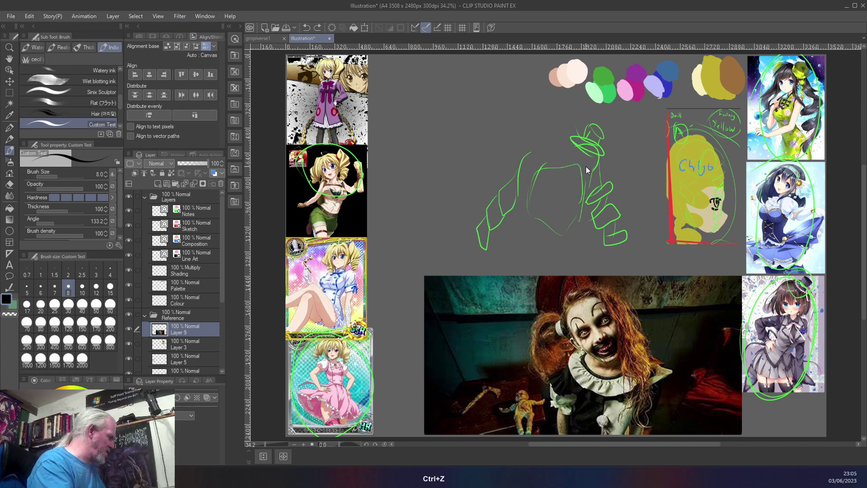
pyautogui.click(192, 215)
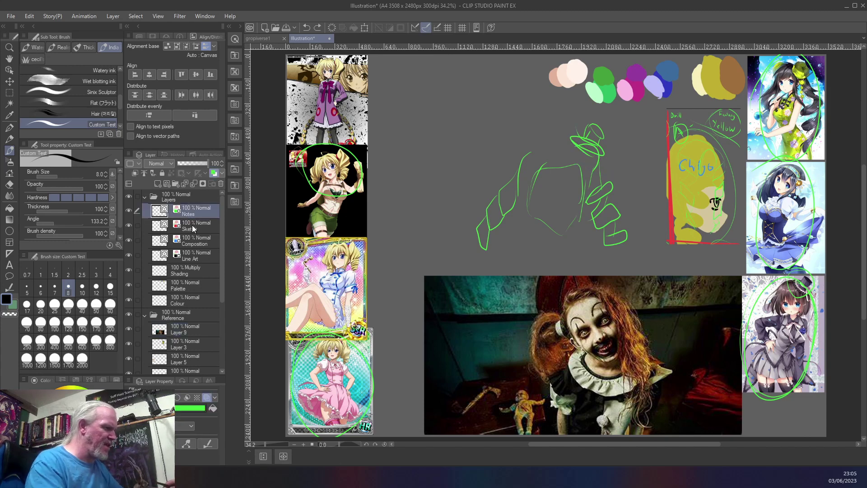
pyautogui.moveTo(570, 143)
pyautogui.mouseDown()
pyautogui.moveTo(605, 159)
pyautogui.moveTo(575, 136)
pyautogui.moveTo(584, 158)
pyautogui.moveTo(605, 164)
pyautogui.mouseUp()
pyautogui.moveTo(594, 132)
pyautogui.mouseDown()
pyautogui.moveTo(585, 154)
pyautogui.moveTo(606, 156)
pyautogui.moveTo(620, 141)
pyautogui.moveTo(632, 158)
pyautogui.mouseUp()
pyautogui.moveTo(608, 128)
pyautogui.mouseDown()
pyautogui.moveTo(632, 148)
pyautogui.moveTo(636, 181)
pyautogui.moveTo(607, 201)
pyautogui.moveTo(625, 203)
pyautogui.moveTo(640, 175)
pyautogui.moveTo(622, 238)
pyautogui.moveTo(612, 221)
pyautogui.moveTo(628, 259)
pyautogui.mouseUp()
pyautogui.press('c')
pyautogui.moveTo(634, 228); pyautogui.dragTo(619, 256)
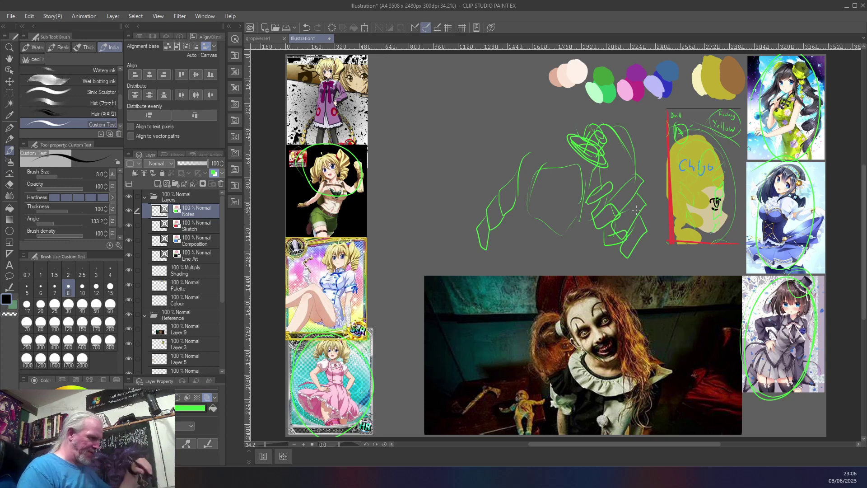
pyautogui.moveTo(552, 322)
pyautogui.mouseDown()
pyautogui.moveTo(569, 337)
pyautogui.moveTo(554, 323)
pyautogui.mouseUp()
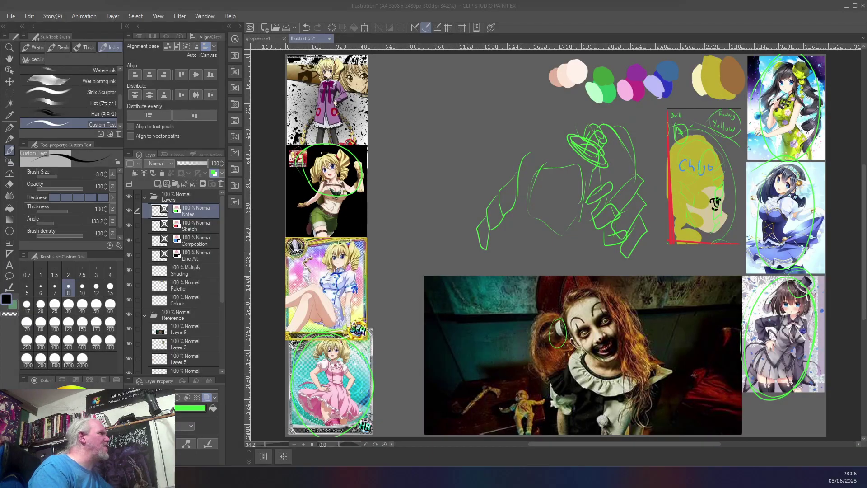
# Paste the second clown photo, enlarge it to about 349%, and place it over the left part of the larger clown photo.
pyautogui.click(531, 9)
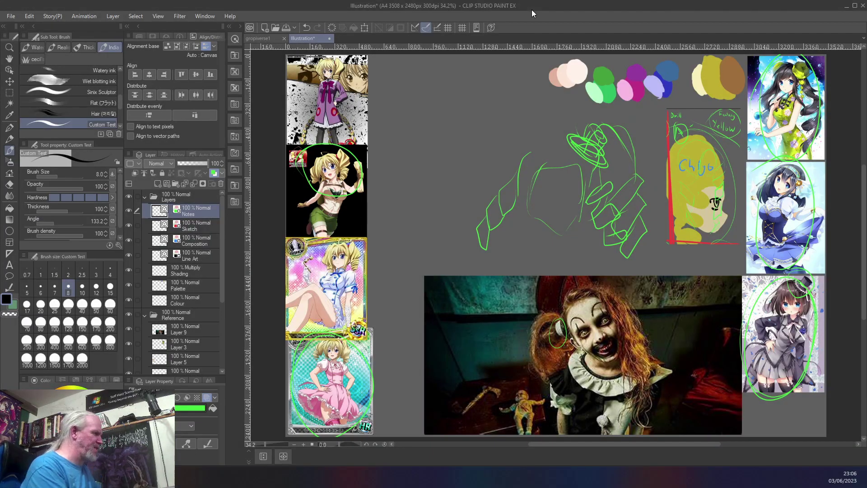
pyautogui.hotkey('ctrl', 'shift', 'n')
pyautogui.hotkey('ctrl', 't')
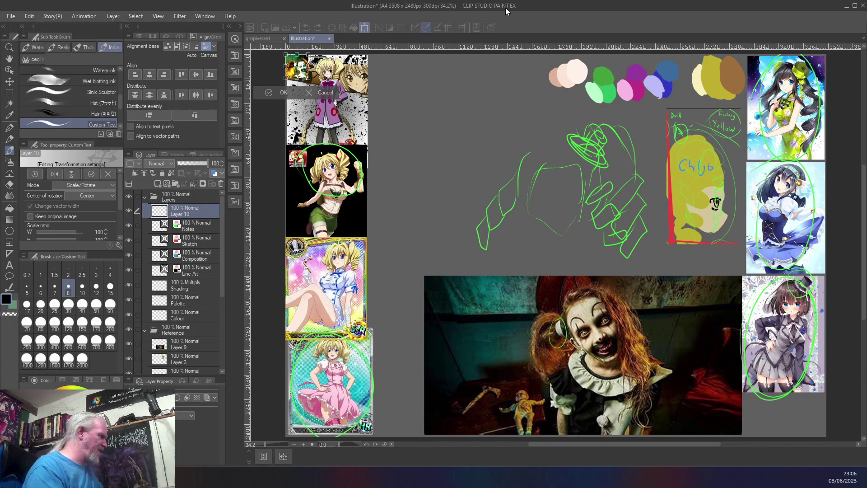
pyautogui.moveTo(309, 78); pyautogui.dragTo(537, 256)
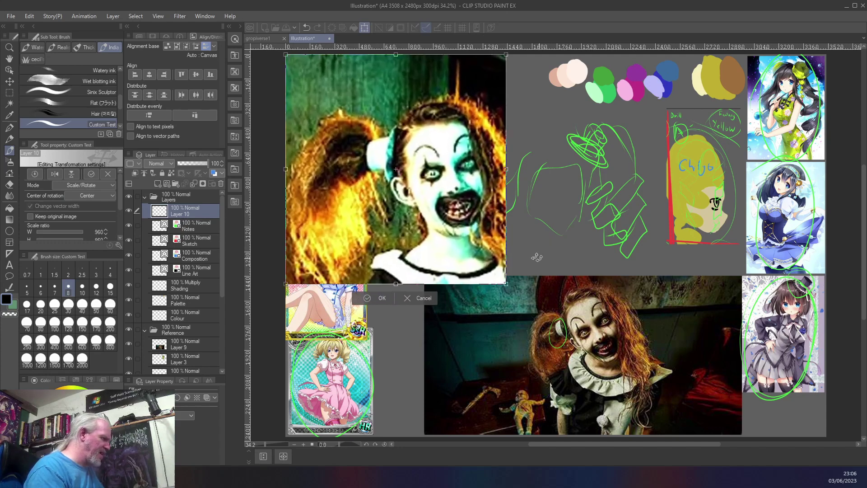
pyautogui.moveTo(461, 205); pyautogui.dragTo(574, 256)
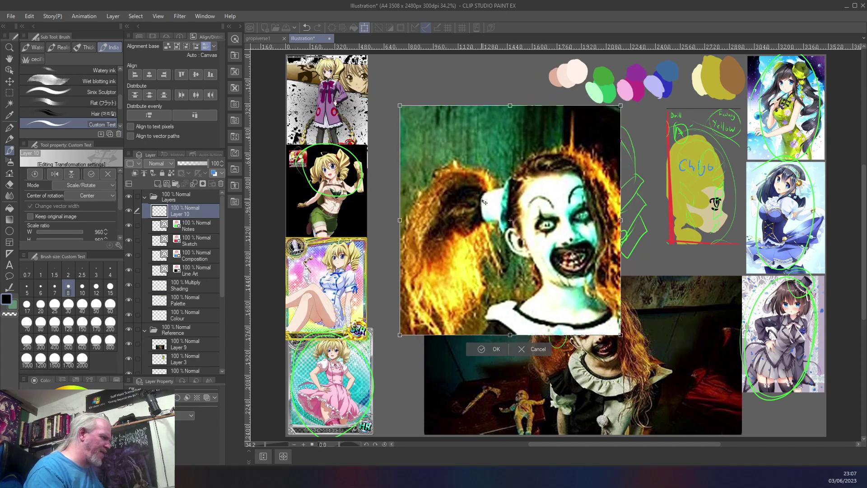
pyautogui.moveTo(512, 156); pyautogui.dragTo(489, 116)
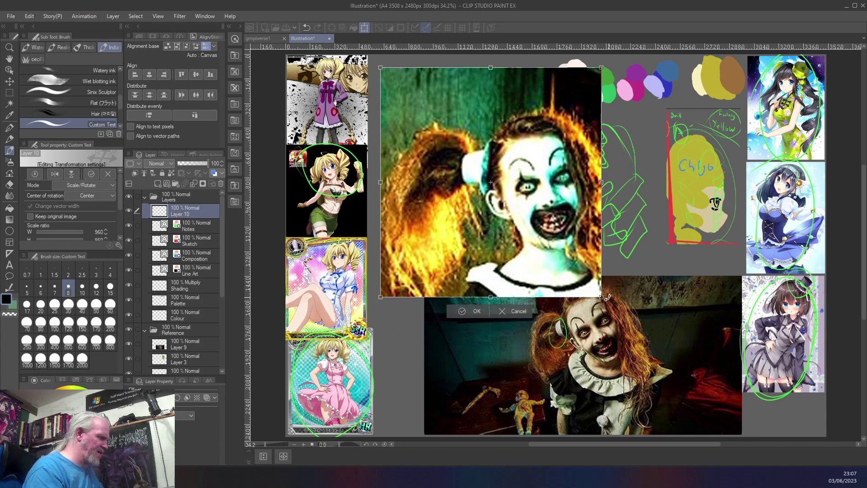
pyautogui.moveTo(602, 296); pyautogui.dragTo(470, 159)
pyautogui.moveTo(428, 100); pyautogui.dragTo(488, 330)
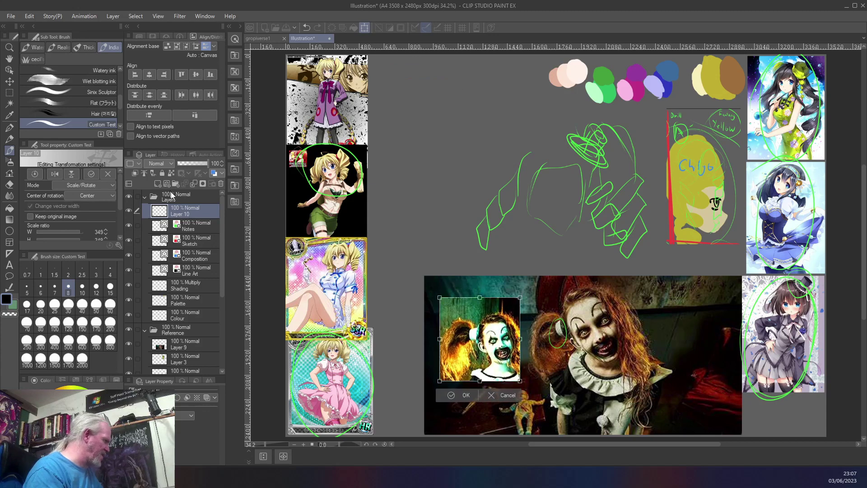
pyautogui.click(183, 216)
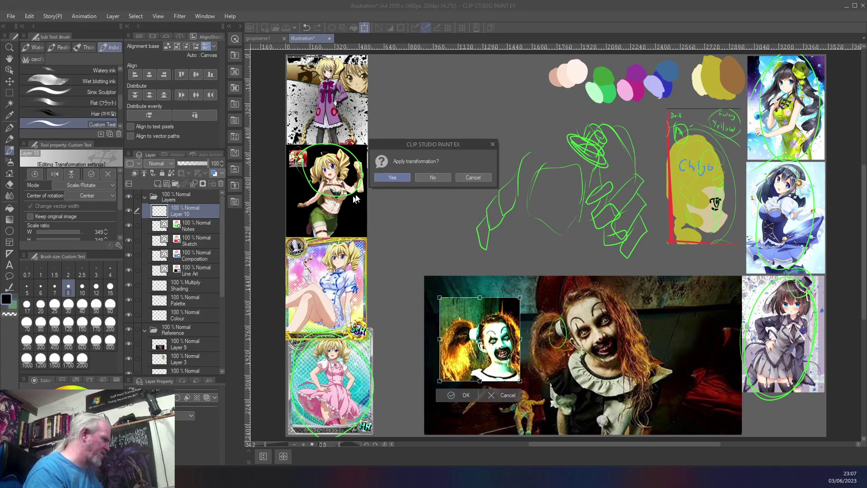
pyautogui.click(391, 177)
# Move the second clown photo's layer to the top of the Reference folder, above the larger clown photo.
pyautogui.moveTo(183, 211); pyautogui.dragTo(189, 332)
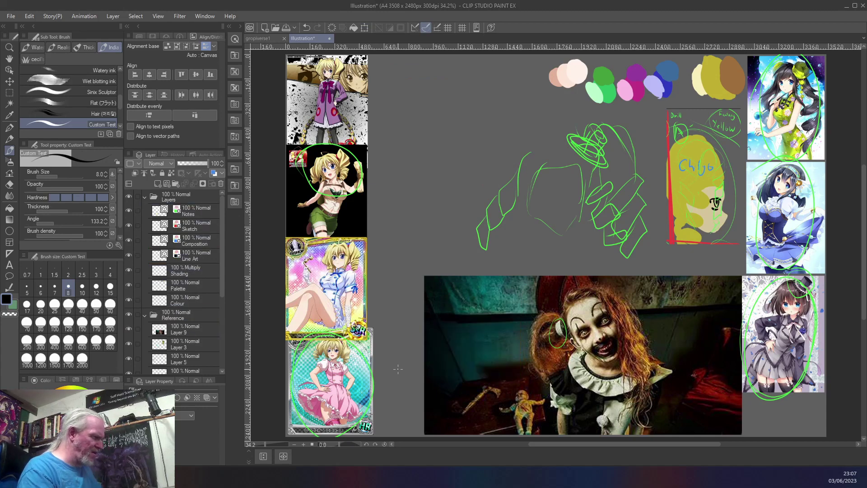
pyautogui.moveTo(185, 348)
pyautogui.mouseDown()
pyautogui.moveTo(186, 331)
pyautogui.moveTo(188, 353)
pyautogui.mouseUp()
pyautogui.scroll(-3, 205, 272)
pyautogui.scroll(-5, 205, 272)
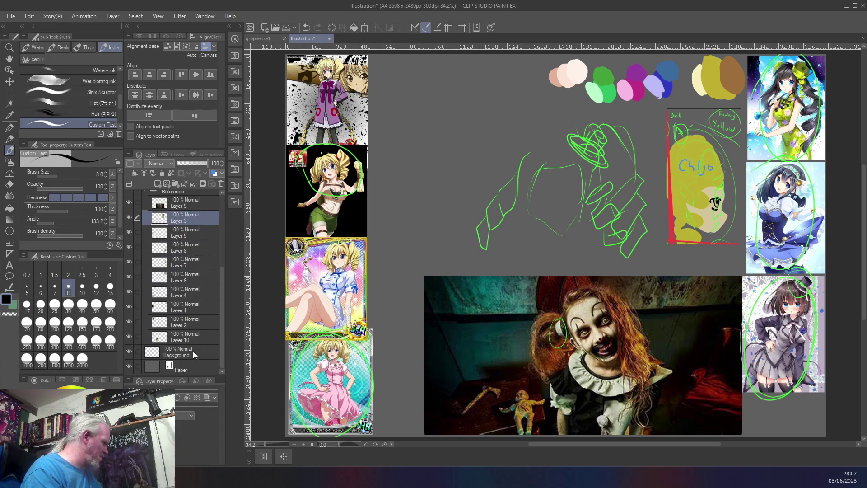
pyautogui.click(167, 336)
pyautogui.click(162, 321)
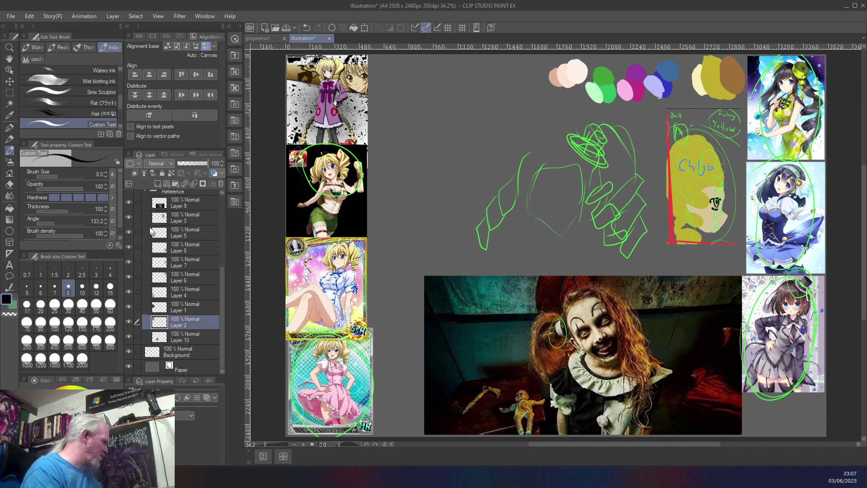
pyautogui.click(129, 203)
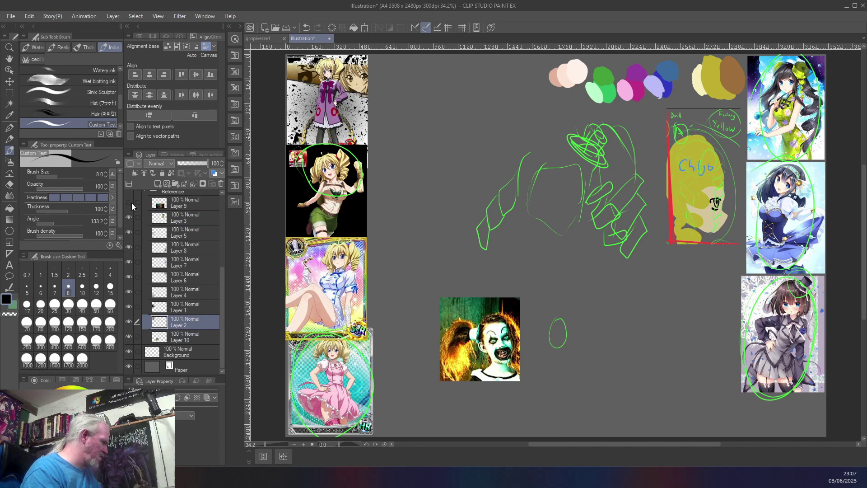
pyautogui.click(132, 202)
pyautogui.moveTo(190, 338); pyautogui.dragTo(164, 207)
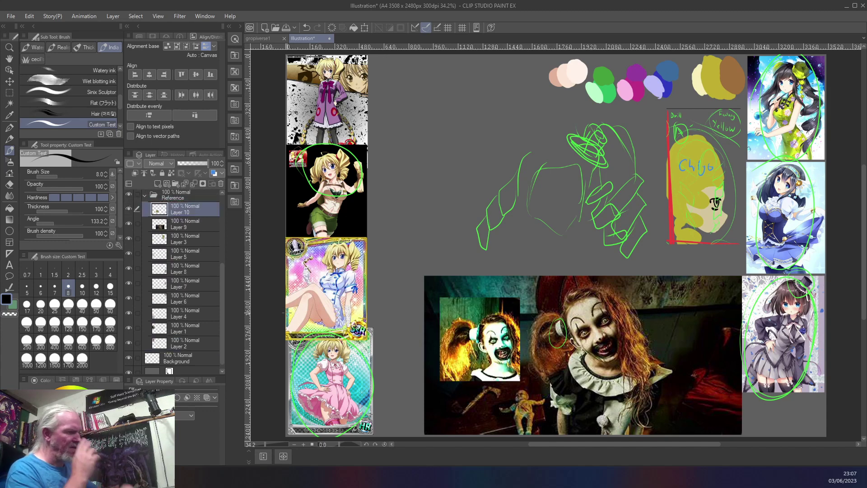
# Hide both clown photo layers and clear all green marks from the Notes layer.
pyautogui.click(145, 195)
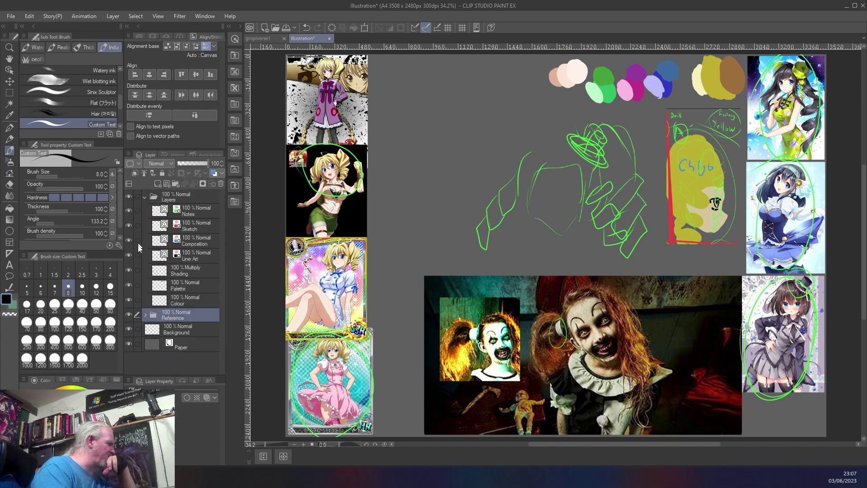
pyautogui.click(145, 315)
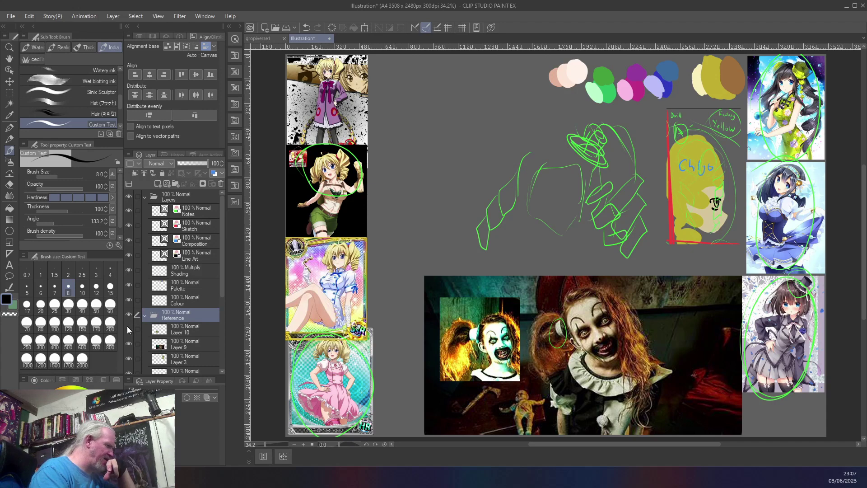
pyautogui.click(129, 329)
pyautogui.click(128, 344)
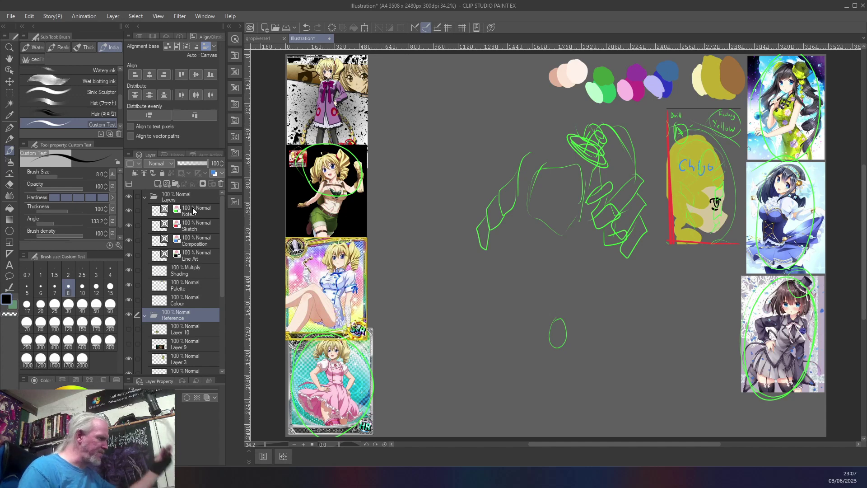
pyautogui.click(207, 207)
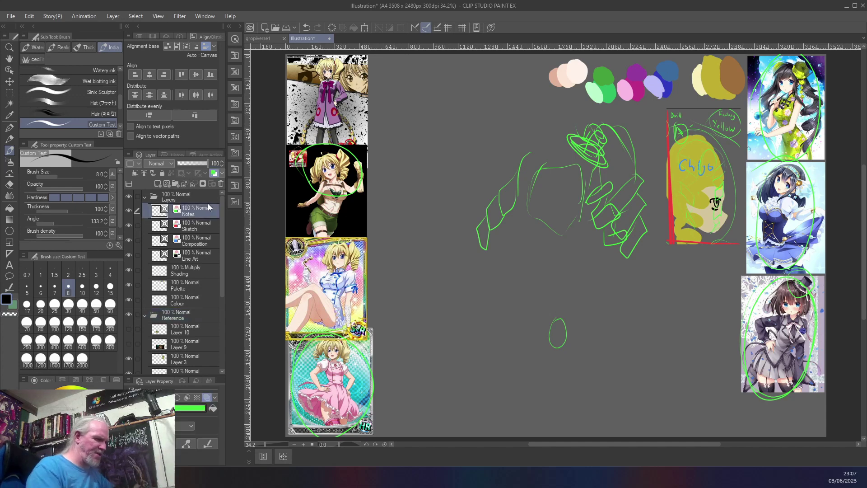
pyautogui.press('Delete')
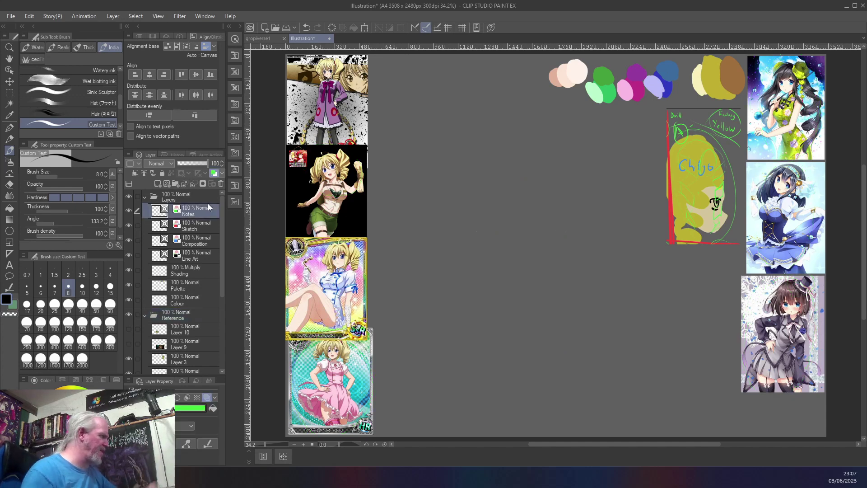
# On the Notes layer, ring the pink-dress, grey-outfit, blue-dress and green-dress references in green.
pyautogui.moveTo(307, 343)
pyautogui.mouseDown()
pyautogui.moveTo(354, 393)
pyautogui.moveTo(337, 345)
pyautogui.mouseUp()
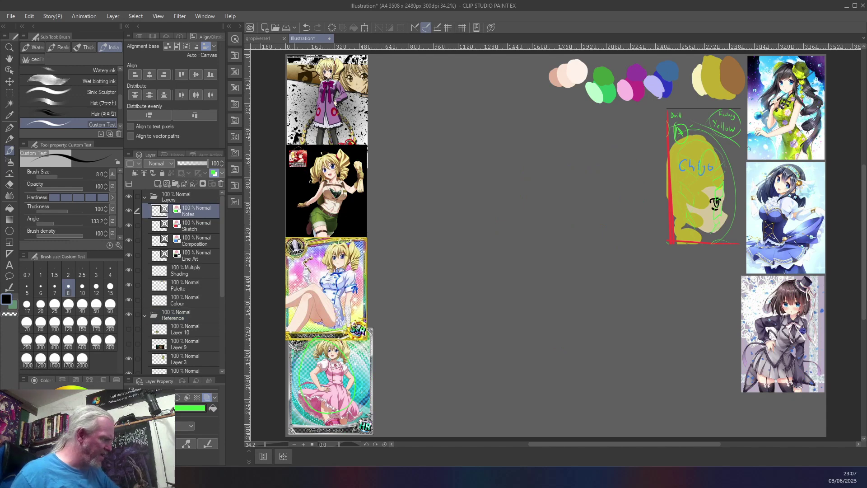
pyautogui.moveTo(776, 287); pyautogui.dragTo(804, 356)
pyautogui.moveTo(810, 325); pyautogui.dragTo(784, 294)
pyautogui.moveTo(786, 169)
pyautogui.mouseDown()
pyautogui.moveTo(759, 239)
pyautogui.moveTo(799, 172)
pyautogui.mouseUp()
pyautogui.moveTo(782, 74)
pyautogui.mouseDown()
pyautogui.moveTo(759, 135)
pyautogui.moveTo(795, 59)
pyautogui.mouseUp()
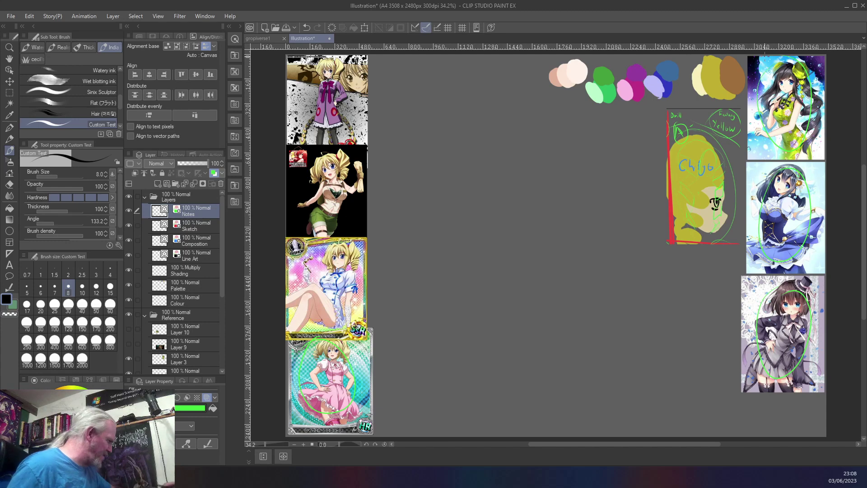
# Show the small clown photo again and move it below the yellow-haired head sketch, overlapping the blue-dress and grey-outfit references.
pyautogui.click(129, 328)
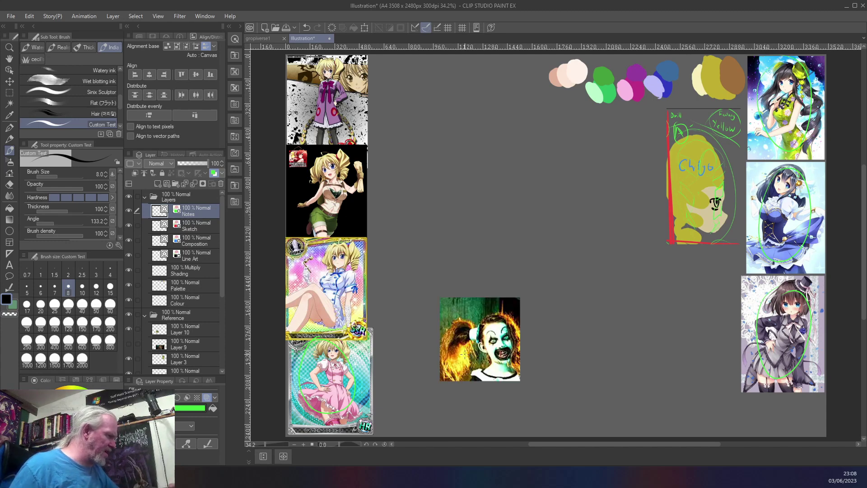
pyautogui.press('k')
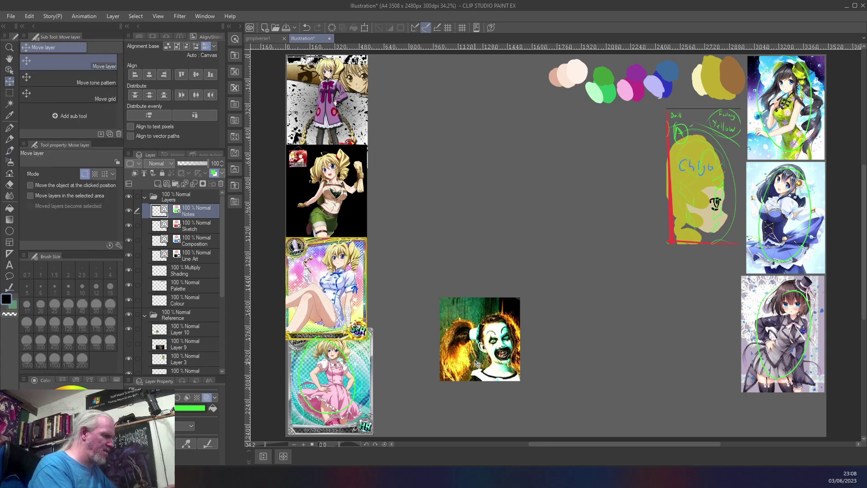
pyautogui.moveTo(499, 356); pyautogui.dragTo(449, 377)
pyautogui.hotkey('ctrl', 'z')
pyautogui.click(180, 327)
pyautogui.moveTo(479, 338); pyautogui.dragTo(428, 382)
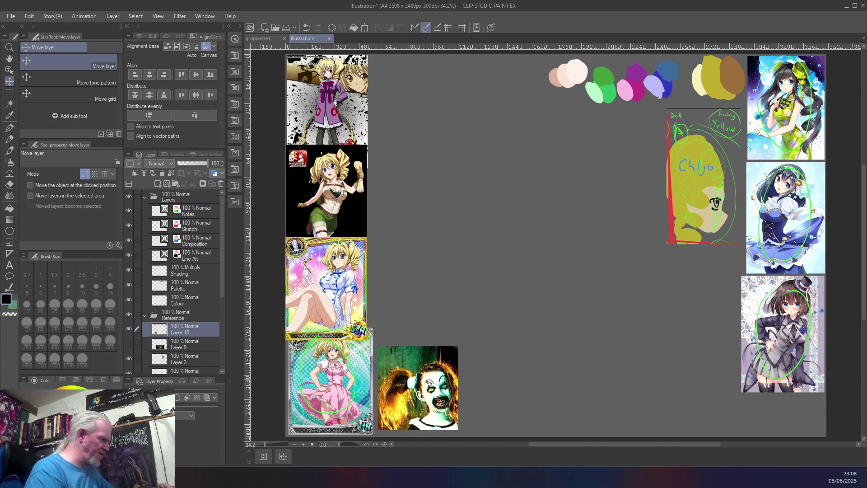
pyautogui.moveTo(428, 382)
pyautogui.mouseDown()
pyautogui.moveTo(799, 394)
pyautogui.moveTo(805, 386)
pyautogui.moveTo(750, 375)
pyautogui.moveTo(708, 314)
pyautogui.moveTo(712, 298)
pyautogui.moveTo(727, 293)
pyautogui.mouseUp()
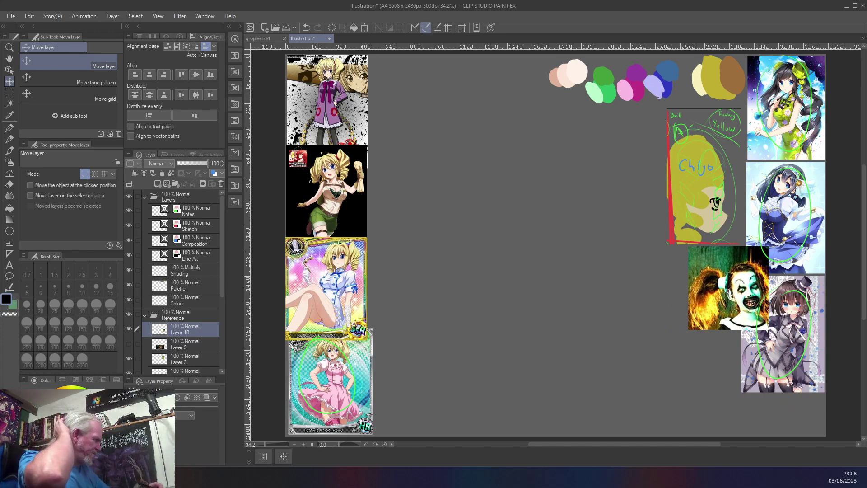
# On the Sketch layer, draw red guide lines for the figure's ground, hips and top of the head.
pyautogui.click(202, 229)
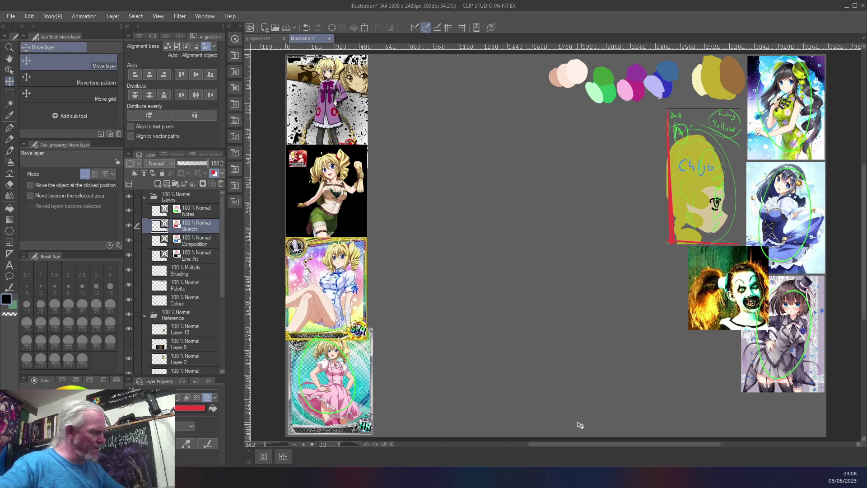
pyautogui.press('b')
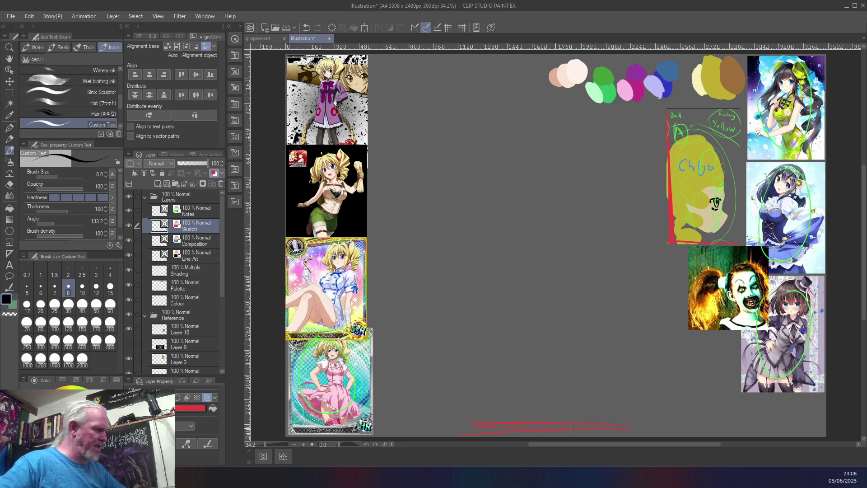
pyautogui.moveTo(565, 99); pyautogui.dragTo(526, 102)
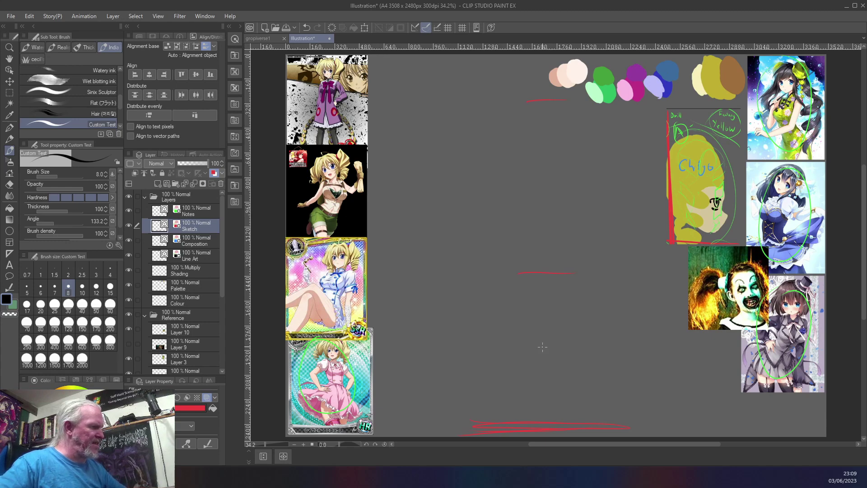
# Sketch the figure's hips and both legs in red, standing on the ground line.
pyautogui.moveTo(568, 275); pyautogui.dragTo(574, 273)
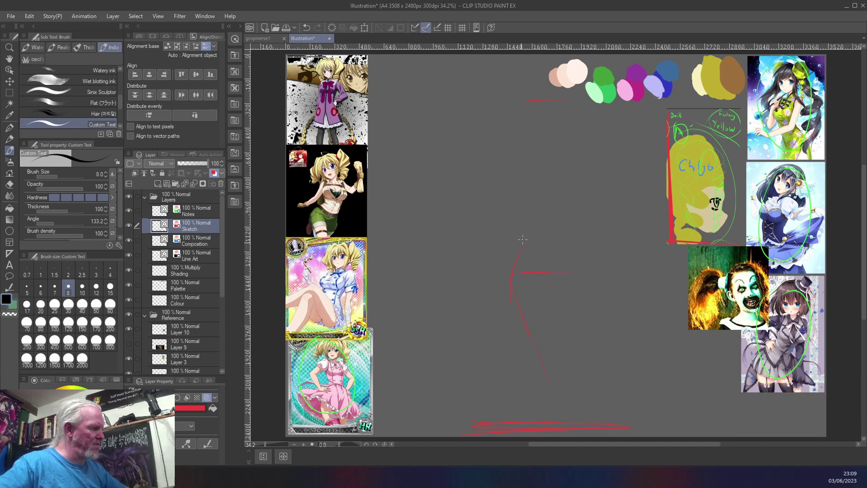
pyautogui.hotkey('ctrl', 'z')
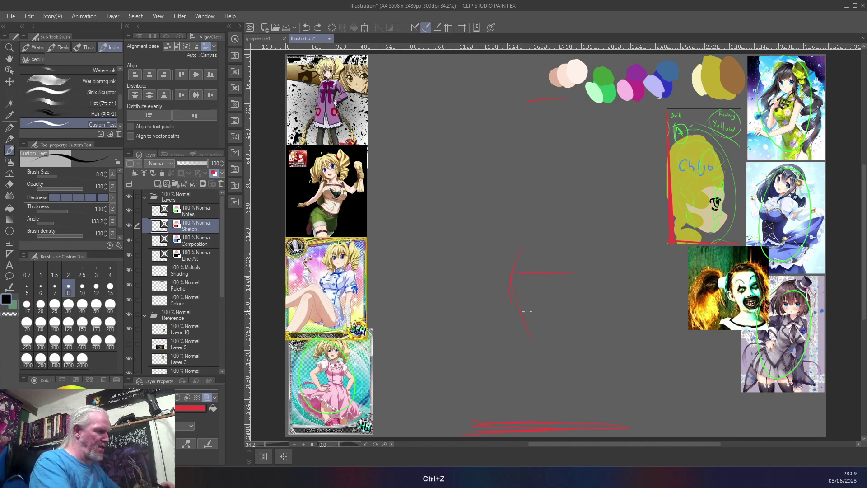
pyautogui.hotkey('ctrl', 'z')
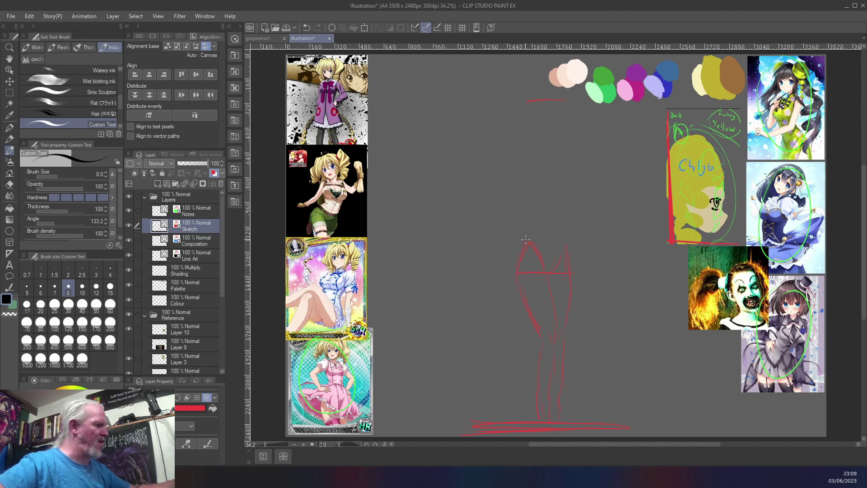
# Sketch the figure's torso, head and bent arms in red above the hips, with puffed sleeves around the arms.
pyautogui.moveTo(524, 183); pyautogui.dragTo(531, 228)
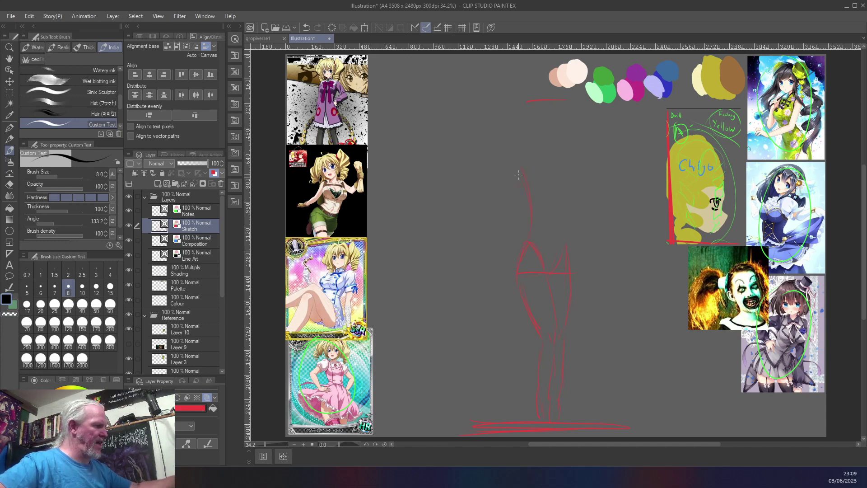
pyautogui.moveTo(522, 168)
pyautogui.mouseDown()
pyautogui.moveTo(497, 200)
pyautogui.moveTo(513, 178)
pyautogui.moveTo(499, 202)
pyautogui.moveTo(517, 232)
pyautogui.mouseUp()
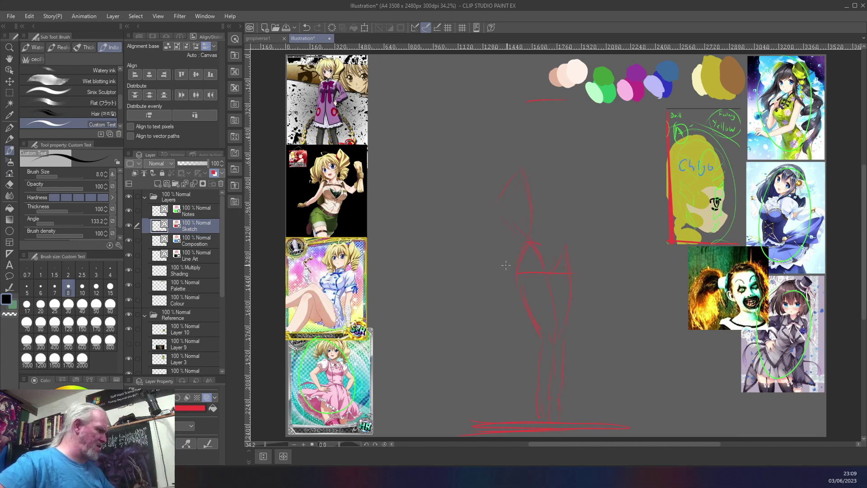
pyautogui.moveTo(536, 244); pyautogui.dragTo(518, 252)
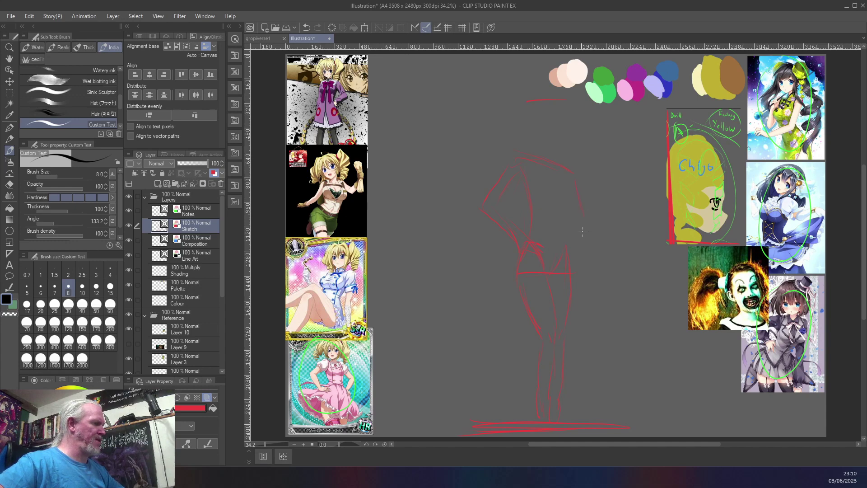
pyautogui.moveTo(562, 240)
pyautogui.mouseDown()
pyautogui.moveTo(519, 253)
pyautogui.moveTo(572, 268)
pyautogui.mouseUp()
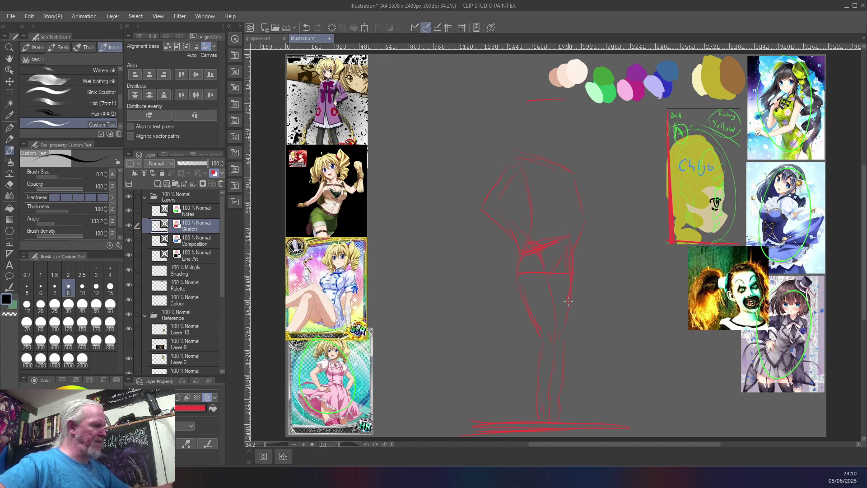
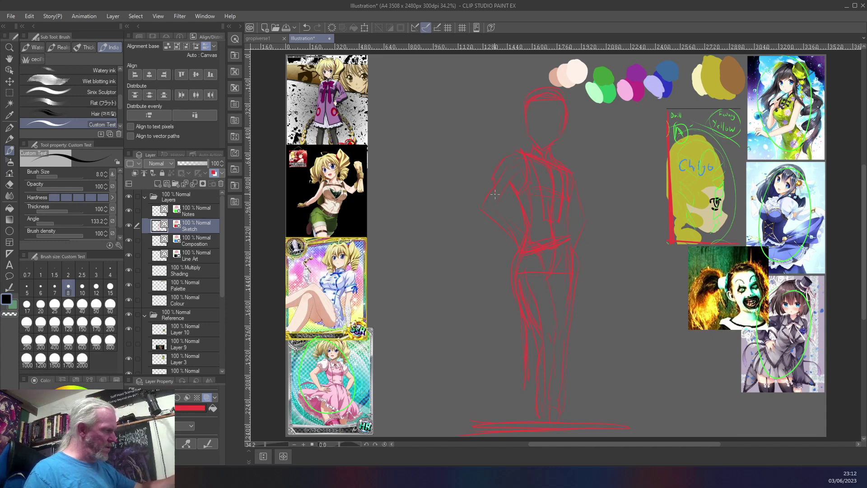
pyautogui.moveTo(477, 219); pyautogui.dragTo(495, 210)
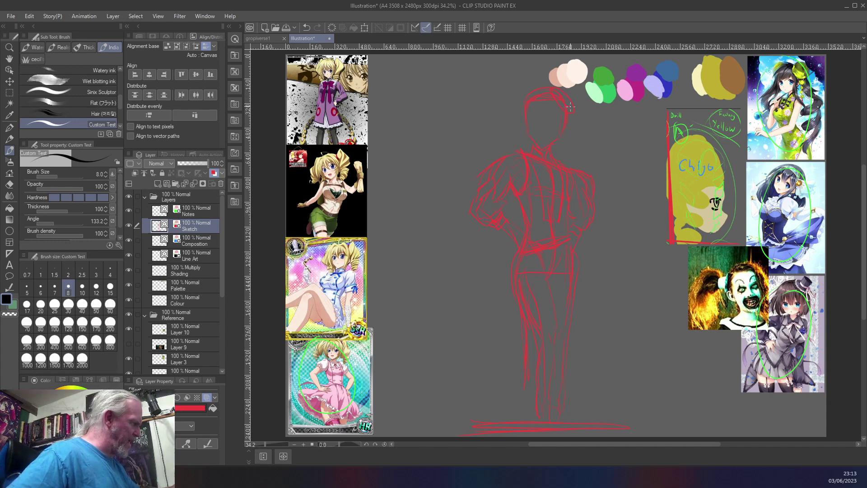
# Sketch a small round ornament on top of the figure's head and large drill-shaped curls hanging beside the face in red.
pyautogui.moveTo(571, 88); pyautogui.dragTo(580, 82)
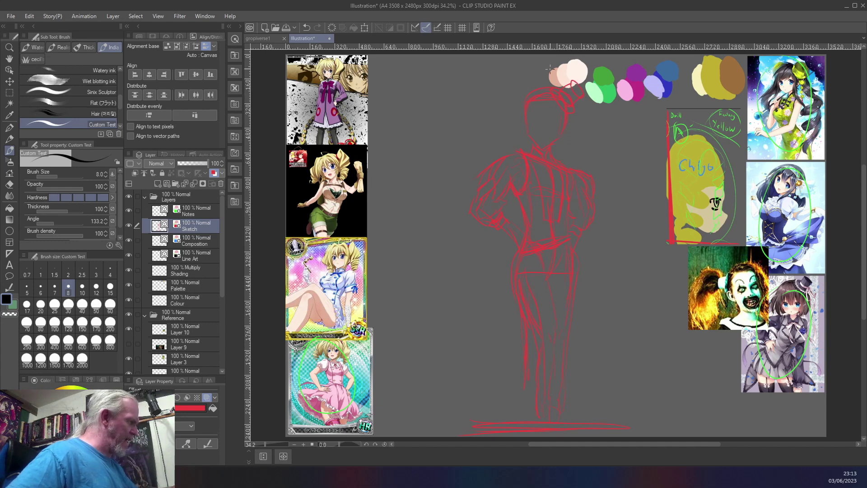
pyautogui.moveTo(578, 83); pyautogui.dragTo(602, 93)
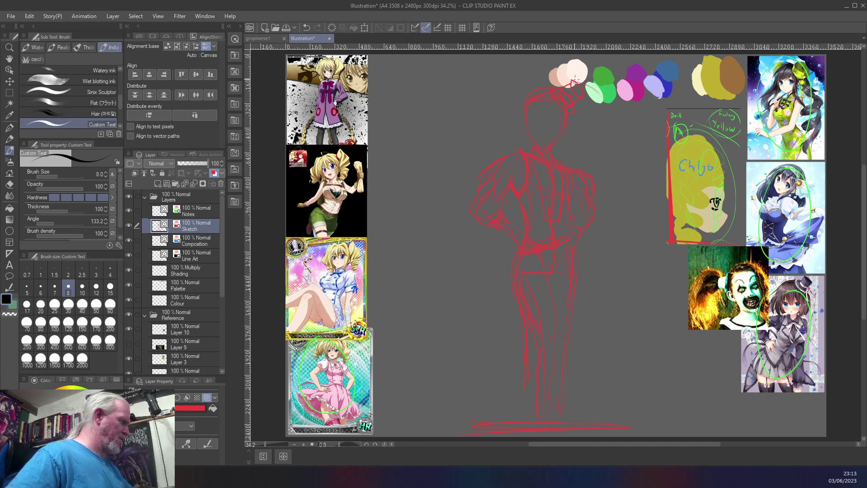
pyautogui.moveTo(610, 110); pyautogui.dragTo(577, 138)
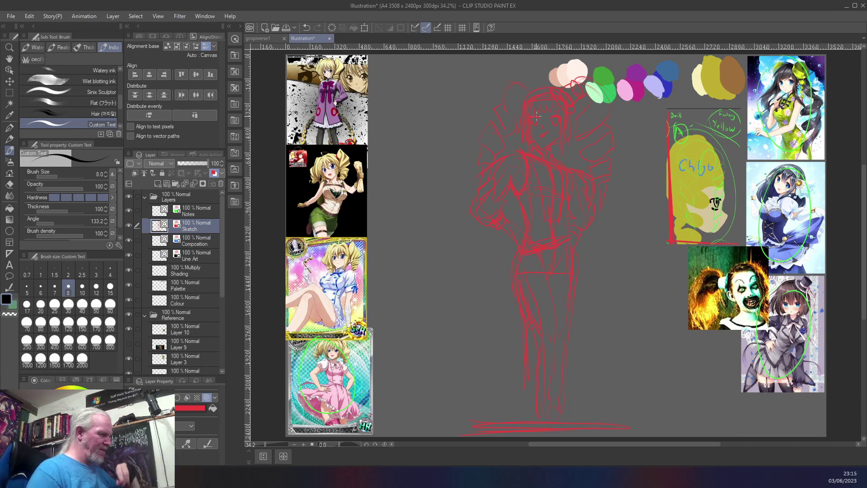
# Undo the rough mouth strokes on the figure's face and redraw the mouth as an open smile.
pyautogui.hotkey('ctrl', 'z')
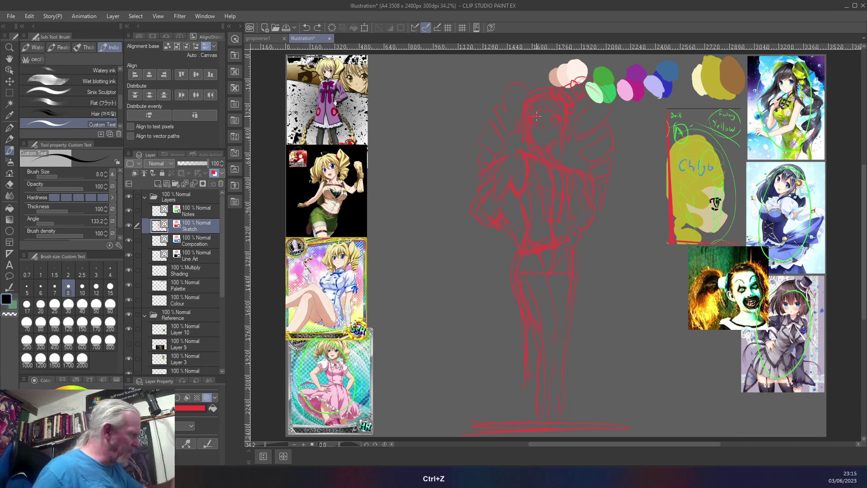
pyautogui.moveTo(545, 132); pyautogui.dragTo(537, 138)
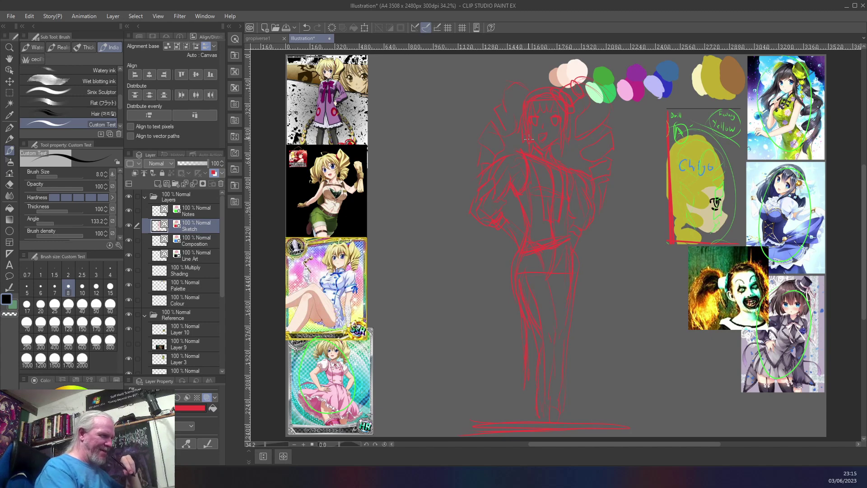
pyautogui.hotkey('ctrl', 'z')
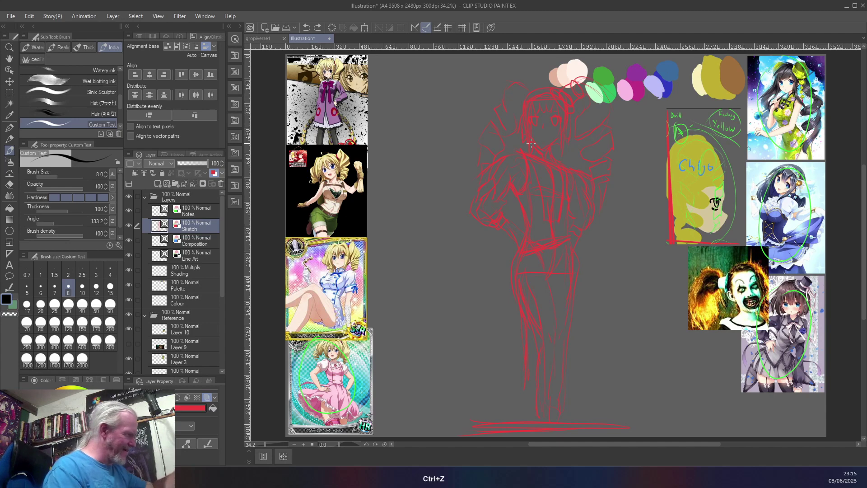
pyautogui.click(541, 132)
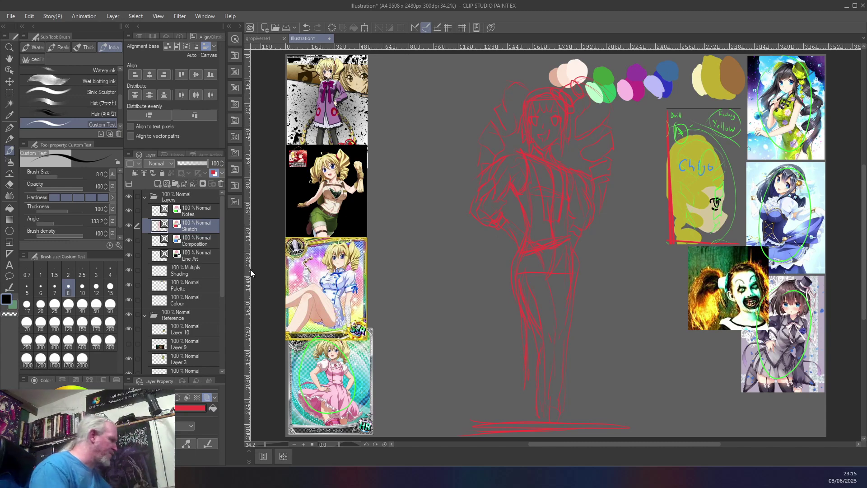
# Duplicate the Colour layer, place the copy beneath it as Flat Colour, and move the Palette layer above Shading.
pyautogui.rightClick(183, 302)
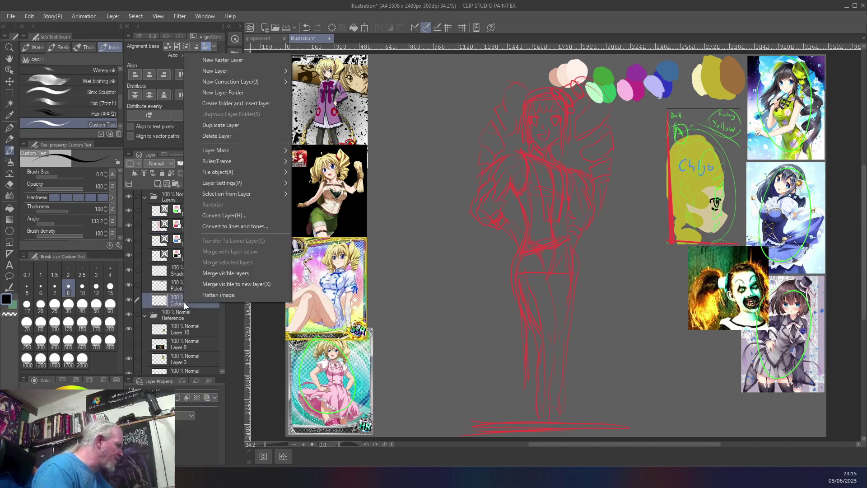
pyautogui.click(211, 124)
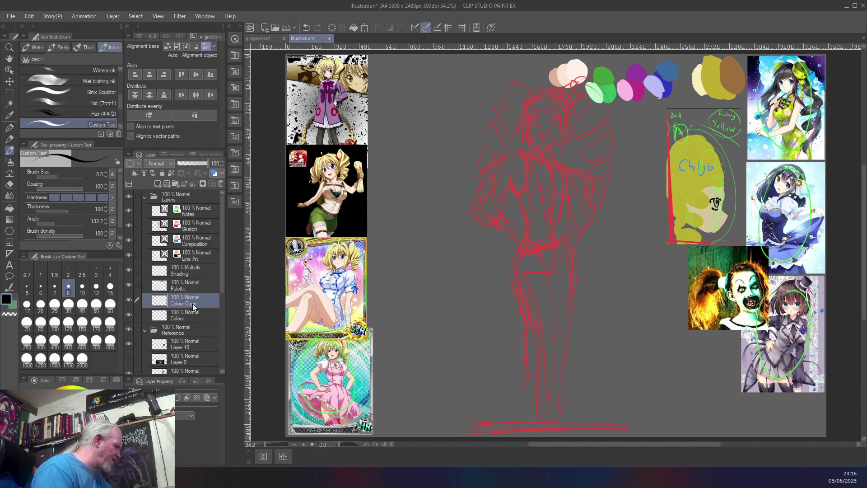
pyautogui.moveTo(181, 300); pyautogui.dragTo(189, 322)
pyautogui.doubleClick(189, 319)
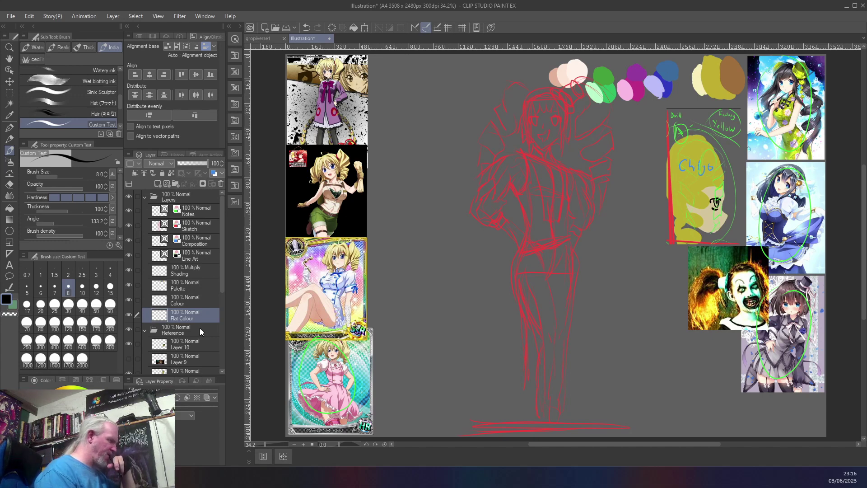
pyautogui.moveTo(199, 285); pyautogui.dragTo(218, 261)
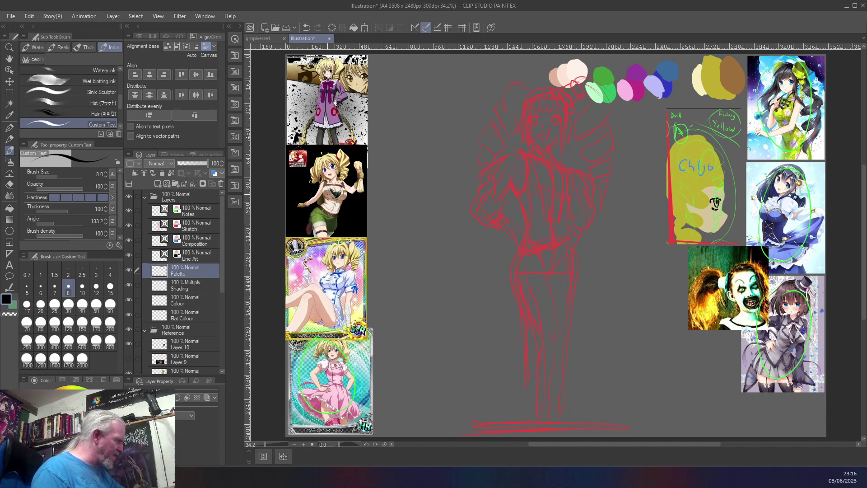
# Sample the green of the shorts in the black-background reference, select the Flat Colour layer and set the brush size to 50.
pyautogui.scroll(5, 336, 236)
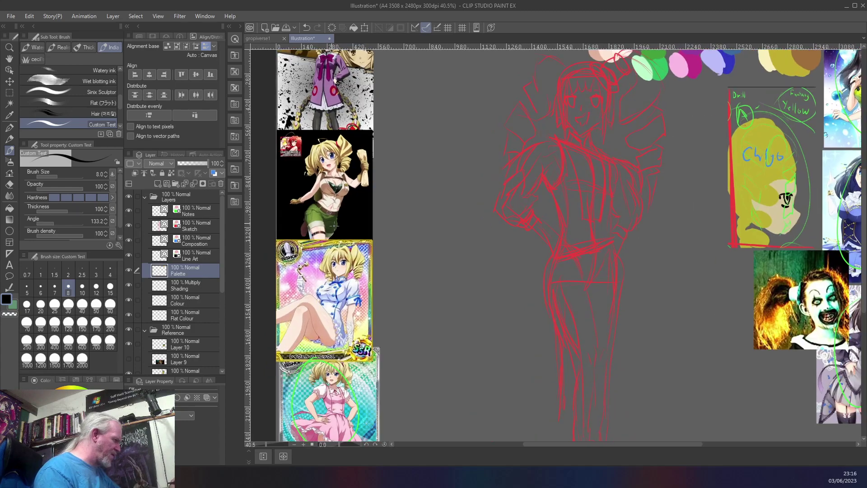
pyautogui.scroll(3, 334, 226)
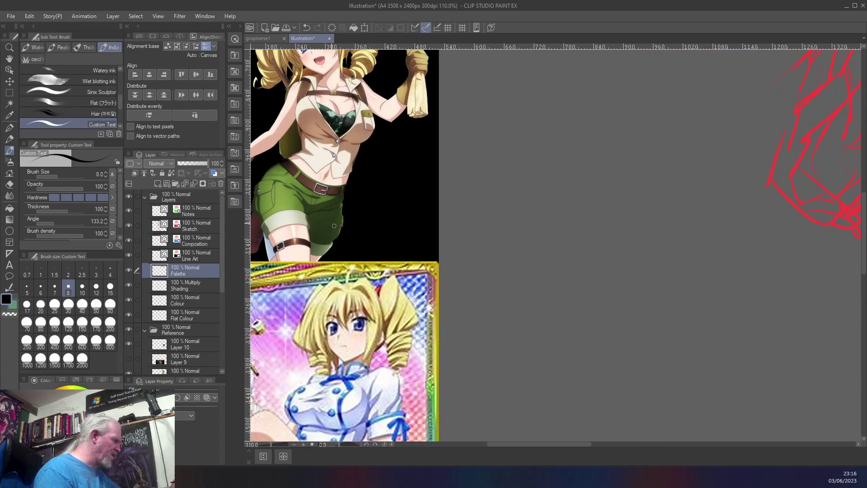
pyautogui.rightClick(286, 200)
pyautogui.scroll(-3, 299, 217)
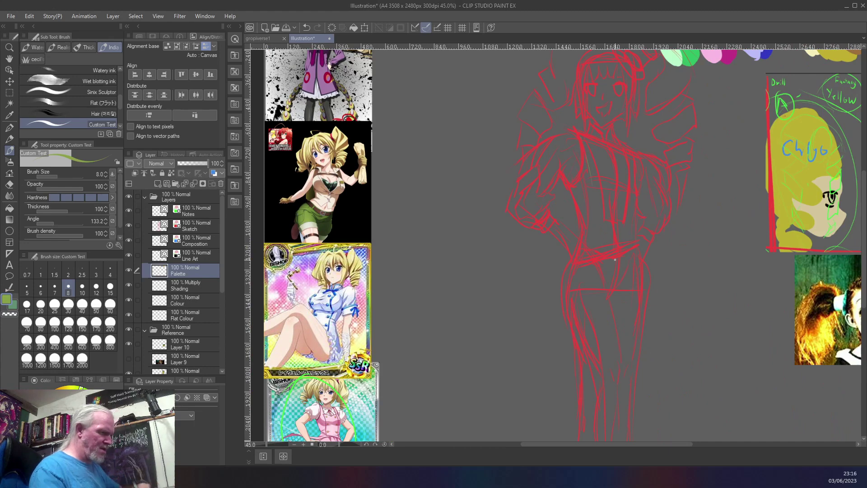
pyautogui.hotkey('ctrl', 'z')
pyautogui.click(188, 313)
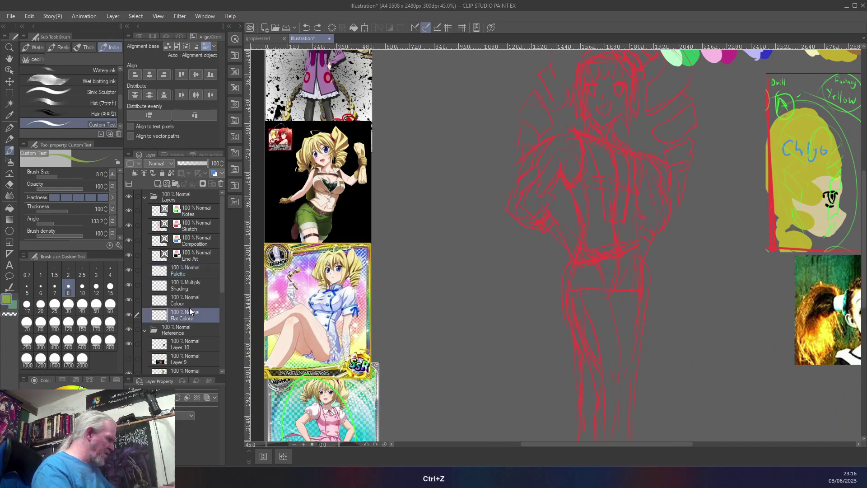
pyautogui.press(']')
pyautogui.press(']')
pyautogui.press(']')
pyautogui.press(']')
pyautogui.press(']')
pyautogui.press(']')
pyautogui.press(']')
pyautogui.press(']')
pyautogui.press(']')
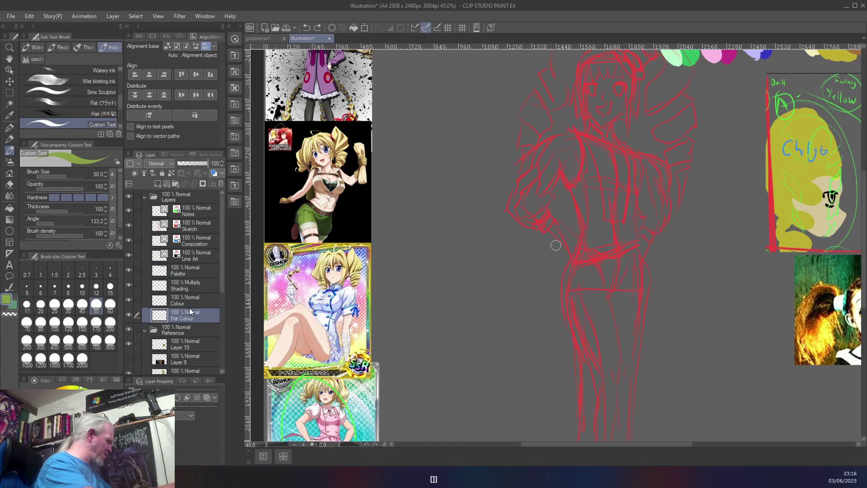
# Paint one side of the bodice and the long skirt with its leg slit in flat green.
pyautogui.moveTo(581, 136); pyautogui.dragTo(601, 232)
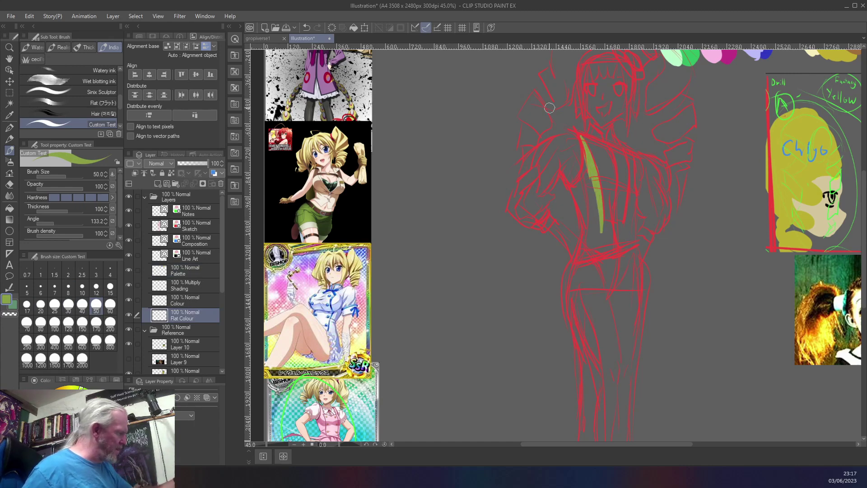
pyautogui.rightClick(305, 215)
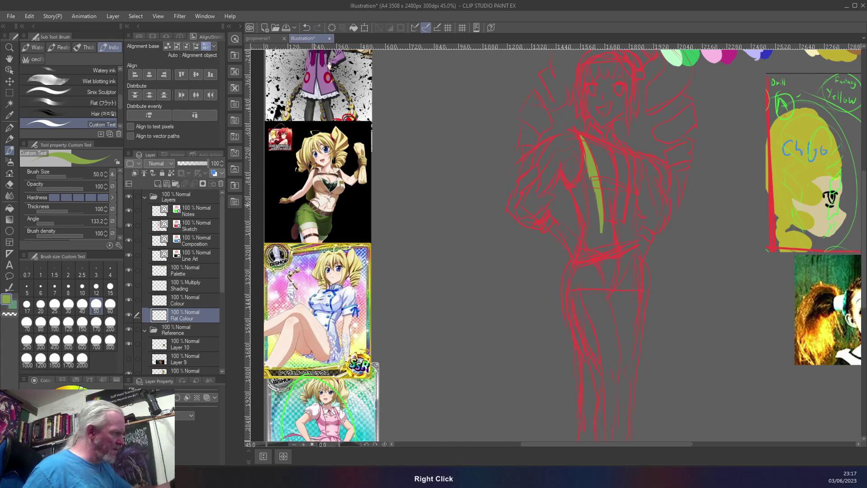
pyautogui.moveTo(570, 188)
pyautogui.mouseDown()
pyautogui.moveTo(576, 256)
pyautogui.moveTo(583, 224)
pyautogui.moveTo(584, 253)
pyautogui.moveTo(598, 235)
pyautogui.moveTo(591, 251)
pyautogui.moveTo(576, 239)
pyautogui.moveTo(563, 310)
pyautogui.moveTo(577, 363)
pyautogui.moveTo(579, 433)
pyautogui.mouseUp()
pyautogui.moveTo(575, 279); pyautogui.dragTo(570, 319)
pyautogui.moveTo(582, 265)
pyautogui.mouseDown()
pyautogui.moveTo(588, 246)
pyautogui.moveTo(580, 273)
pyautogui.moveTo(595, 178)
pyautogui.moveTo(591, 250)
pyautogui.moveTo(589, 177)
pyautogui.moveTo(589, 207)
pyautogui.moveTo(574, 188)
pyautogui.moveTo(578, 151)
pyautogui.moveTo(585, 206)
pyautogui.mouseUp()
pyautogui.moveTo(565, 286)
pyautogui.mouseDown()
pyautogui.moveTo(582, 220)
pyautogui.moveTo(561, 299)
pyautogui.moveTo(572, 332)
pyautogui.mouseUp()
pyautogui.moveTo(581, 294)
pyautogui.mouseDown()
pyautogui.moveTo(597, 313)
pyautogui.moveTo(605, 356)
pyautogui.moveTo(609, 438)
pyautogui.moveTo(597, 254)
pyautogui.moveTo(637, 252)
pyautogui.moveTo(639, 334)
pyautogui.mouseUp()
pyautogui.moveTo(638, 267); pyautogui.dragTo(626, 422)
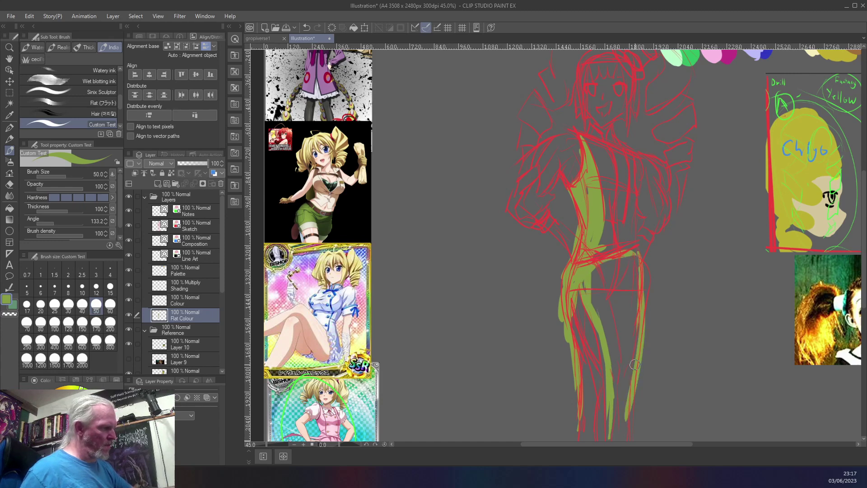
pyautogui.moveTo(637, 360)
pyautogui.mouseDown()
pyautogui.moveTo(626, 423)
pyautogui.moveTo(612, 435)
pyautogui.moveTo(629, 432)
pyautogui.moveTo(619, 429)
pyautogui.moveTo(607, 335)
pyautogui.moveTo(615, 419)
pyautogui.moveTo(603, 312)
pyautogui.moveTo(609, 330)
pyautogui.moveTo(590, 279)
pyautogui.moveTo(605, 263)
pyautogui.moveTo(633, 265)
pyautogui.moveTo(632, 368)
pyautogui.mouseUp()
pyautogui.moveTo(631, 262)
pyautogui.mouseDown()
pyautogui.moveTo(622, 420)
pyautogui.moveTo(620, 316)
pyautogui.moveTo(600, 294)
pyautogui.moveTo(629, 268)
pyautogui.moveTo(632, 325)
pyautogui.moveTo(613, 291)
pyautogui.moveTo(607, 330)
pyautogui.moveTo(616, 414)
pyautogui.moveTo(609, 332)
pyautogui.moveTo(584, 280)
pyautogui.mouseUp()
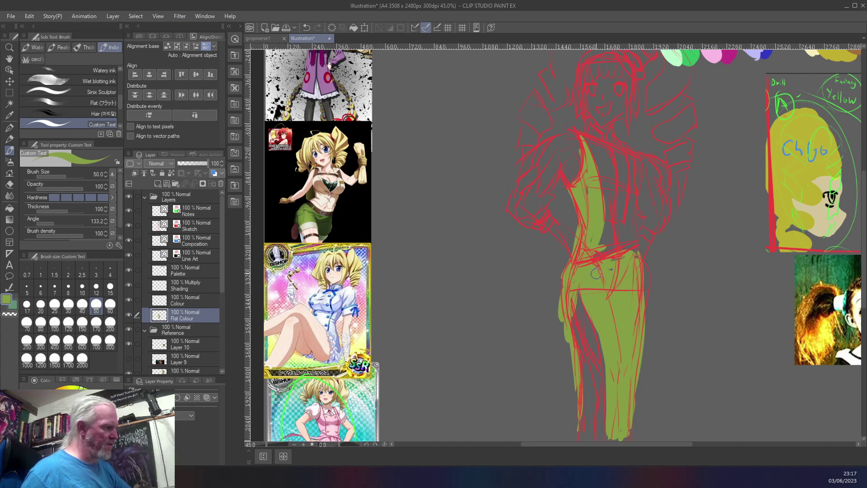
# Fill the other side, waist and chest of the bodice in the same green.
pyautogui.moveTo(633, 247)
pyautogui.mouseDown()
pyautogui.moveTo(640, 187)
pyautogui.moveTo(630, 151)
pyautogui.mouseUp()
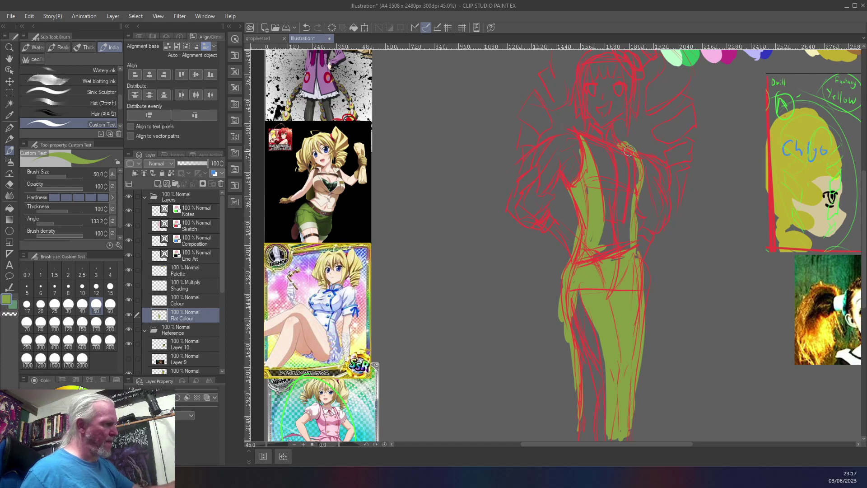
pyautogui.moveTo(630, 228)
pyautogui.mouseDown()
pyautogui.moveTo(624, 247)
pyautogui.moveTo(626, 231)
pyautogui.moveTo(603, 223)
pyautogui.moveTo(609, 254)
pyautogui.moveTo(616, 225)
pyautogui.mouseUp()
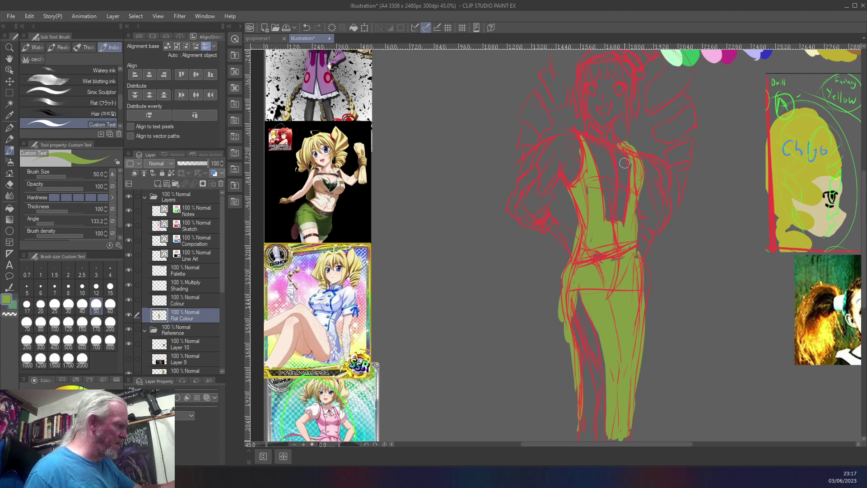
pyautogui.moveTo(629, 171)
pyautogui.mouseDown()
pyautogui.moveTo(593, 164)
pyautogui.moveTo(609, 200)
pyautogui.moveTo(597, 170)
pyautogui.moveTo(608, 195)
pyautogui.moveTo(615, 171)
pyautogui.moveTo(624, 192)
pyautogui.moveTo(609, 212)
pyautogui.mouseUp()
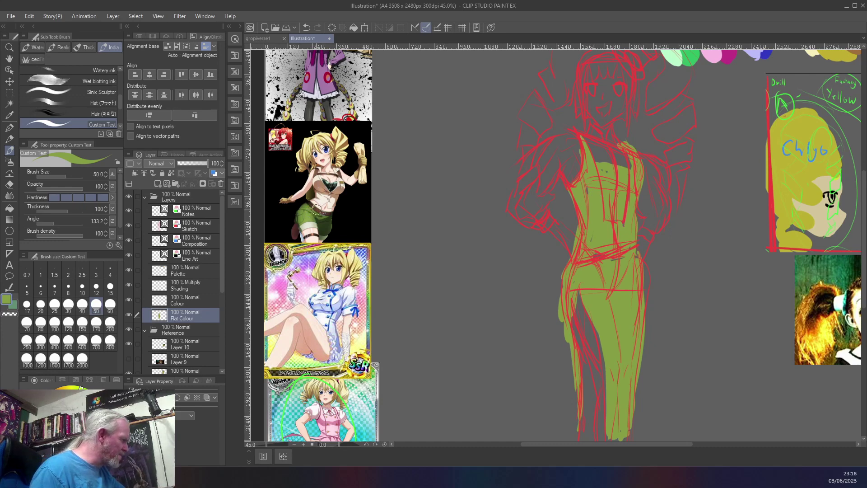
# Sample brown from the black-background reference and paint trim along the armholes, neckline and front panel edges of the dress.
pyautogui.rightClick(317, 210)
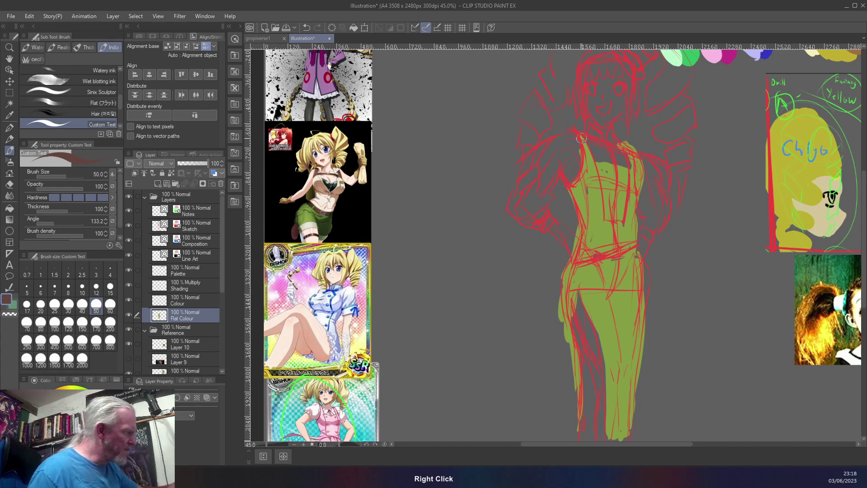
pyautogui.moveTo(595, 161)
pyautogui.mouseDown()
pyautogui.moveTo(581, 137)
pyautogui.moveTo(582, 155)
pyautogui.moveTo(565, 186)
pyautogui.mouseUp()
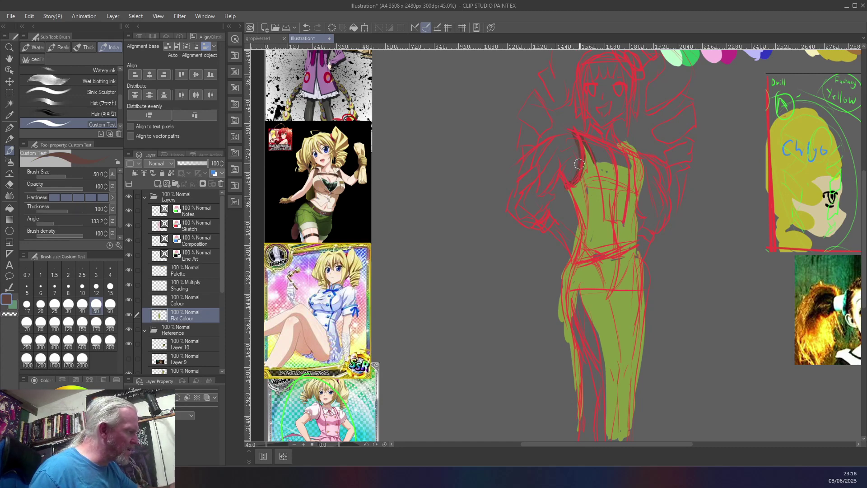
pyautogui.moveTo(594, 161)
pyautogui.mouseDown()
pyautogui.moveTo(629, 169)
pyautogui.moveTo(622, 145)
pyautogui.moveTo(636, 153)
pyautogui.moveTo(639, 187)
pyautogui.mouseUp()
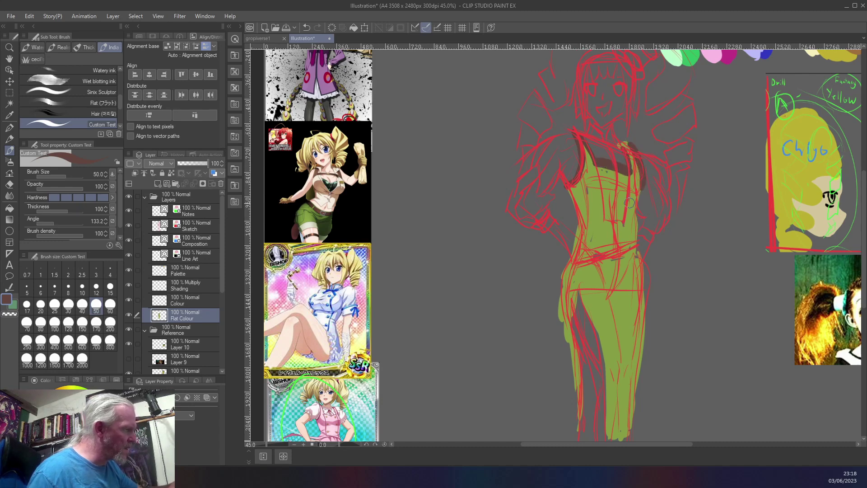
pyautogui.moveTo(593, 159)
pyautogui.mouseDown()
pyautogui.moveTo(604, 220)
pyautogui.moveTo(621, 218)
pyautogui.moveTo(629, 173)
pyautogui.mouseUp()
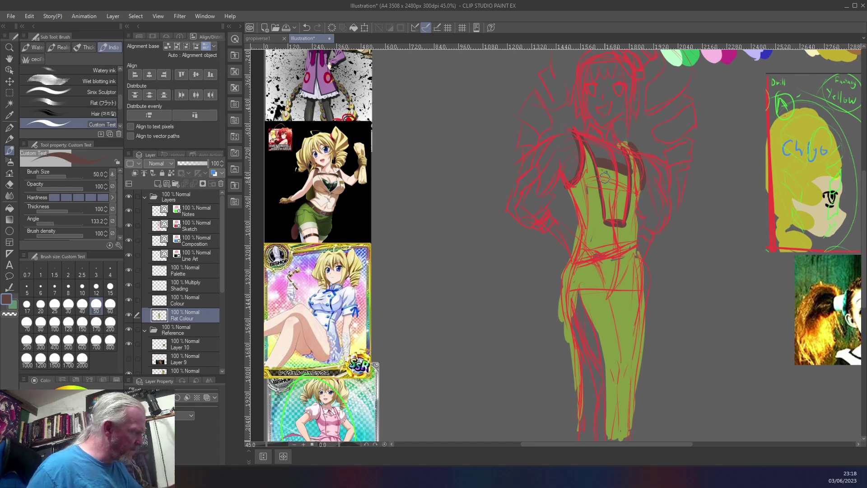
# Dot two columns of brown buttons down the front panel of the bodice.
pyautogui.click(608, 197)
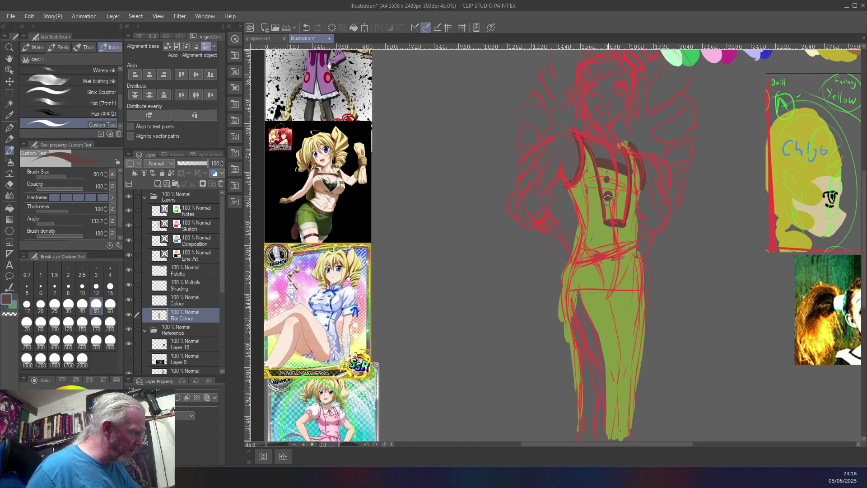
pyautogui.click(619, 213)
pyautogui.click(621, 197)
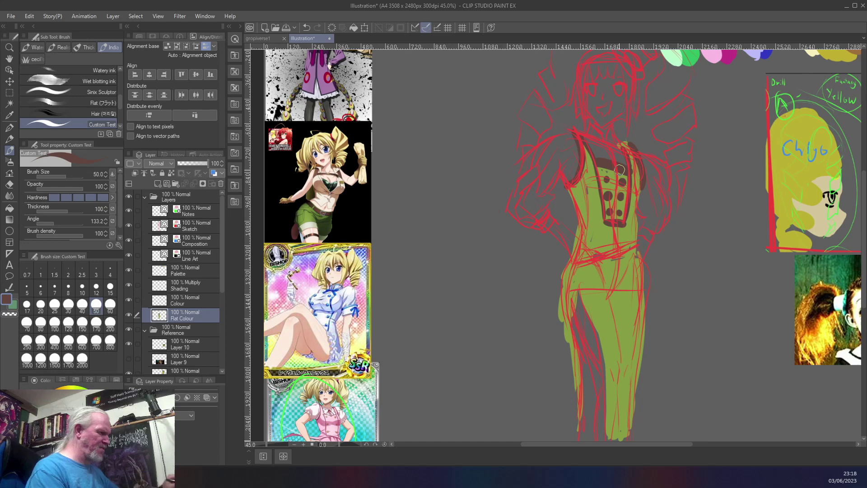
# Paint the face, forearms, hands and exposed leg in the palest skin tone, and the inside of the skirt slit dark green.
pyautogui.moveTo(465, 274)
pyautogui.mouseDown()
pyautogui.moveTo(447, 322)
pyautogui.moveTo(428, 290)
pyautogui.mouseUp()
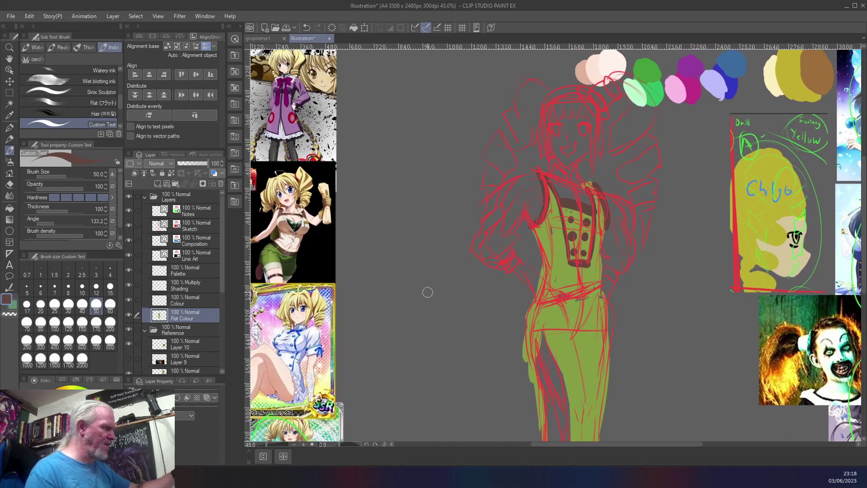
pyautogui.rightClick(591, 68)
pyautogui.moveTo(552, 135)
pyautogui.mouseDown()
pyautogui.moveTo(562, 159)
pyautogui.moveTo(589, 145)
pyautogui.moveTo(594, 116)
pyautogui.moveTo(590, 127)
pyautogui.moveTo(578, 104)
pyautogui.moveTo(554, 124)
pyautogui.moveTo(556, 110)
pyautogui.moveTo(570, 150)
pyautogui.moveTo(580, 108)
pyautogui.moveTo(587, 137)
pyautogui.moveTo(570, 103)
pyautogui.moveTo(552, 135)
pyautogui.moveTo(569, 98)
pyautogui.moveTo(589, 120)
pyautogui.moveTo(552, 108)
pyautogui.moveTo(573, 98)
pyautogui.moveTo(581, 136)
pyautogui.mouseUp()
pyautogui.moveTo(520, 258)
pyautogui.mouseDown()
pyautogui.moveTo(519, 280)
pyautogui.moveTo(550, 286)
pyautogui.moveTo(554, 295)
pyautogui.moveTo(524, 278)
pyautogui.moveTo(542, 307)
pyautogui.moveTo(557, 305)
pyautogui.mouseUp()
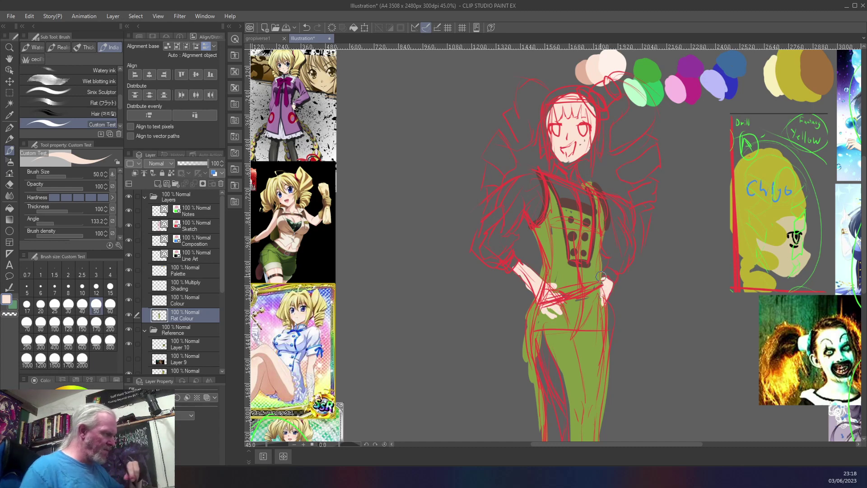
pyautogui.moveTo(547, 375)
pyautogui.mouseDown()
pyautogui.moveTo(541, 337)
pyautogui.moveTo(558, 373)
pyautogui.moveTo(550, 359)
pyautogui.moveTo(562, 419)
pyautogui.moveTo(546, 381)
pyautogui.moveTo(560, 430)
pyautogui.moveTo(535, 355)
pyautogui.moveTo(553, 397)
pyautogui.moveTo(542, 332)
pyautogui.moveTo(567, 436)
pyautogui.moveTo(549, 348)
pyautogui.moveTo(563, 435)
pyautogui.moveTo(552, 411)
pyautogui.moveTo(561, 431)
pyautogui.mouseUp()
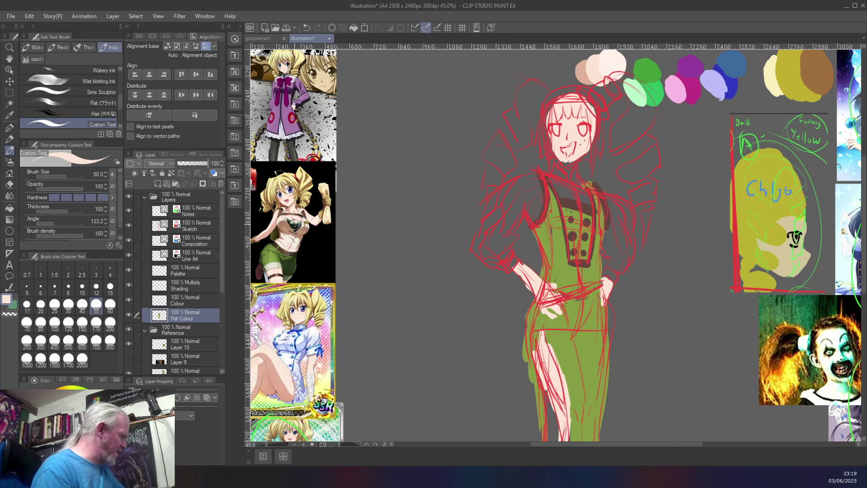
pyautogui.rightClick(296, 223)
pyautogui.moveTo(550, 425)
pyautogui.mouseDown()
pyautogui.moveTo(547, 404)
pyautogui.moveTo(554, 438)
pyautogui.moveTo(548, 425)
pyautogui.mouseUp()
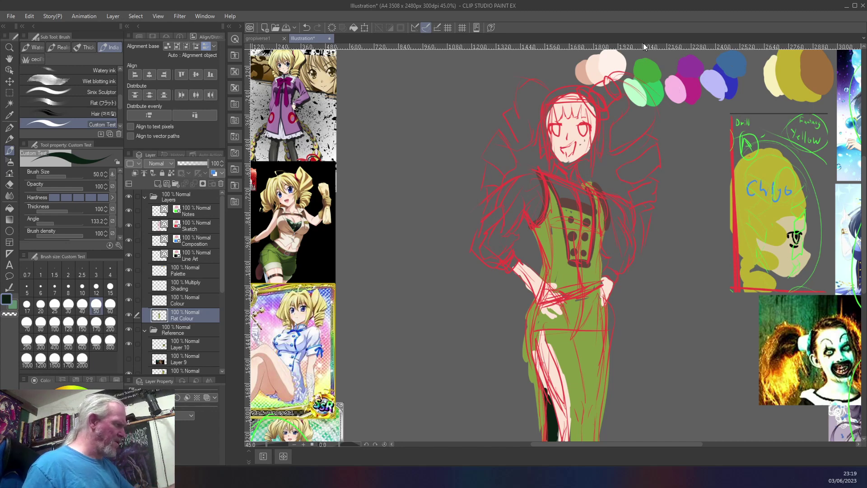
# Sample the magenta palette swatch and paint both puffed sleeves and the collar of the outfit with it.
pyautogui.rightClick(697, 89)
pyautogui.moveTo(538, 176)
pyautogui.mouseDown()
pyautogui.moveTo(533, 222)
pyautogui.moveTo(518, 173)
pyautogui.moveTo(530, 218)
pyautogui.moveTo(517, 203)
pyautogui.moveTo(531, 197)
pyautogui.moveTo(527, 184)
pyautogui.moveTo(514, 225)
pyautogui.moveTo(525, 196)
pyautogui.moveTo(504, 226)
pyautogui.moveTo(512, 186)
pyautogui.moveTo(523, 176)
pyautogui.moveTo(487, 210)
pyautogui.moveTo(506, 186)
pyautogui.moveTo(493, 223)
pyautogui.mouseUp()
pyautogui.moveTo(521, 178)
pyautogui.mouseDown()
pyautogui.moveTo(499, 221)
pyautogui.moveTo(515, 198)
pyautogui.moveTo(513, 219)
pyautogui.moveTo(478, 237)
pyautogui.moveTo(483, 229)
pyautogui.moveTo(489, 246)
pyautogui.mouseUp()
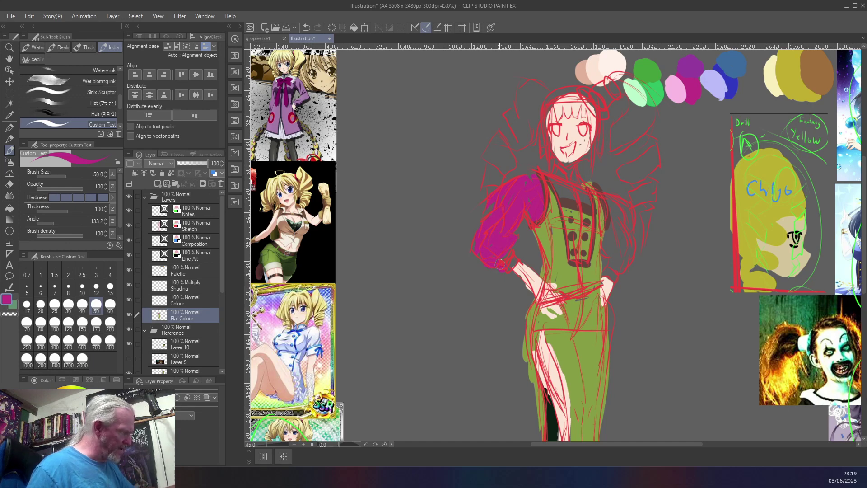
pyautogui.moveTo(597, 173)
pyautogui.mouseDown()
pyautogui.moveTo(626, 209)
pyautogui.moveTo(627, 225)
pyautogui.moveTo(608, 198)
pyautogui.moveTo(619, 212)
pyautogui.moveTo(606, 249)
pyautogui.moveTo(619, 273)
pyautogui.moveTo(627, 234)
pyautogui.mouseUp()
pyautogui.moveTo(620, 267)
pyautogui.mouseDown()
pyautogui.moveTo(621, 230)
pyautogui.moveTo(612, 248)
pyautogui.mouseUp()
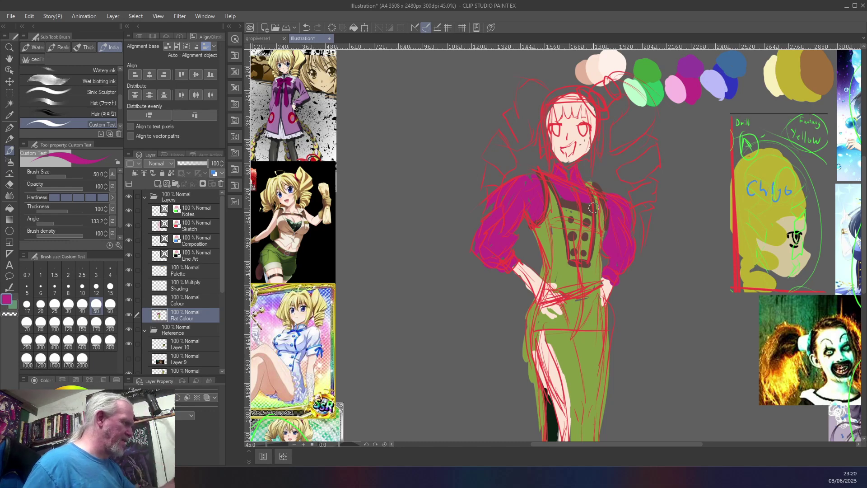
# Sample the light pink palette swatch and paint the collar accent, both sleeve cuffs and a patch on the fringe.
pyautogui.rightClick(672, 88)
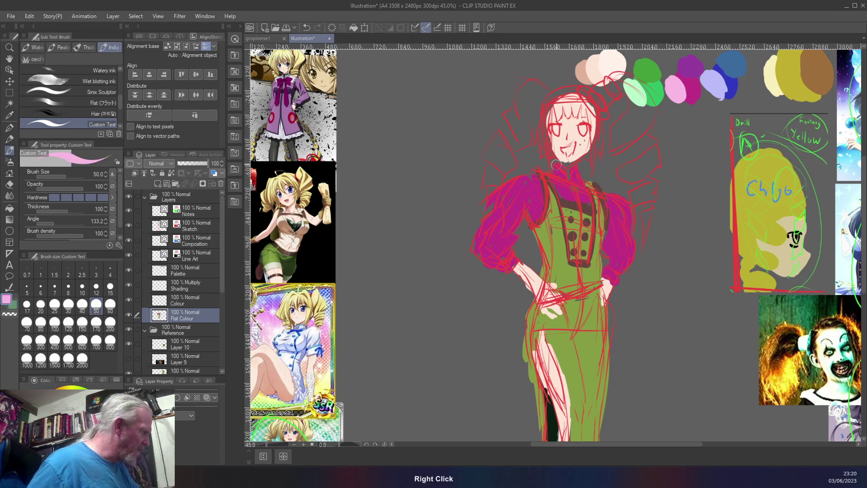
pyautogui.moveTo(567, 183)
pyautogui.mouseDown()
pyautogui.moveTo(558, 168)
pyautogui.moveTo(571, 191)
pyautogui.moveTo(577, 165)
pyautogui.moveTo(577, 201)
pyautogui.mouseUp()
pyautogui.moveTo(517, 268)
pyautogui.mouseDown()
pyautogui.moveTo(508, 268)
pyautogui.moveTo(513, 259)
pyautogui.mouseUp()
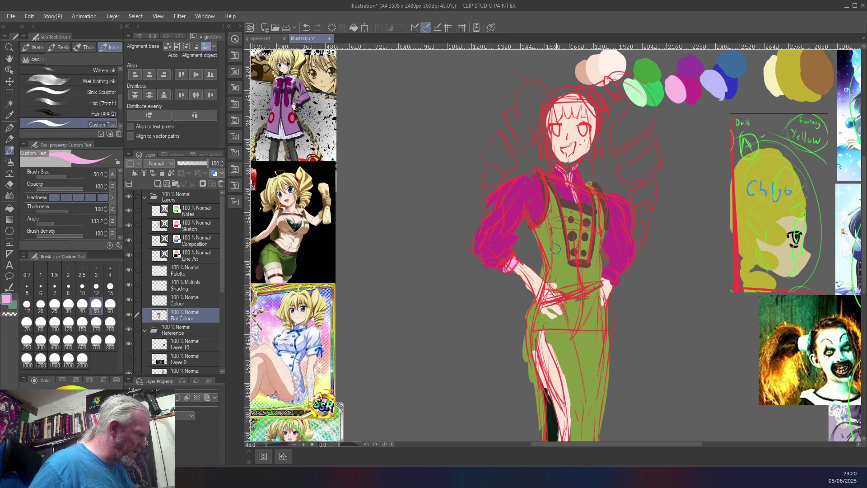
pyautogui.moveTo(614, 282); pyautogui.dragTo(606, 271)
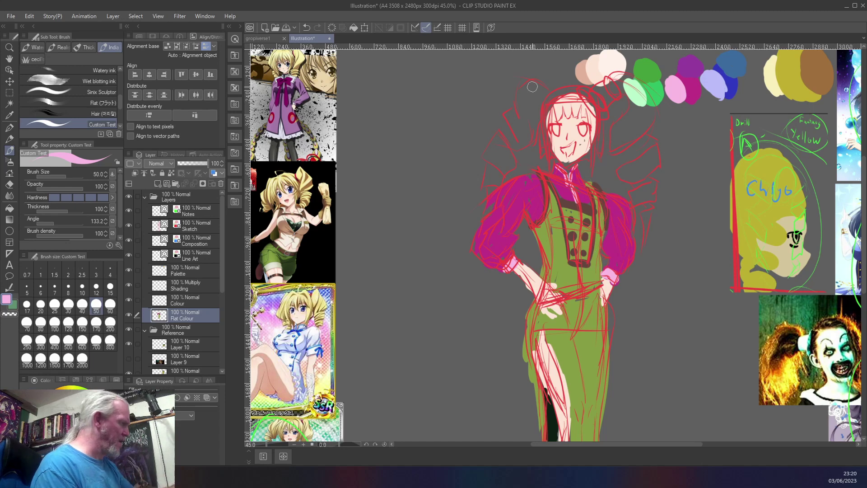
pyautogui.moveTo(583, 94)
pyautogui.mouseDown()
pyautogui.moveTo(575, 113)
pyautogui.moveTo(572, 104)
pyautogui.mouseUp()
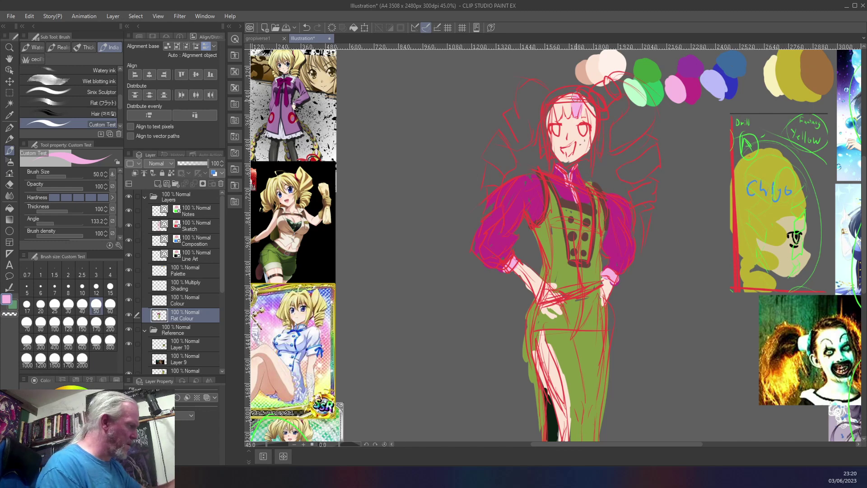
# Sample the mustard yellow palette swatch and paint the fringe, the hair framing the face and both drill-curl ponytails with it.
pyautogui.rightClick(790, 79)
pyautogui.moveTo(575, 110)
pyautogui.mouseDown()
pyautogui.moveTo(561, 88)
pyautogui.moveTo(559, 112)
pyautogui.moveTo(547, 107)
pyautogui.moveTo(551, 100)
pyautogui.moveTo(548, 154)
pyautogui.mouseUp()
pyautogui.moveTo(588, 107)
pyautogui.mouseDown()
pyautogui.moveTo(593, 169)
pyautogui.moveTo(590, 93)
pyautogui.moveTo(591, 134)
pyautogui.moveTo(575, 90)
pyautogui.moveTo(589, 100)
pyautogui.moveTo(582, 109)
pyautogui.moveTo(591, 98)
pyautogui.moveTo(529, 88)
pyautogui.moveTo(519, 105)
pyautogui.moveTo(527, 125)
pyautogui.moveTo(538, 110)
pyautogui.moveTo(535, 125)
pyautogui.moveTo(529, 95)
pyautogui.moveTo(527, 115)
pyautogui.moveTo(510, 110)
pyautogui.moveTo(523, 143)
pyautogui.moveTo(506, 107)
pyautogui.moveTo(513, 145)
pyautogui.moveTo(499, 147)
pyautogui.moveTo(514, 147)
pyautogui.moveTo(501, 143)
pyautogui.moveTo(505, 166)
pyautogui.moveTo(493, 156)
pyautogui.moveTo(507, 156)
pyautogui.moveTo(488, 154)
pyautogui.moveTo(497, 167)
pyautogui.moveTo(483, 171)
pyautogui.moveTo(499, 180)
pyautogui.moveTo(483, 195)
pyautogui.moveTo(480, 176)
pyautogui.mouseUp()
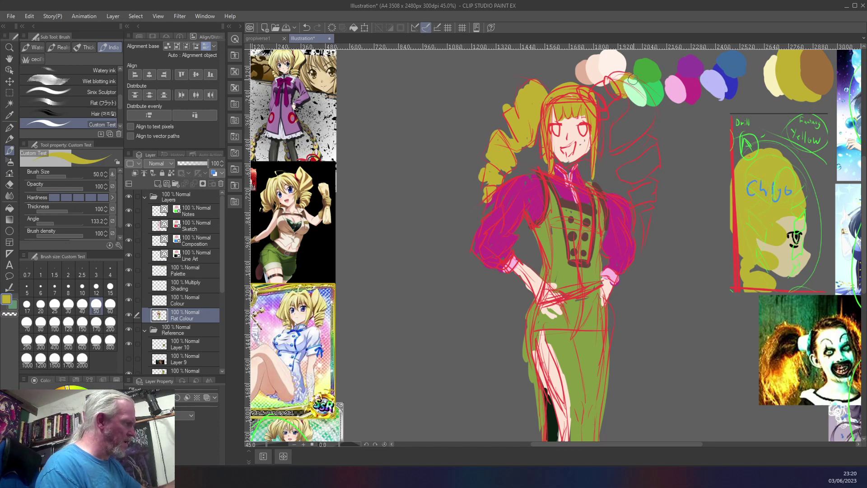
pyautogui.moveTo(649, 109)
pyautogui.mouseDown()
pyautogui.moveTo(628, 132)
pyautogui.moveTo(645, 115)
pyautogui.moveTo(631, 143)
pyautogui.moveTo(613, 143)
pyautogui.moveTo(641, 99)
pyautogui.moveTo(622, 136)
pyautogui.moveTo(644, 127)
pyautogui.moveTo(633, 87)
pyautogui.moveTo(650, 106)
pyautogui.moveTo(634, 78)
pyautogui.moveTo(642, 155)
pyautogui.moveTo(633, 166)
pyautogui.moveTo(643, 159)
pyautogui.moveTo(631, 174)
pyautogui.moveTo(654, 166)
pyautogui.moveTo(619, 175)
pyautogui.moveTo(646, 166)
pyautogui.moveTo(645, 138)
pyautogui.moveTo(632, 193)
pyautogui.moveTo(650, 184)
pyautogui.moveTo(654, 199)
pyautogui.moveTo(642, 188)
pyautogui.moveTo(631, 197)
pyautogui.moveTo(643, 199)
pyautogui.moveTo(646, 229)
pyautogui.moveTo(649, 210)
pyautogui.mouseUp()
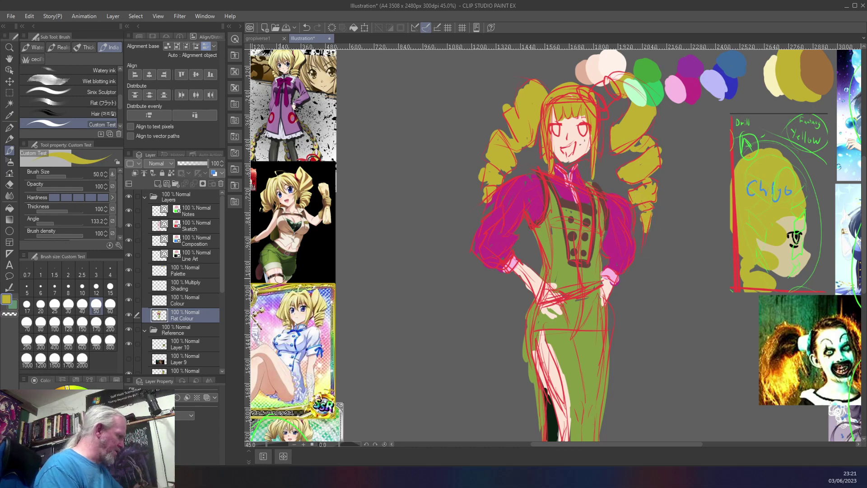
# Paint the hair bow dark green sampled from the black-background reference, and temporarily hide the Palette layer to finish the ponytail's top in mustard yellow.
pyautogui.rightClick(287, 264)
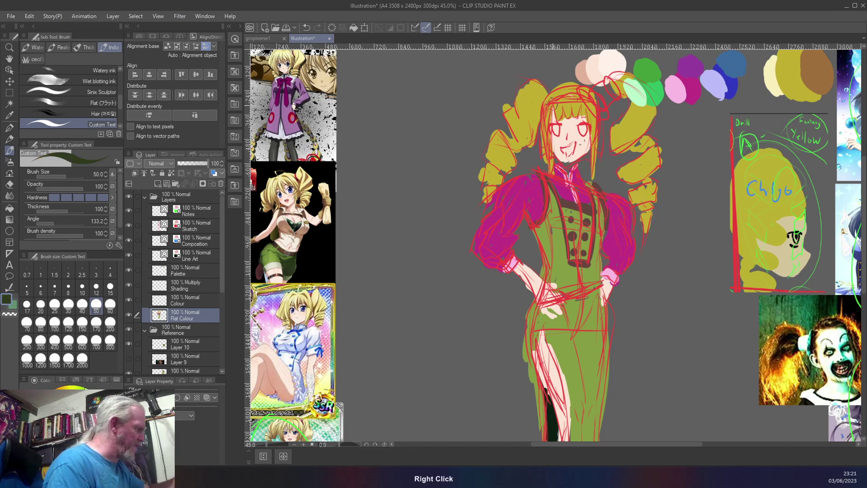
pyautogui.moveTo(587, 90)
pyautogui.mouseDown()
pyautogui.moveTo(602, 113)
pyautogui.moveTo(587, 85)
pyautogui.moveTo(603, 105)
pyautogui.moveTo(606, 93)
pyautogui.moveTo(616, 94)
pyautogui.moveTo(608, 82)
pyautogui.moveTo(595, 89)
pyautogui.mouseUp()
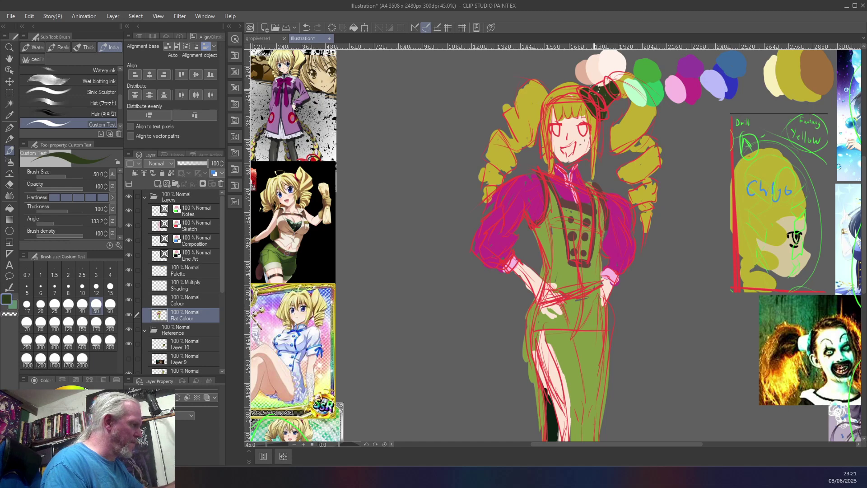
pyautogui.rightClick(636, 121)
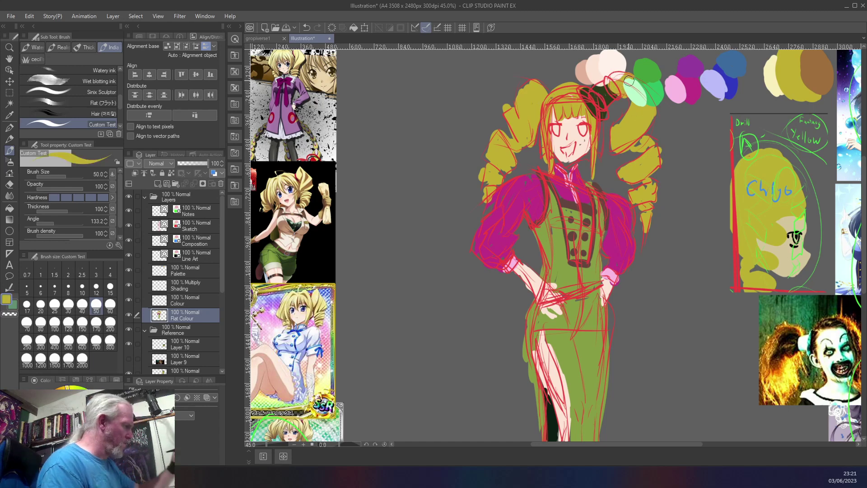
pyautogui.click(130, 270)
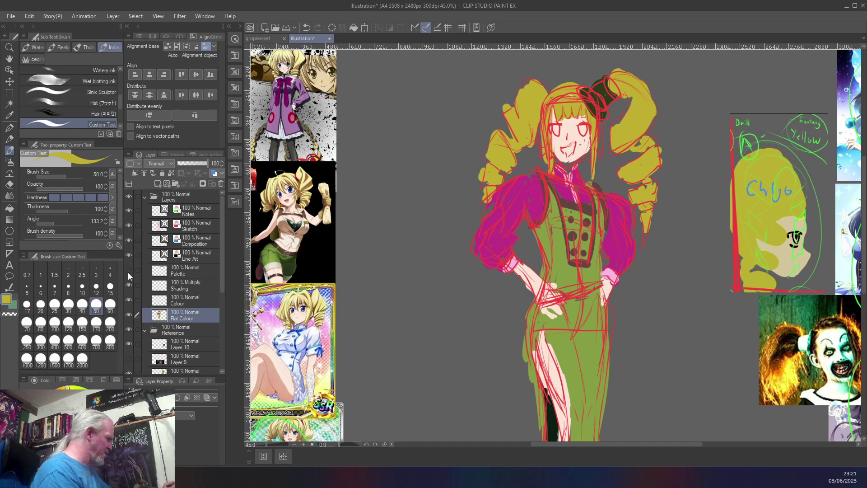
pyautogui.click(129, 270)
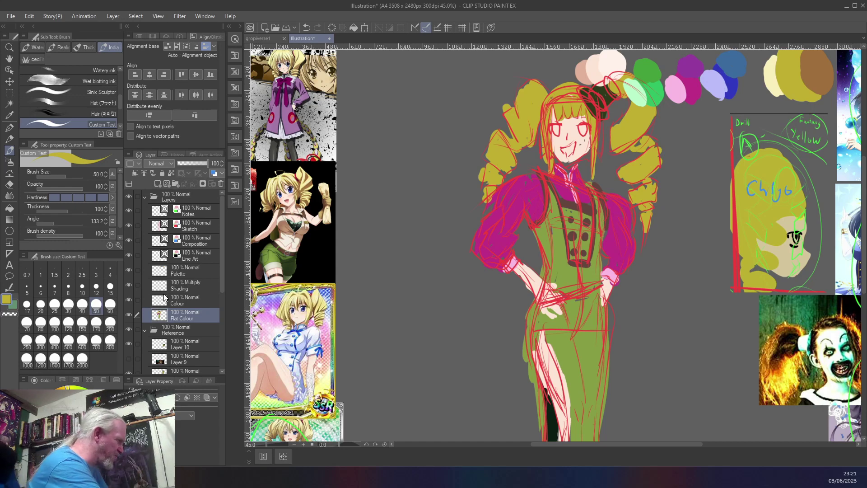
pyautogui.rightClick(291, 255)
pyautogui.moveTo(548, 178)
pyautogui.mouseDown()
pyautogui.moveTo(567, 223)
pyautogui.moveTo(563, 216)
pyautogui.mouseUp()
pyautogui.hotkey('ctrl', 'z')
pyautogui.hotkey('ctrl', 'z')
pyautogui.hotkey('ctrl', 'z')
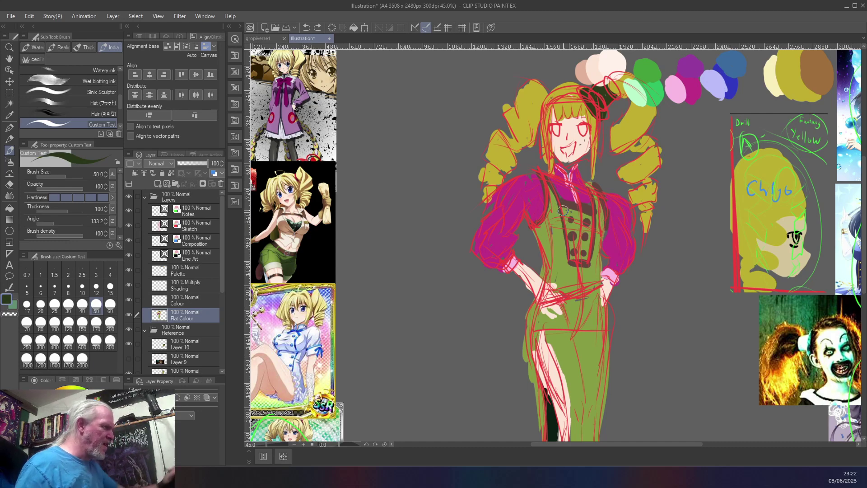
pyautogui.moveTo(546, 180)
pyautogui.mouseDown()
pyautogui.moveTo(568, 257)
pyautogui.moveTo(586, 265)
pyautogui.moveTo(591, 188)
pyautogui.moveTo(593, 232)
pyautogui.moveTo(581, 180)
pyautogui.mouseUp()
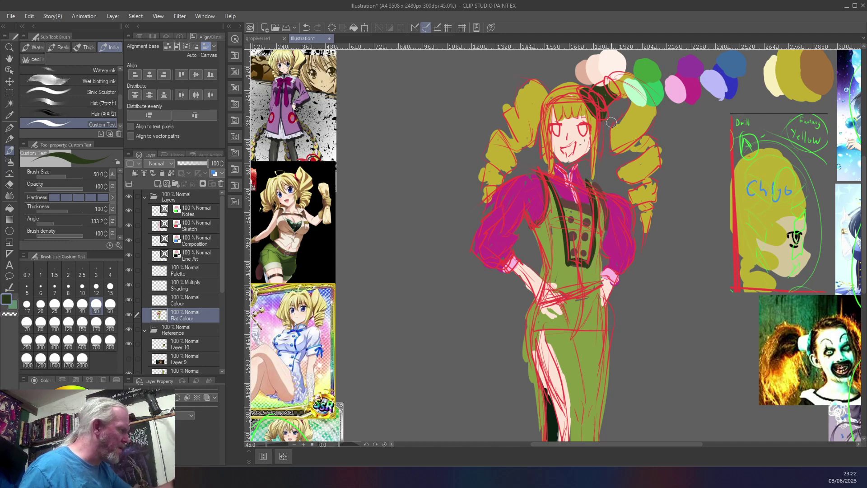
pyautogui.hotkey('ctrl', 'z')
pyautogui.hotkey('ctrl', 'z')
pyautogui.hotkey('ctrl', 'z')
pyautogui.hotkey('ctrl', 'z')
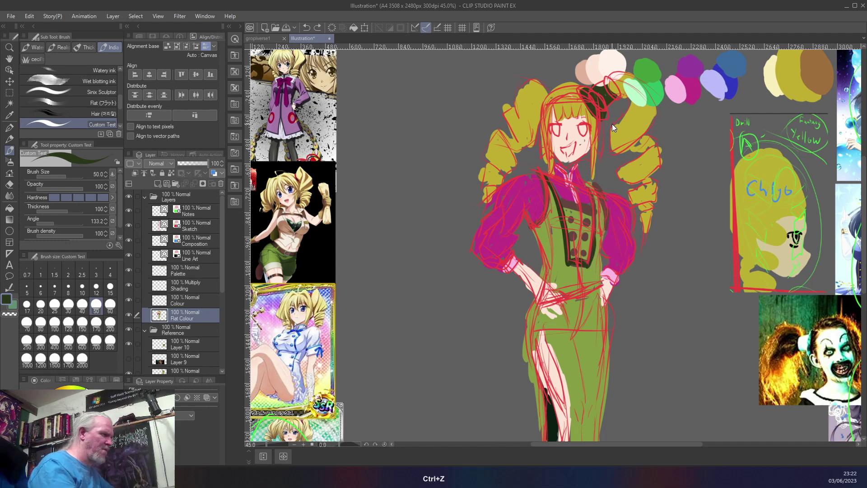
pyautogui.hotkey('ctrl', 'z')
pyautogui.hotkey('ctrl', 'z')
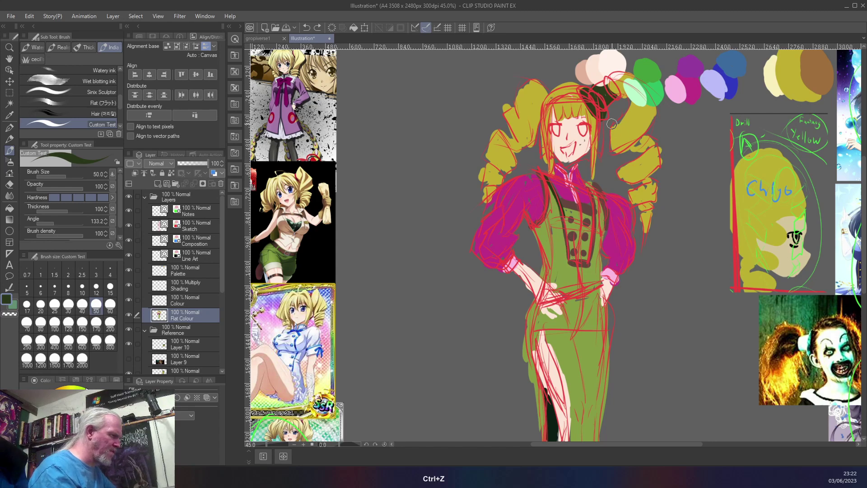
# Sample the bright green palette swatch and paint trim along the straps, neckline, front panel, armholes, bodice side and skirt slit.
pyautogui.rightClick(649, 90)
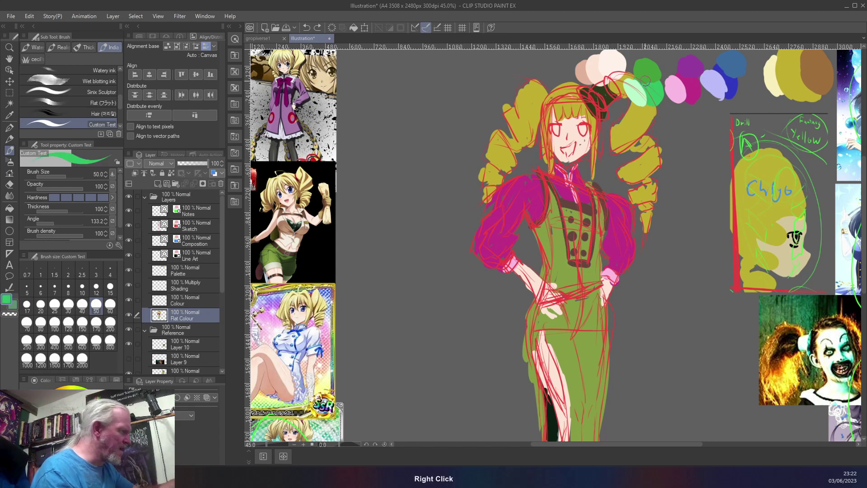
pyautogui.moveTo(544, 175)
pyautogui.mouseDown()
pyautogui.moveTo(570, 266)
pyautogui.moveTo(584, 266)
pyautogui.moveTo(594, 214)
pyautogui.moveTo(587, 177)
pyautogui.mouseUp()
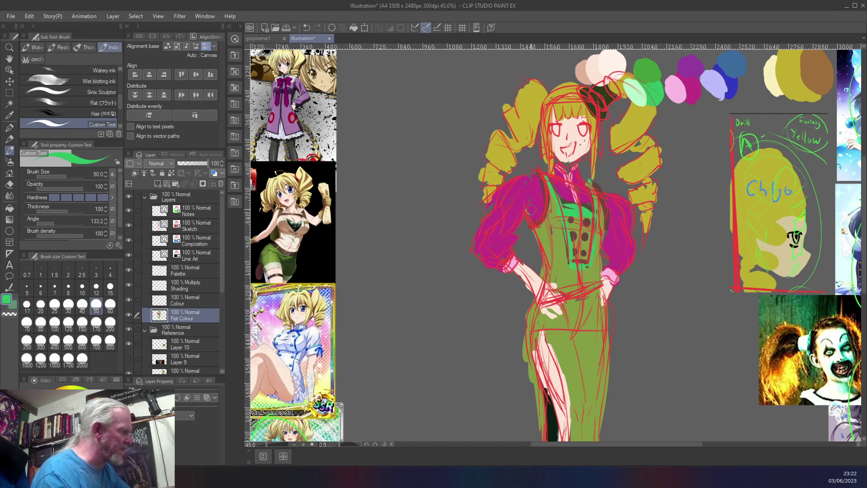
pyautogui.moveTo(534, 173)
pyautogui.mouseDown()
pyautogui.moveTo(545, 205)
pyautogui.moveTo(544, 229)
pyautogui.mouseUp()
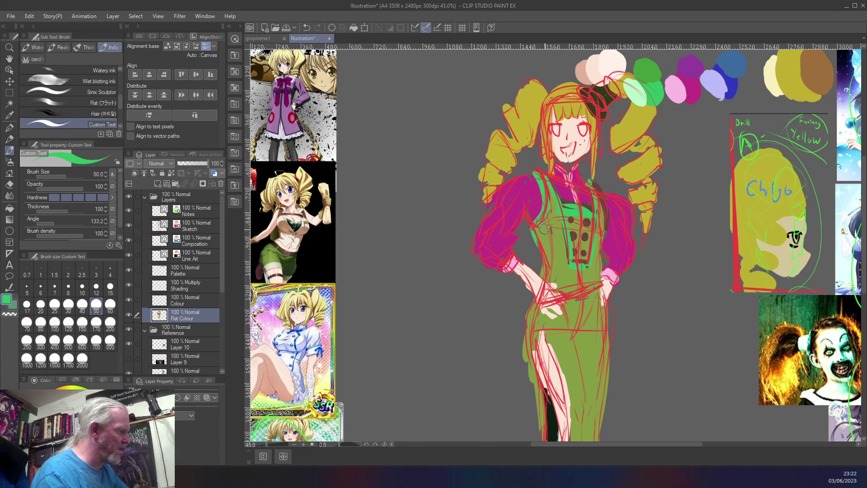
pyautogui.moveTo(592, 185); pyautogui.dragTo(605, 222)
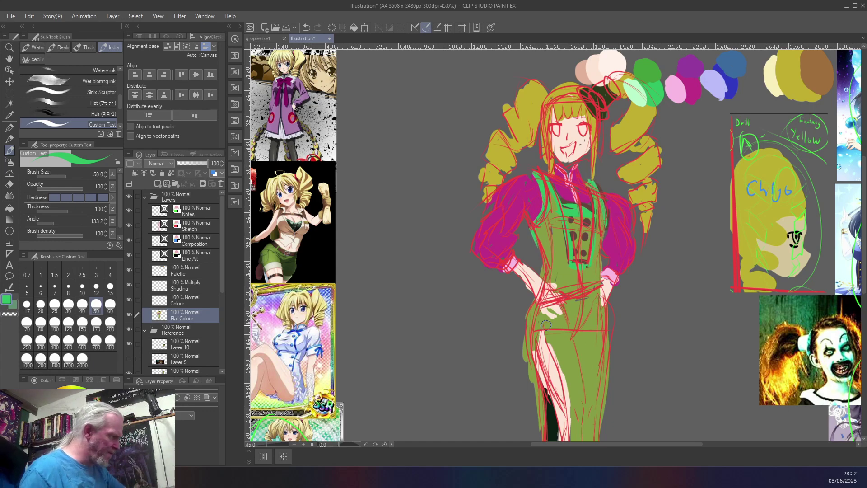
pyautogui.moveTo(545, 325)
pyautogui.mouseDown()
pyautogui.moveTo(568, 377)
pyautogui.moveTo(573, 436)
pyautogui.mouseUp()
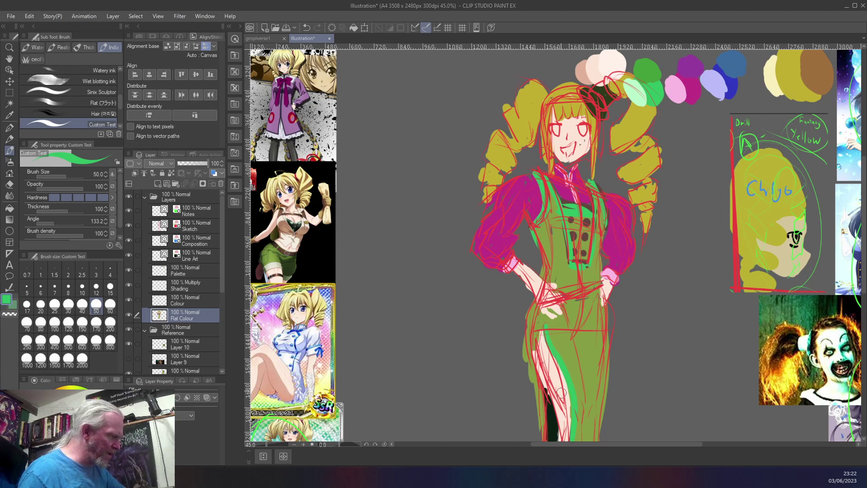
pyautogui.moveTo(545, 325)
pyautogui.mouseDown()
pyautogui.moveTo(536, 371)
pyautogui.moveTo(545, 438)
pyautogui.mouseUp()
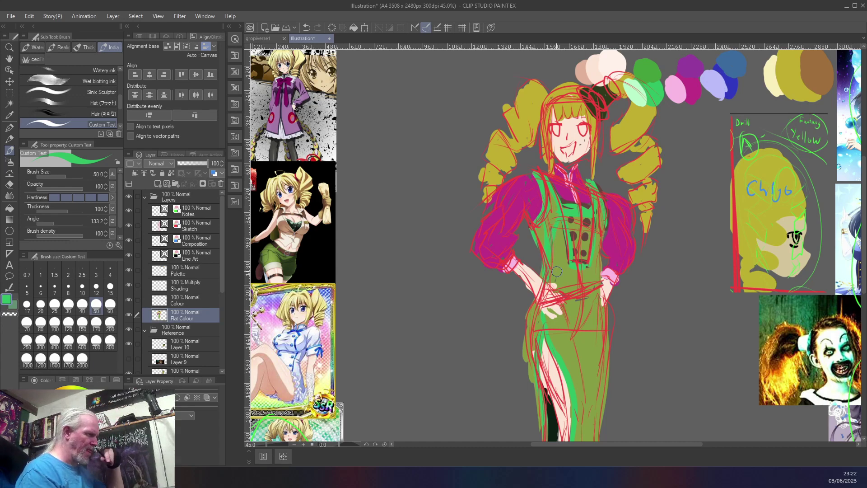
# Cover the brown buttons and panel trim with the dress's olive green, and dot small bright green buttons along the bodice's side trim.
pyautogui.rightClick(560, 249)
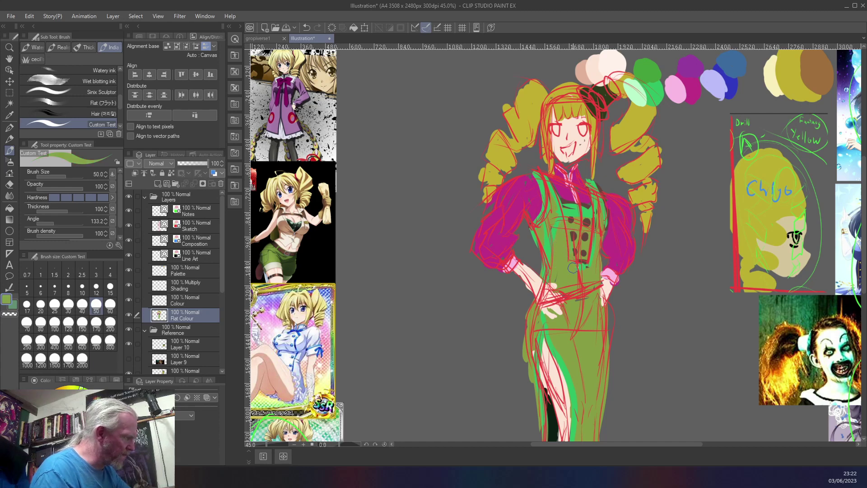
pyautogui.moveTo(584, 248)
pyautogui.mouseDown()
pyautogui.moveTo(572, 234)
pyautogui.moveTo(587, 221)
pyautogui.moveTo(569, 220)
pyautogui.mouseUp()
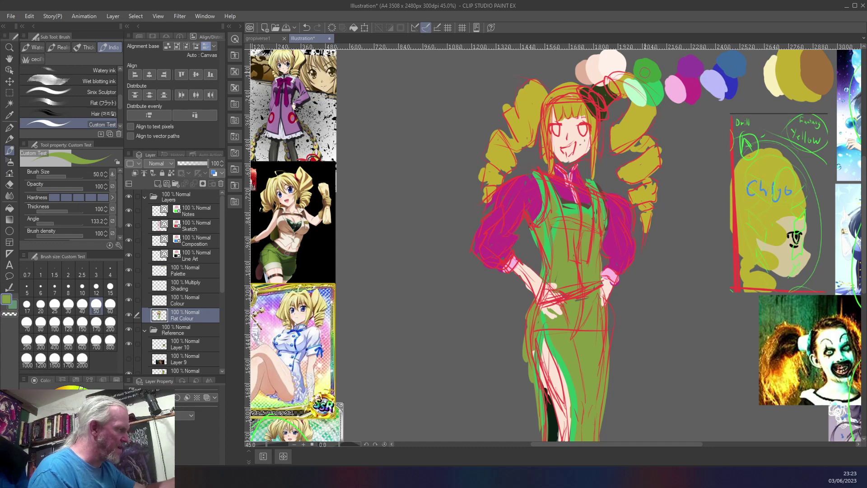
pyautogui.rightClick(652, 88)
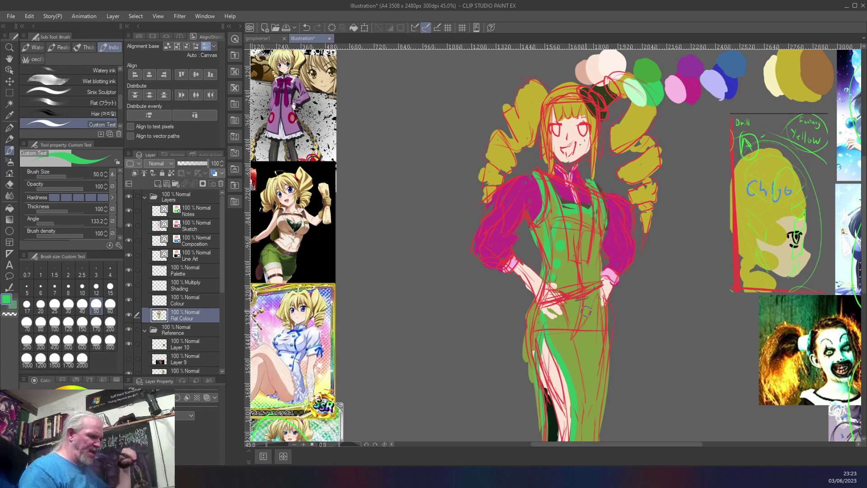
pyautogui.hotkey('ctrl', 'z')
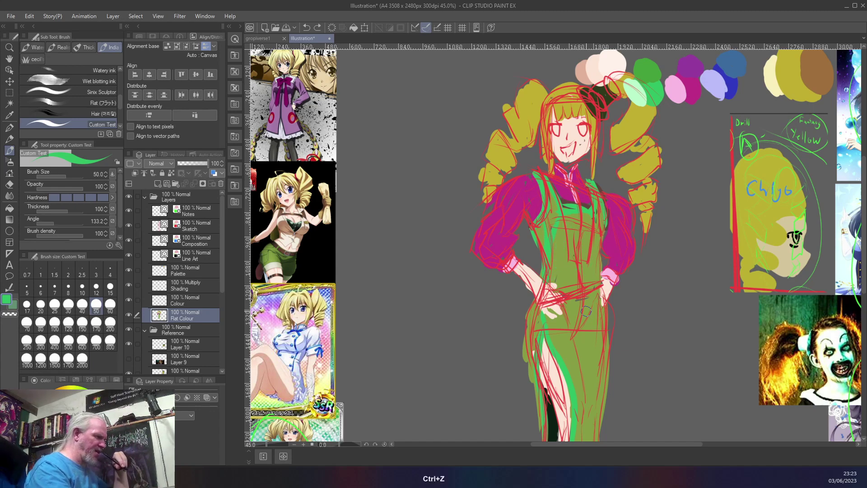
pyautogui.moveTo(568, 220); pyautogui.dragTo(559, 230)
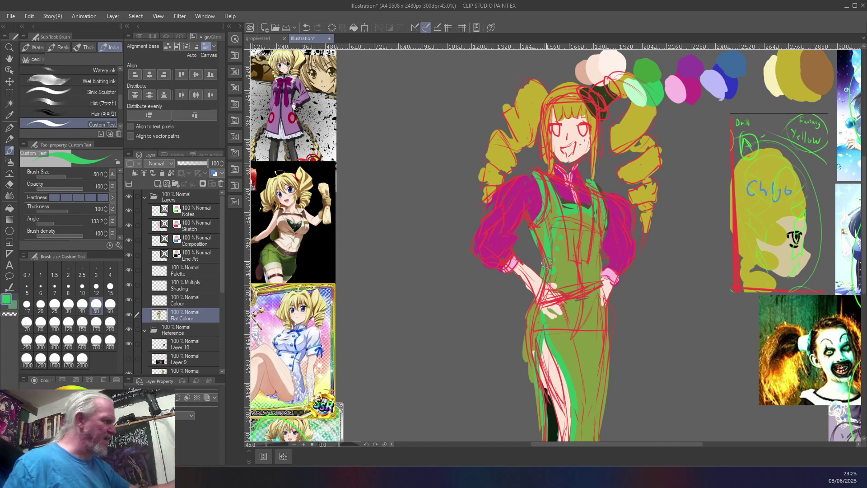
pyautogui.rightClick(569, 186)
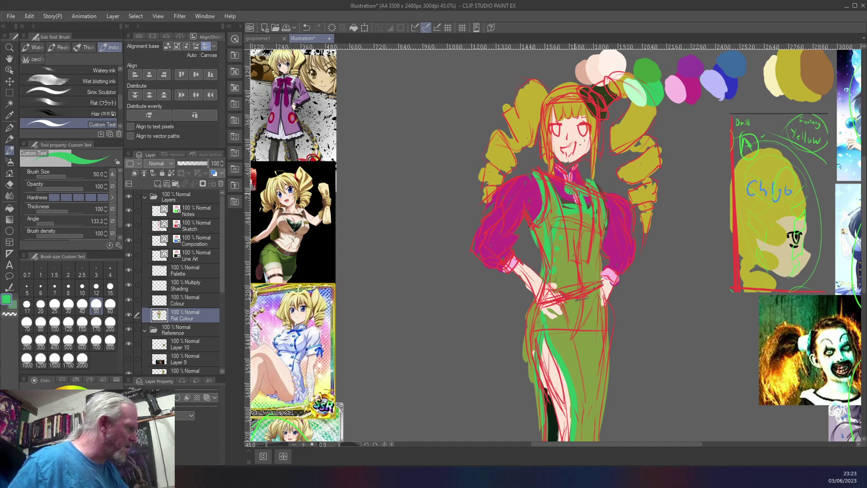
pyautogui.hotkey('ctrl', 'z')
pyautogui.moveTo(576, 202); pyautogui.dragTo(570, 178)
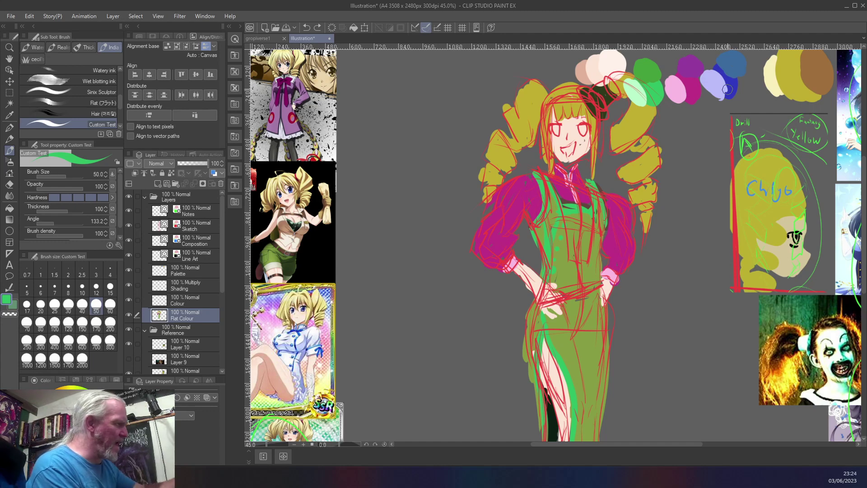
pyautogui.rightClick(723, 83)
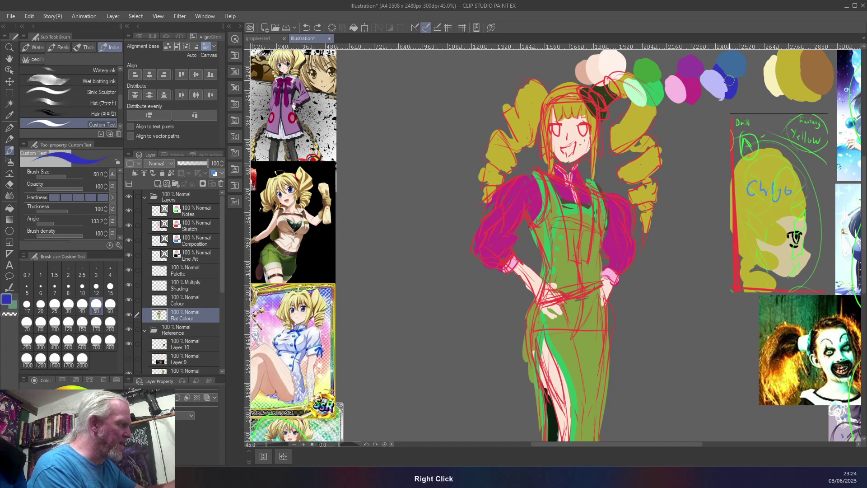
pyautogui.moveTo(569, 186); pyautogui.dragTo(585, 194)
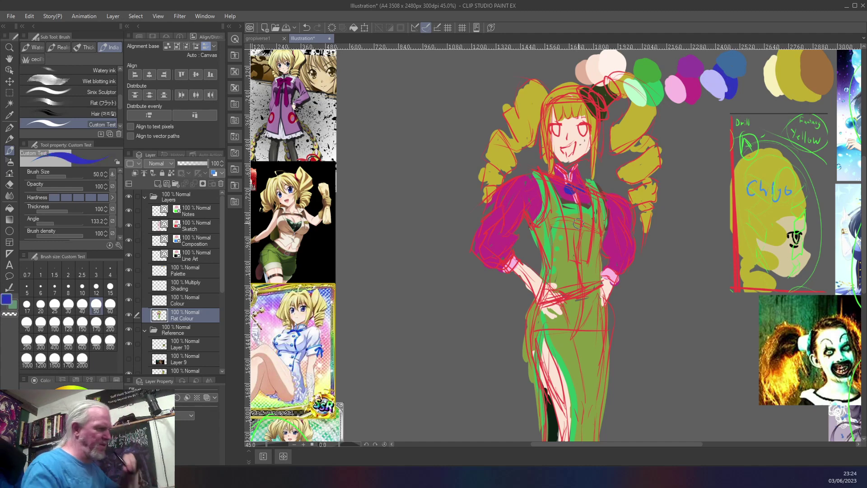
pyautogui.hotkey('ctrl', 'z')
pyautogui.hotkey('ctrl', 'z')
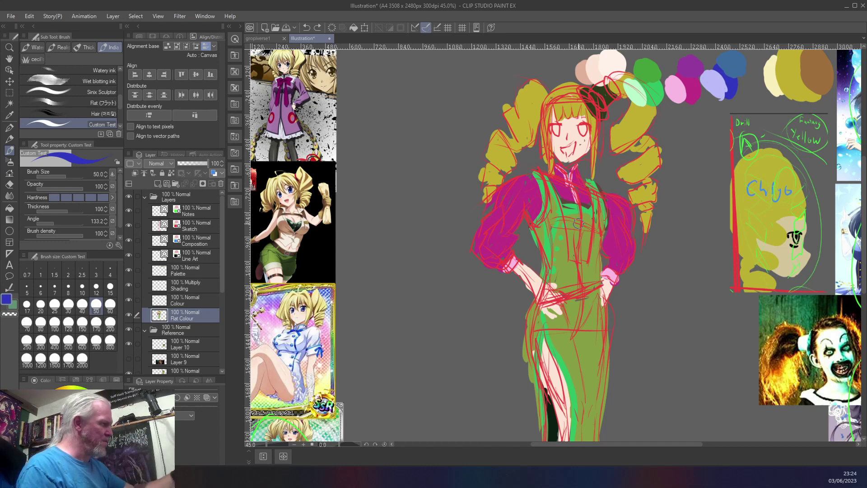
# Sample the medium green palette swatch and paint accents at the neckline, on the armhole trim and along the outer edge of the skirt's back flap.
pyautogui.rightClick(578, 222)
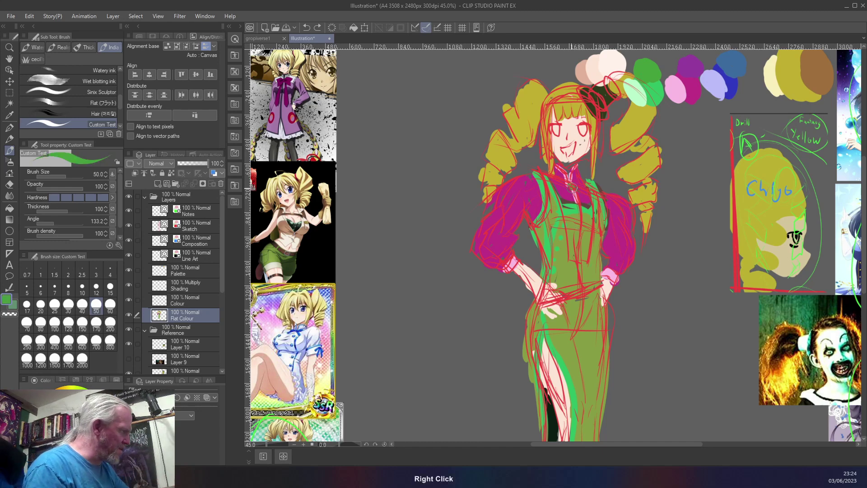
pyautogui.moveTo(568, 186)
pyautogui.mouseDown()
pyautogui.moveTo(582, 211)
pyautogui.moveTo(563, 192)
pyautogui.moveTo(560, 210)
pyautogui.mouseUp()
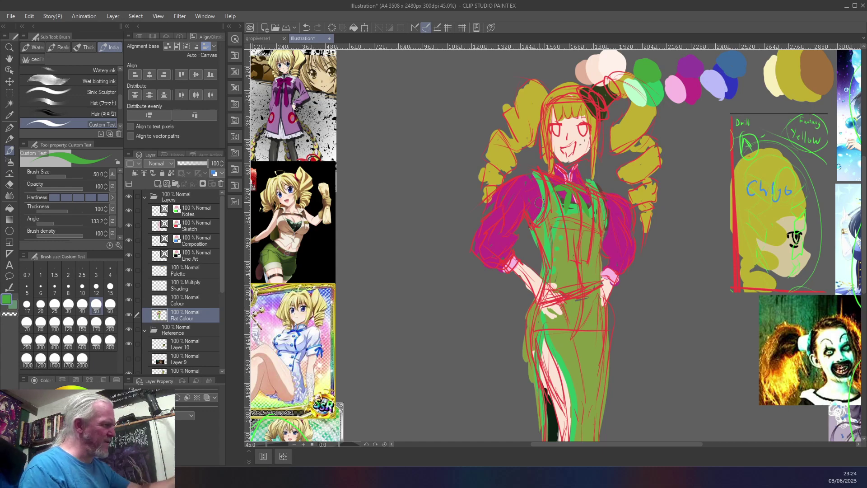
pyautogui.rightClick(642, 69)
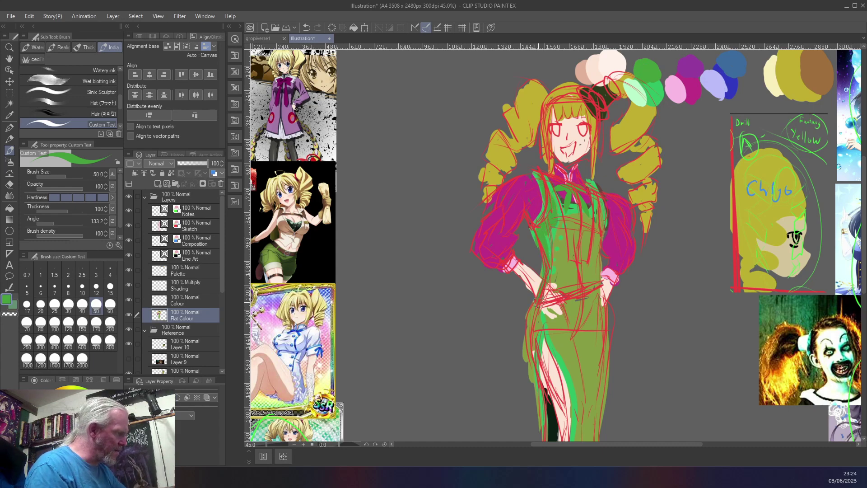
pyautogui.moveTo(531, 323)
pyautogui.mouseDown()
pyautogui.moveTo(545, 437)
pyautogui.moveTo(531, 377)
pyautogui.mouseUp()
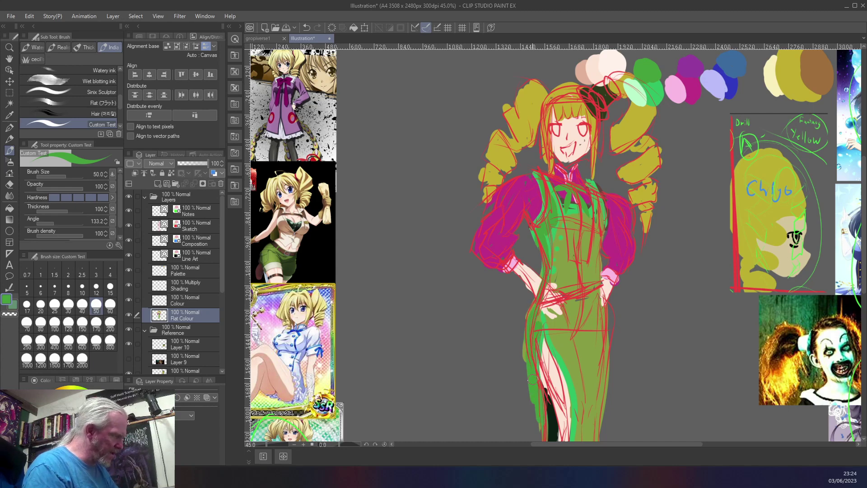
# Repaint the olive dress in the medium green palette colour and dot bright green buttons along the bodice's side trim.
pyautogui.moveTo(531, 327)
pyautogui.mouseDown()
pyautogui.moveTo(552, 323)
pyautogui.moveTo(571, 371)
pyautogui.moveTo(577, 437)
pyautogui.moveTo(578, 395)
pyautogui.moveTo(585, 438)
pyautogui.moveTo(597, 398)
pyautogui.moveTo(595, 435)
pyautogui.moveTo(605, 365)
pyautogui.moveTo(598, 307)
pyautogui.moveTo(587, 436)
pyautogui.moveTo(592, 350)
pyautogui.moveTo(561, 341)
pyautogui.moveTo(558, 327)
pyautogui.moveTo(567, 329)
pyautogui.moveTo(571, 305)
pyautogui.moveTo(584, 321)
pyautogui.moveTo(590, 300)
pyautogui.moveTo(594, 308)
pyautogui.moveTo(600, 204)
pyautogui.moveTo(599, 218)
pyautogui.moveTo(582, 170)
pyautogui.moveTo(566, 171)
pyautogui.moveTo(584, 259)
pyautogui.moveTo(587, 228)
pyautogui.moveTo(563, 216)
pyautogui.moveTo(589, 217)
pyautogui.moveTo(583, 307)
pyautogui.moveTo(554, 279)
pyautogui.moveTo(551, 230)
pyautogui.moveTo(552, 243)
pyautogui.moveTo(565, 230)
pyautogui.moveTo(582, 231)
pyautogui.moveTo(572, 249)
pyautogui.mouseUp()
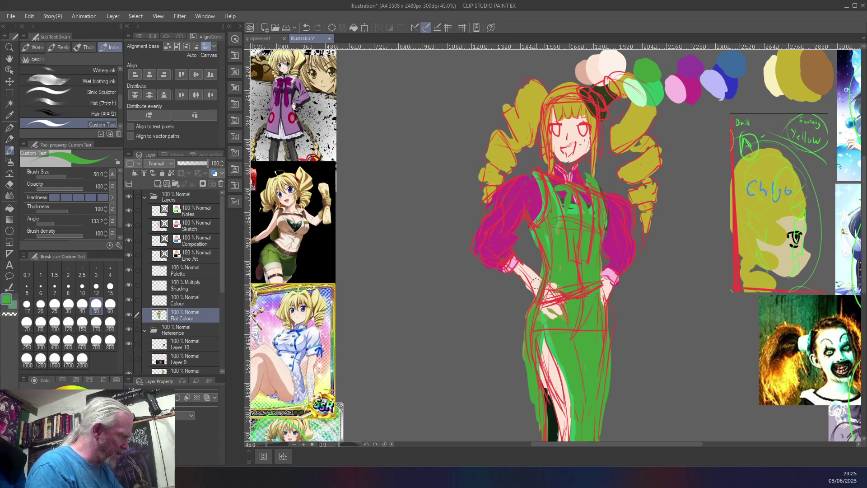
pyautogui.rightClick(537, 285)
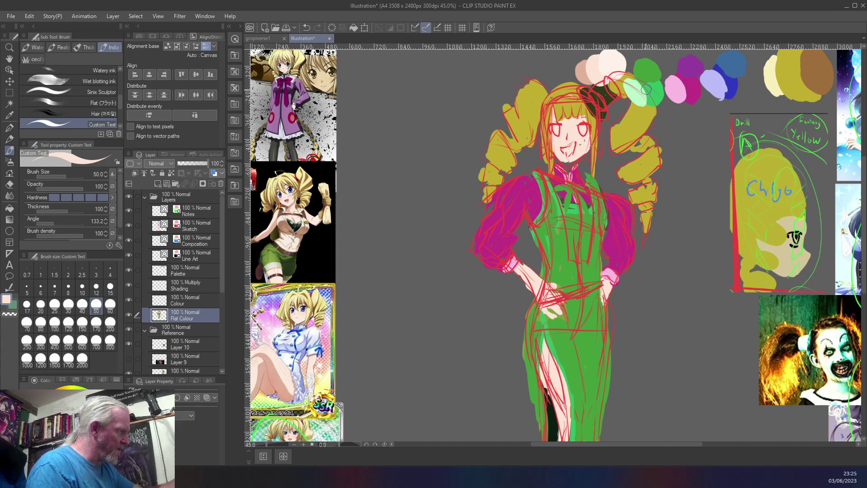
pyautogui.rightClick(648, 87)
pyautogui.moveTo(551, 229); pyautogui.dragTo(544, 280)
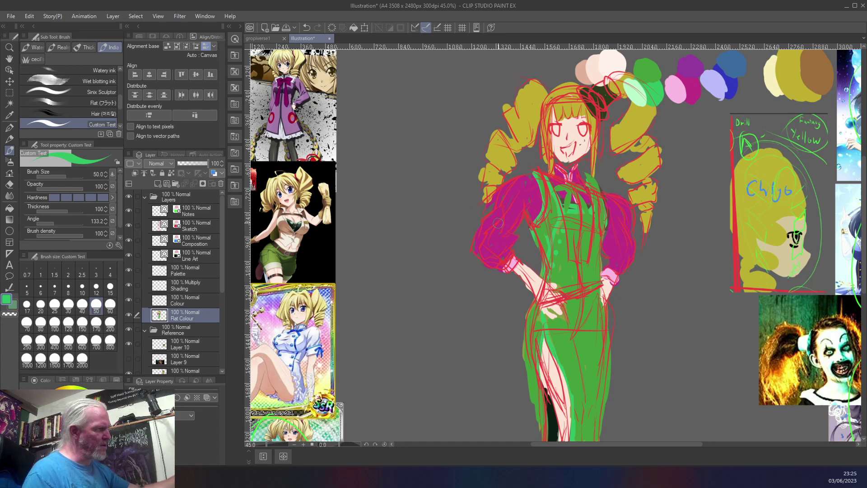
# Sample the pale mint palette swatch and paint trim along the straps, armholes, neckline, bodice side panel and skirt slit.
pyautogui.rightClick(635, 89)
pyautogui.moveTo(535, 174)
pyautogui.mouseDown()
pyautogui.moveTo(540, 213)
pyautogui.moveTo(529, 229)
pyautogui.mouseUp()
pyautogui.moveTo(538, 168)
pyautogui.mouseDown()
pyautogui.moveTo(558, 208)
pyautogui.moveTo(536, 282)
pyautogui.moveTo(545, 334)
pyautogui.moveTo(568, 381)
pyautogui.moveTo(573, 447)
pyautogui.moveTo(571, 439)
pyautogui.mouseUp()
pyautogui.moveTo(541, 334); pyautogui.dragTo(546, 417)
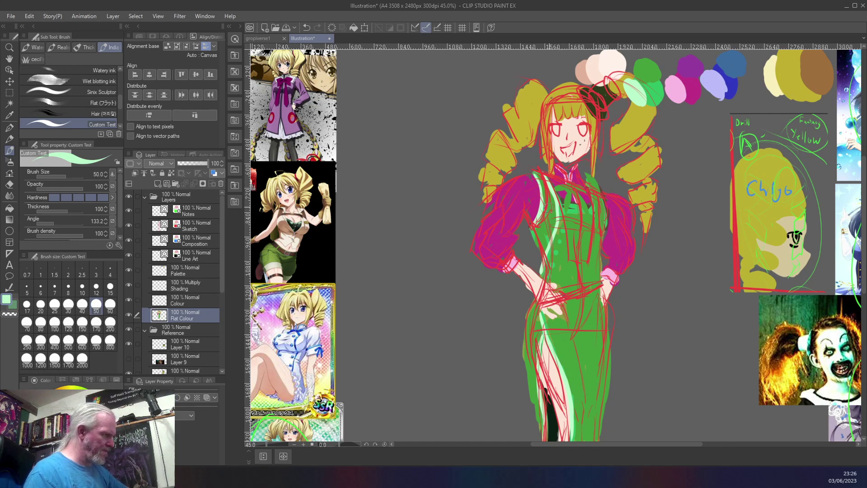
pyautogui.moveTo(592, 210); pyautogui.dragTo(585, 175)
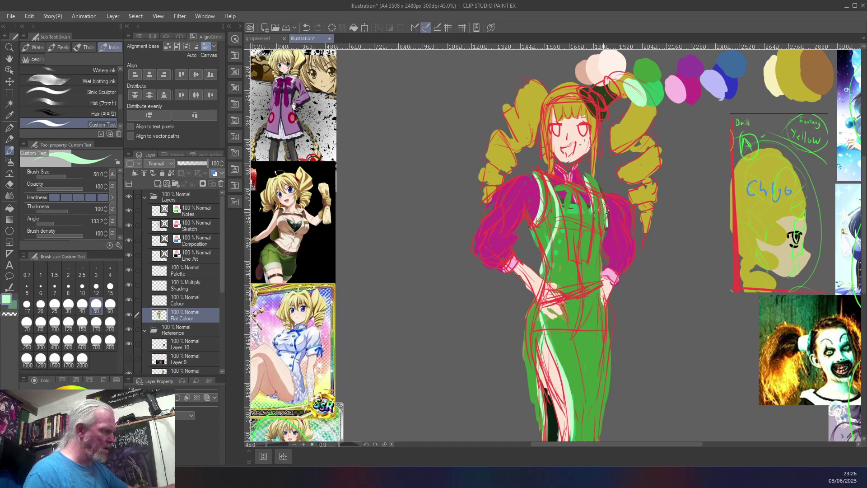
pyautogui.moveTo(588, 211); pyautogui.dragTo(560, 215)
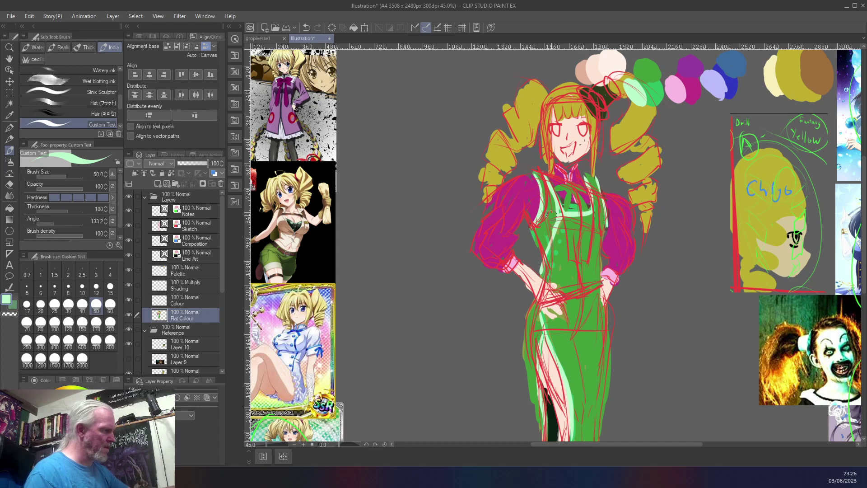
pyautogui.rightClick(547, 213)
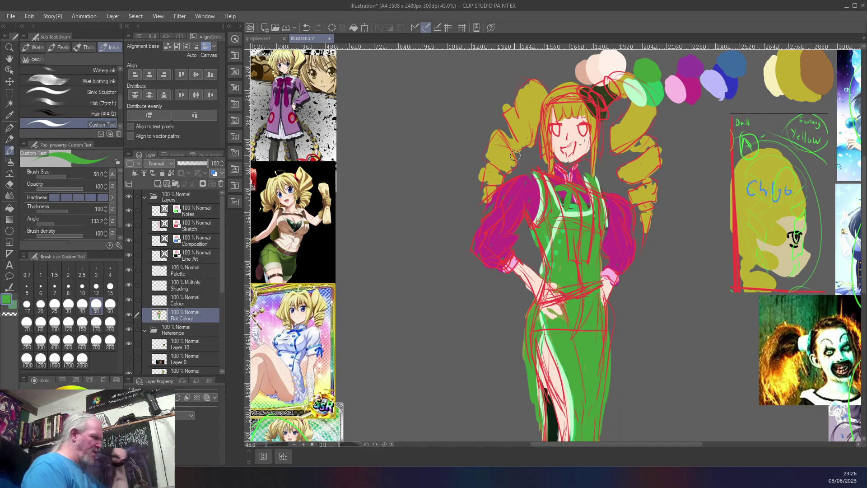
# Hide the Sketch layer and repaint the dark hair bow in the palette's medium green.
pyautogui.click(130, 225)
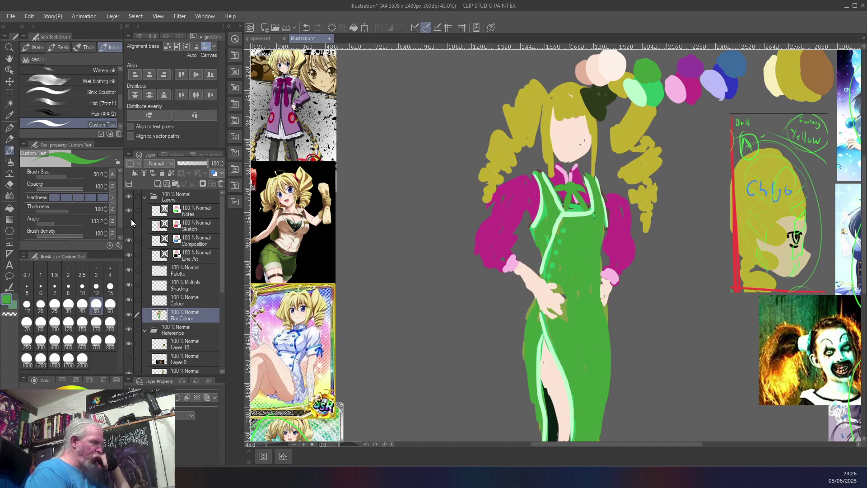
pyautogui.rightClick(584, 90)
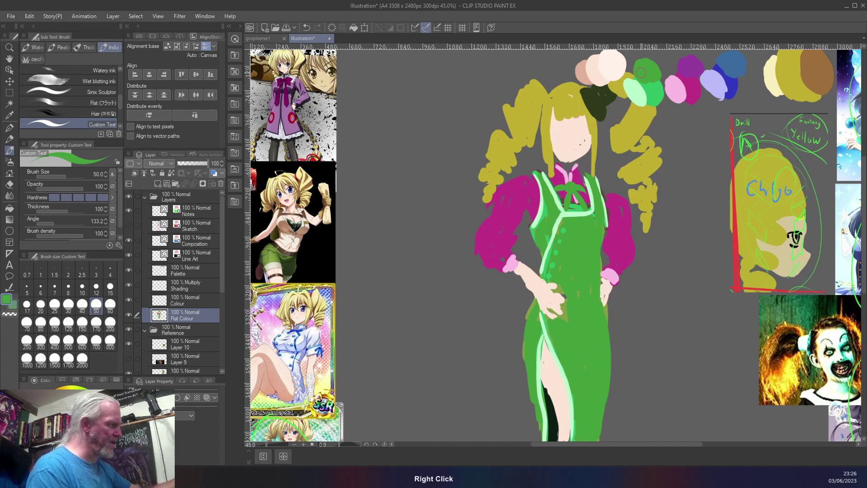
pyautogui.moveTo(583, 88)
pyautogui.mouseDown()
pyautogui.moveTo(599, 115)
pyautogui.moveTo(585, 87)
pyautogui.mouseUp()
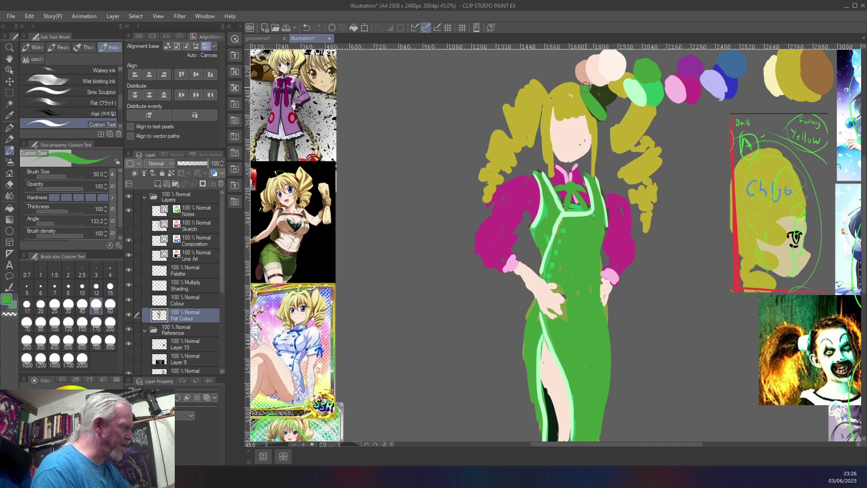
pyautogui.rightClick(648, 91)
pyautogui.moveTo(613, 96)
pyautogui.mouseDown()
pyautogui.moveTo(603, 104)
pyautogui.moveTo(594, 85)
pyautogui.moveTo(604, 79)
pyautogui.moveTo(611, 93)
pyautogui.moveTo(605, 76)
pyautogui.moveTo(598, 87)
pyautogui.mouseUp()
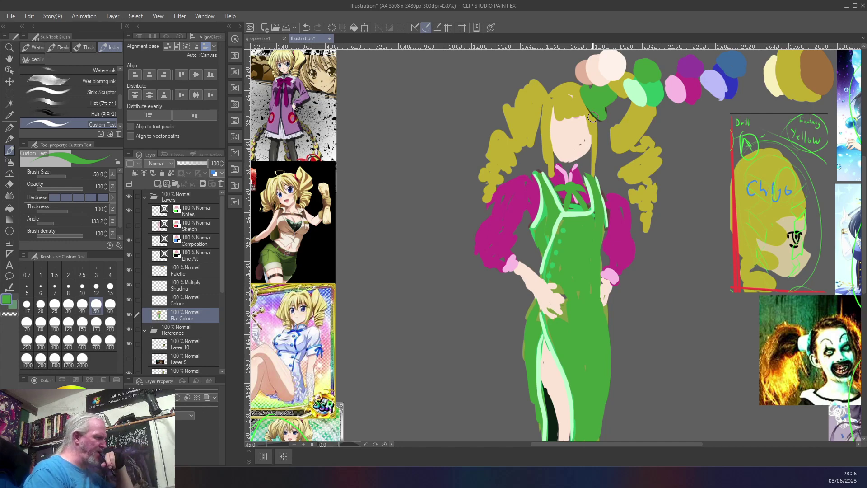
# Cover the skirt's olive hem with the dress's medium green, and paint the front lower leg and foot in skin tone.
pyautogui.hotkey('ctrl', '0')
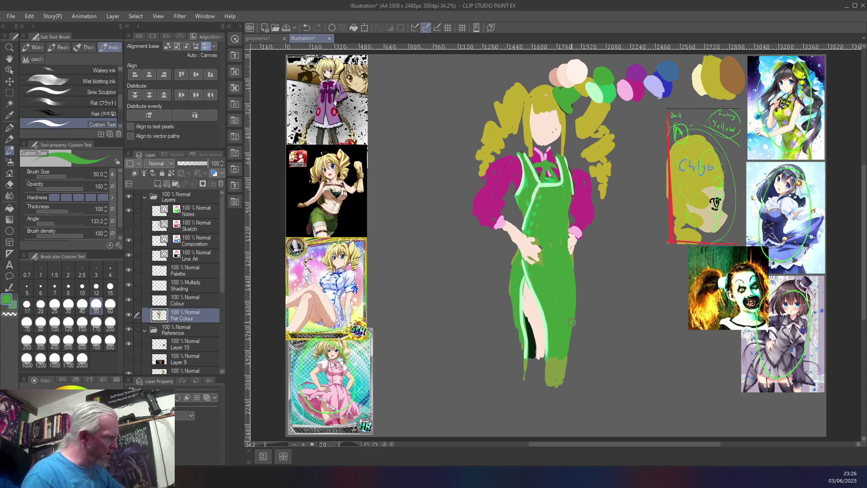
pyautogui.rightClick(558, 314)
pyautogui.moveTo(559, 358)
pyautogui.mouseDown()
pyautogui.moveTo(550, 381)
pyautogui.moveTo(550, 357)
pyautogui.moveTo(548, 377)
pyautogui.moveTo(560, 353)
pyautogui.moveTo(537, 353)
pyautogui.moveTo(540, 342)
pyautogui.moveTo(536, 379)
pyautogui.moveTo(543, 368)
pyautogui.moveTo(547, 404)
pyautogui.moveTo(548, 389)
pyautogui.moveTo(546, 399)
pyautogui.moveTo(536, 386)
pyautogui.moveTo(540, 412)
pyautogui.mouseUp()
pyautogui.rightClick(539, 345)
pyautogui.press('c')
# Extend the dark shadow inside the skirt slit down to the hem, and tidy the back flap's green and the slit's mint trim.
pyautogui.rightClick(531, 351)
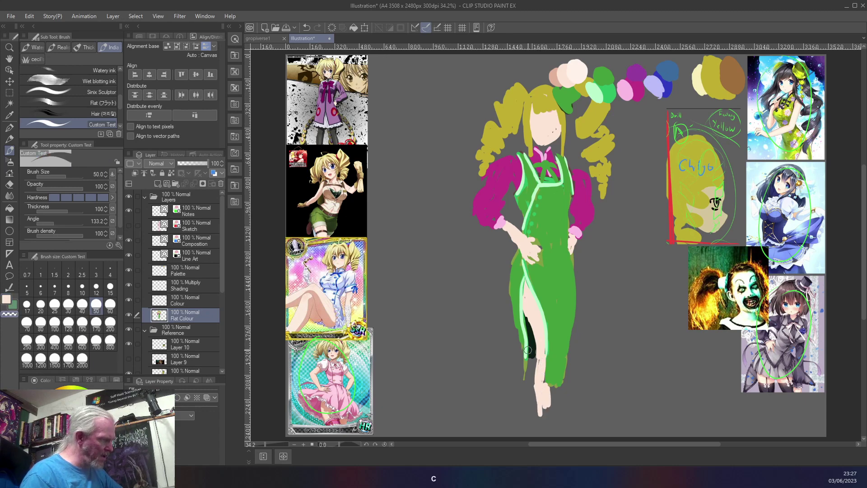
pyautogui.moveTo(530, 349)
pyautogui.mouseDown()
pyautogui.moveTo(528, 383)
pyautogui.moveTo(525, 351)
pyautogui.moveTo(525, 366)
pyautogui.mouseUp()
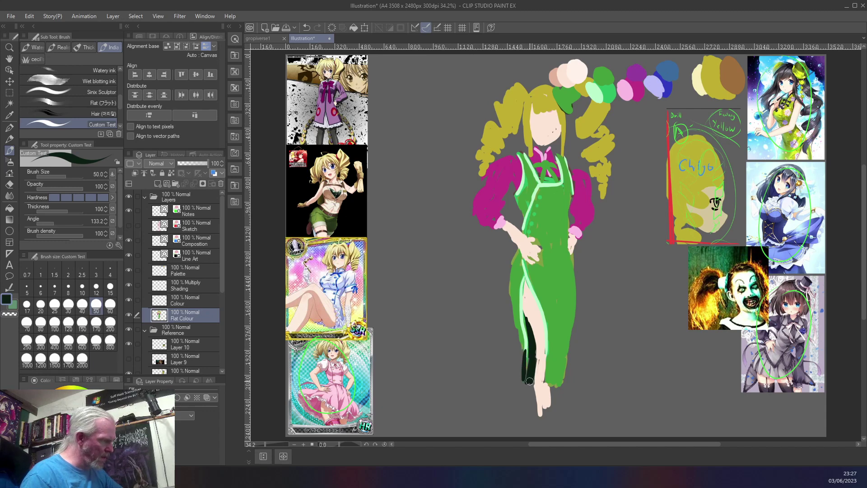
pyautogui.rightClick(524, 364)
pyautogui.moveTo(524, 364)
pyautogui.mouseDown()
pyautogui.moveTo(523, 381)
pyautogui.moveTo(519, 340)
pyautogui.moveTo(521, 371)
pyautogui.mouseUp()
pyautogui.rightClick(518, 326)
pyautogui.moveTo(522, 342); pyautogui.dragTo(512, 298)
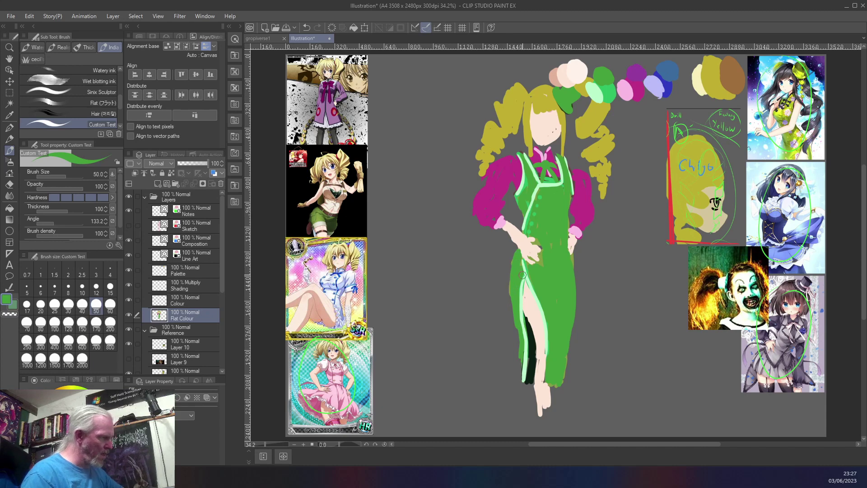
pyautogui.rightClick(522, 254)
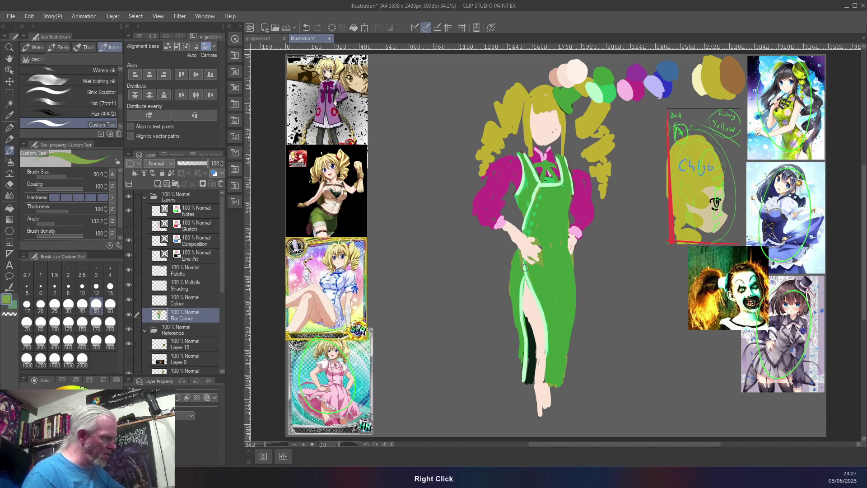
pyautogui.rightClick(524, 270)
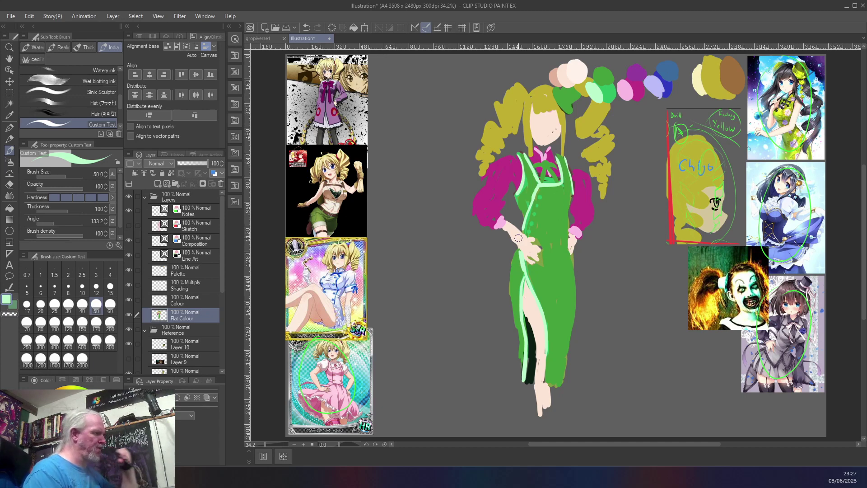
# Try a magenta high-heeled shoe on the front foot, shaping the ankle with the skin tone.
pyautogui.rightClick(637, 89)
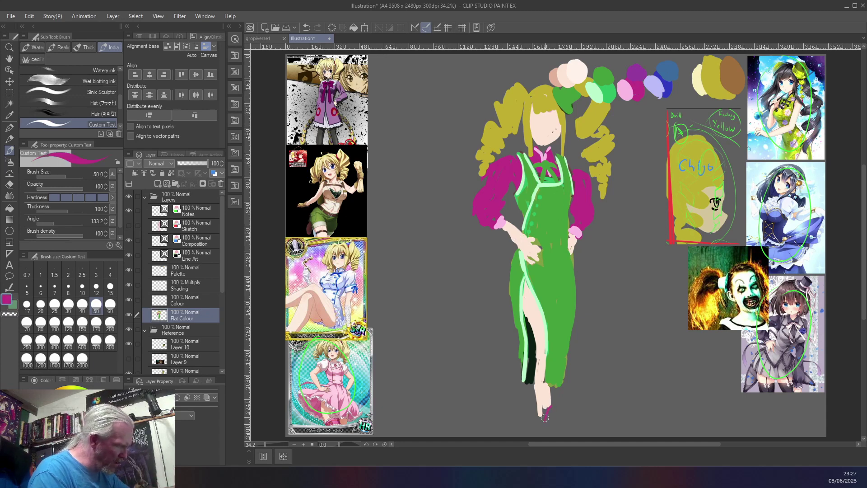
pyautogui.moveTo(539, 431)
pyautogui.mouseDown()
pyautogui.moveTo(534, 418)
pyautogui.moveTo(530, 429)
pyautogui.moveTo(540, 425)
pyautogui.mouseUp()
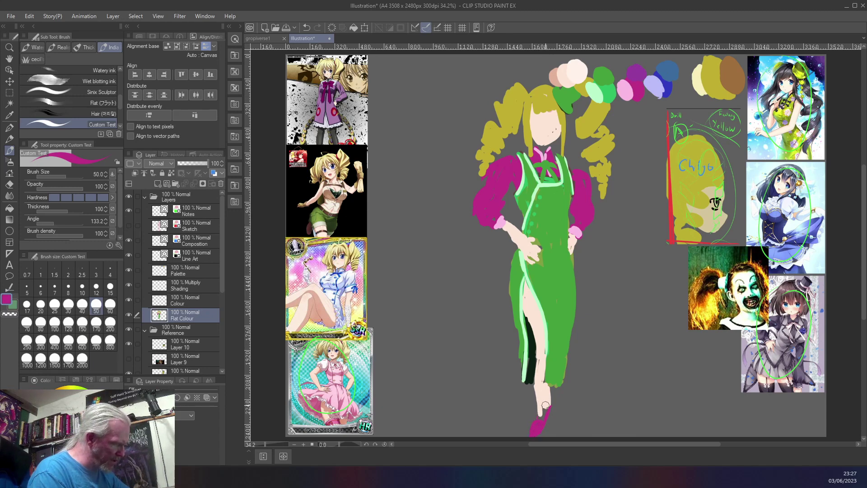
pyautogui.rightClick(538, 409)
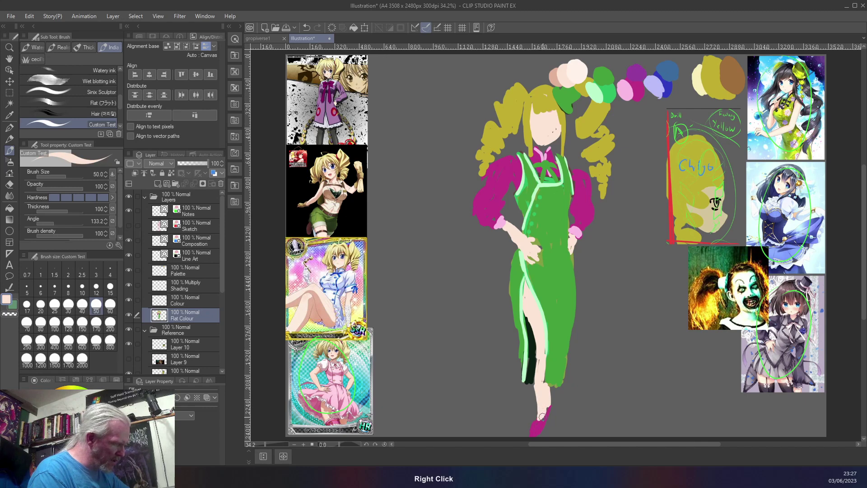
pyautogui.rightClick(532, 422)
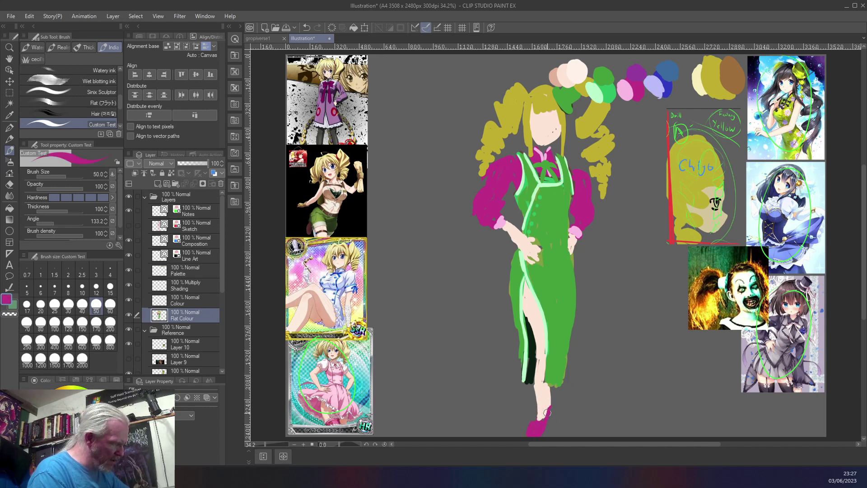
pyautogui.moveTo(551, 415); pyautogui.dragTo(551, 400)
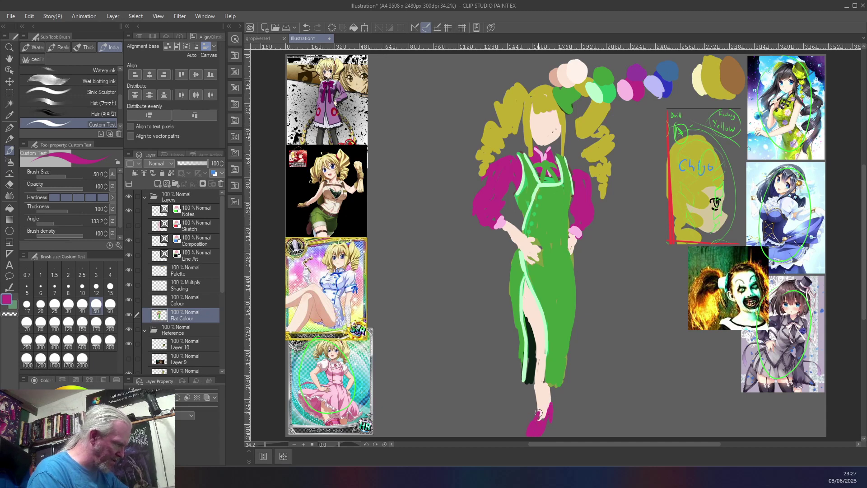
pyautogui.rightClick(541, 401)
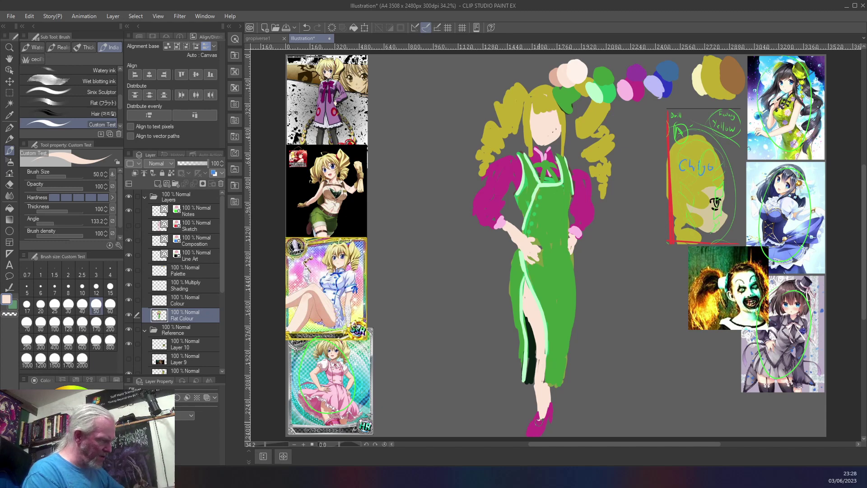
# Erase the shoe, repaint the foot in skin tone and try a magenta heeled shoe pointing the opposite way.
pyautogui.press('c')
pyautogui.moveTo(533, 419)
pyautogui.mouseDown()
pyautogui.moveTo(541, 428)
pyautogui.moveTo(550, 409)
pyautogui.moveTo(531, 427)
pyautogui.mouseUp()
pyautogui.rightClick(543, 402)
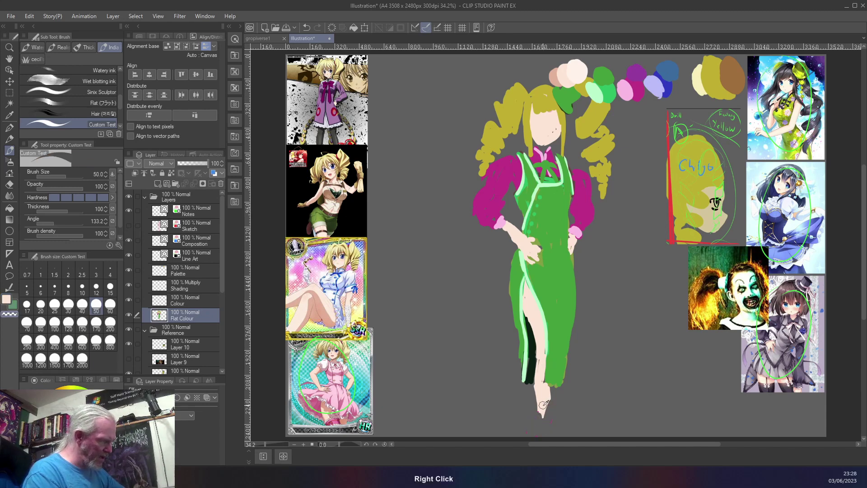
pyautogui.moveTo(549, 399)
pyautogui.mouseDown()
pyautogui.moveTo(545, 413)
pyautogui.moveTo(541, 404)
pyautogui.moveTo(553, 419)
pyautogui.mouseUp()
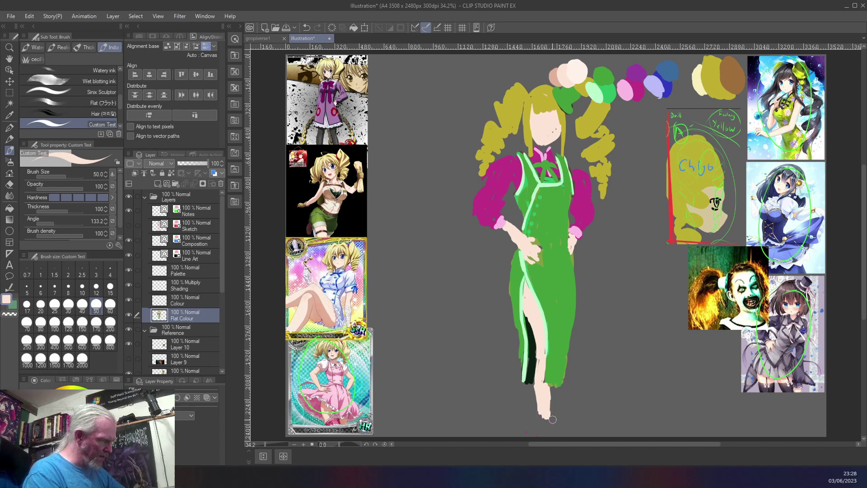
pyautogui.rightClick(638, 87)
pyautogui.moveTo(547, 409)
pyautogui.mouseDown()
pyautogui.moveTo(563, 436)
pyautogui.moveTo(540, 429)
pyautogui.mouseUp()
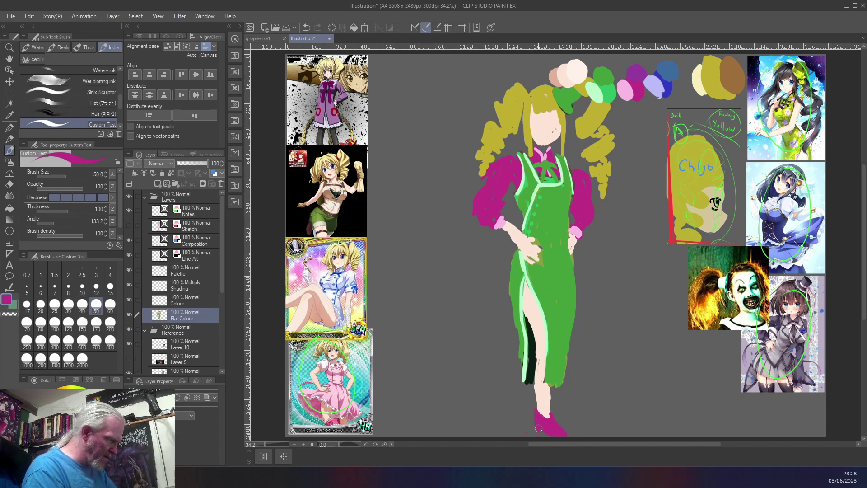
# Try adding the second foot in skin tone behind the front ankle, with a matching magenta shoe.
pyautogui.rightClick(540, 398)
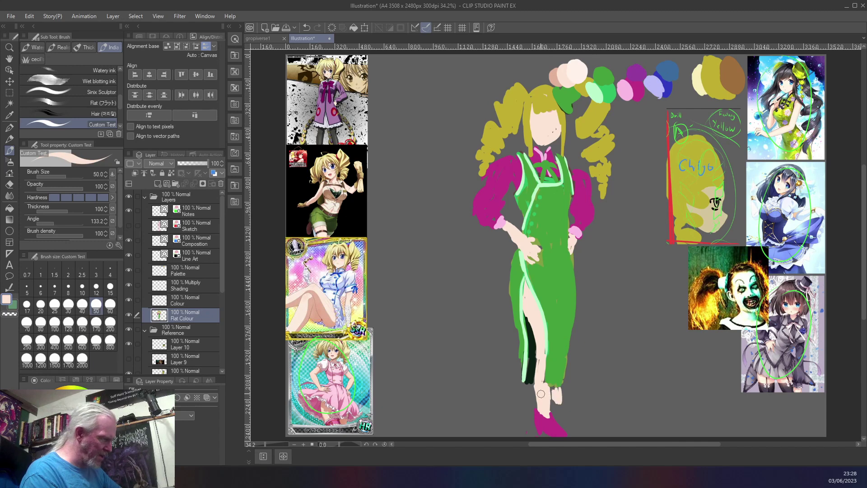
pyautogui.rightClick(541, 391)
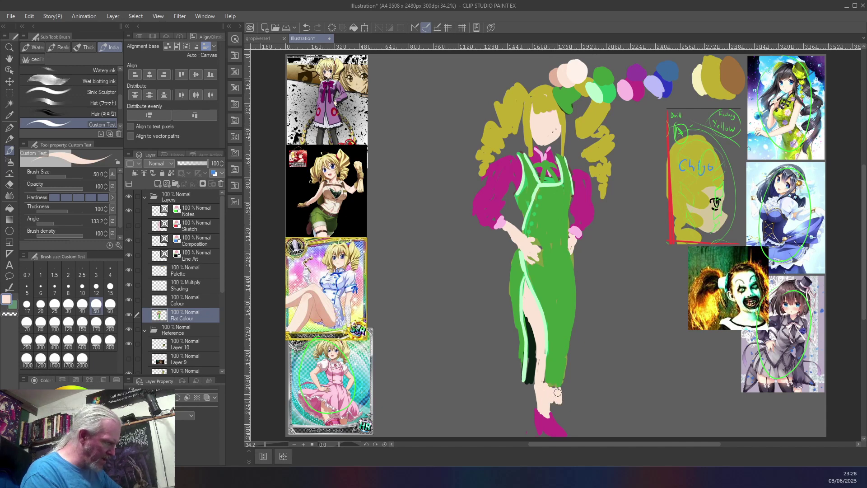
pyautogui.rightClick(554, 423)
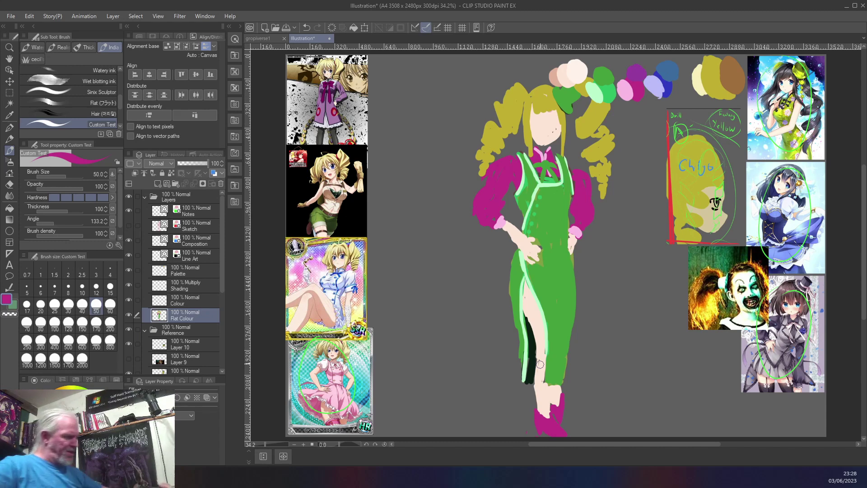
pyautogui.rightClick(544, 415)
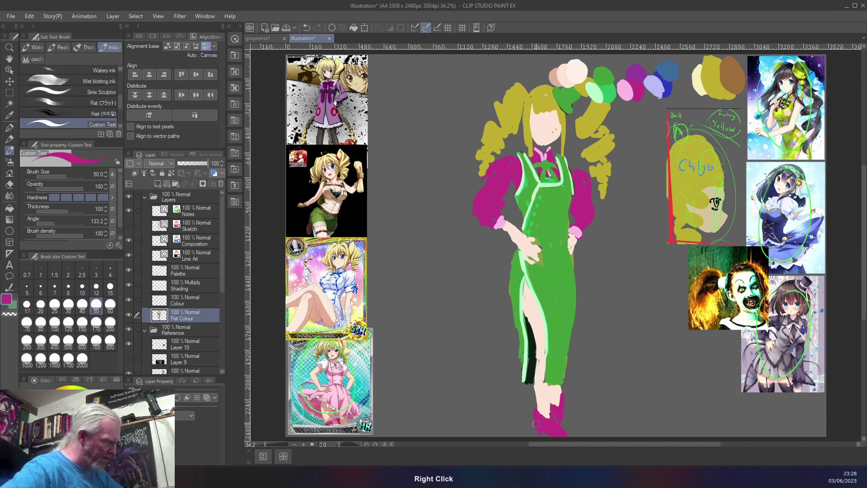
pyautogui.rightClick(539, 365)
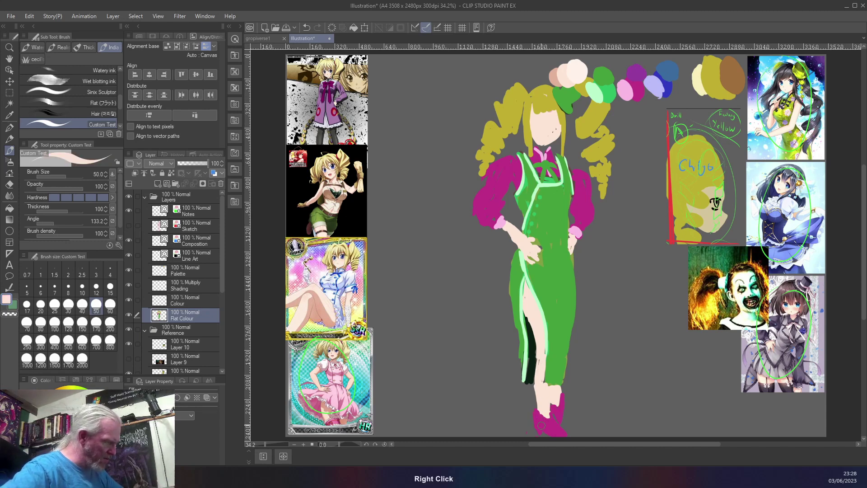
# Erase both feet and shoes, and repaint the front lower leg in skin tone, angled across under the skirt's back flap.
pyautogui.moveTo(534, 423)
pyautogui.mouseDown()
pyautogui.moveTo(554, 431)
pyautogui.moveTo(559, 418)
pyautogui.moveTo(562, 438)
pyautogui.moveTo(565, 397)
pyautogui.moveTo(551, 406)
pyautogui.moveTo(543, 430)
pyautogui.mouseUp()
pyautogui.moveTo(539, 359)
pyautogui.mouseDown()
pyautogui.moveTo(544, 359)
pyautogui.moveTo(539, 390)
pyautogui.moveTo(542, 397)
pyautogui.moveTo(544, 386)
pyautogui.moveTo(558, 389)
pyautogui.moveTo(542, 404)
pyautogui.moveTo(539, 390)
pyautogui.moveTo(537, 402)
pyautogui.moveTo(558, 399)
pyautogui.moveTo(538, 394)
pyautogui.mouseUp()
pyautogui.rightClick(539, 354)
pyautogui.moveTo(540, 355)
pyautogui.mouseDown()
pyautogui.moveTo(524, 383)
pyautogui.moveTo(535, 355)
pyautogui.moveTo(539, 377)
pyautogui.moveTo(545, 352)
pyautogui.moveTo(531, 392)
pyautogui.moveTo(544, 380)
pyautogui.moveTo(529, 405)
pyautogui.moveTo(542, 357)
pyautogui.moveTo(524, 401)
pyautogui.moveTo(520, 402)
pyautogui.mouseUp()
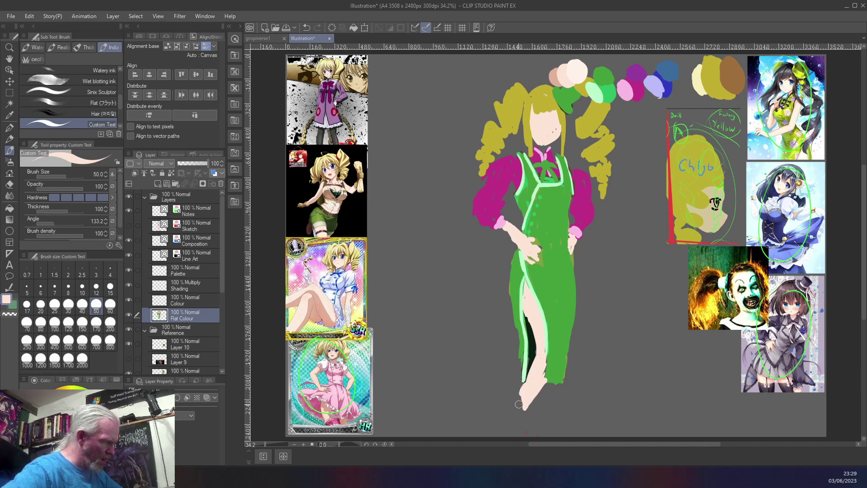
# Sample the magenta palette swatch and paint a high-heeled shoe on the angled front foot.
pyautogui.rightClick(634, 87)
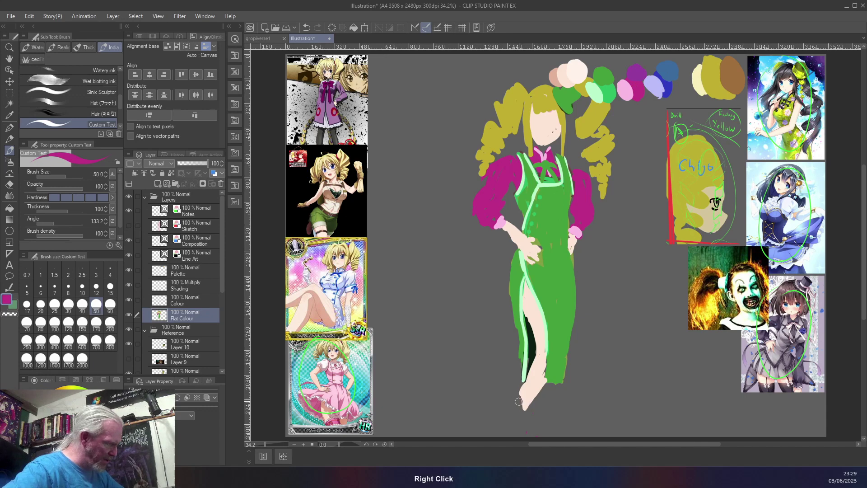
pyautogui.moveTo(510, 409)
pyautogui.mouseDown()
pyautogui.moveTo(494, 421)
pyautogui.moveTo(520, 418)
pyautogui.moveTo(519, 405)
pyautogui.moveTo(522, 426)
pyautogui.moveTo(512, 421)
pyautogui.mouseUp()
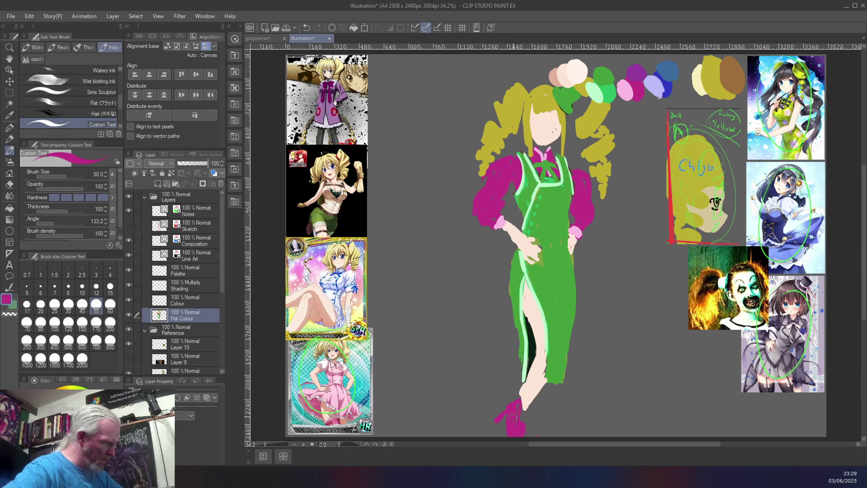
pyautogui.rightClick(563, 75)
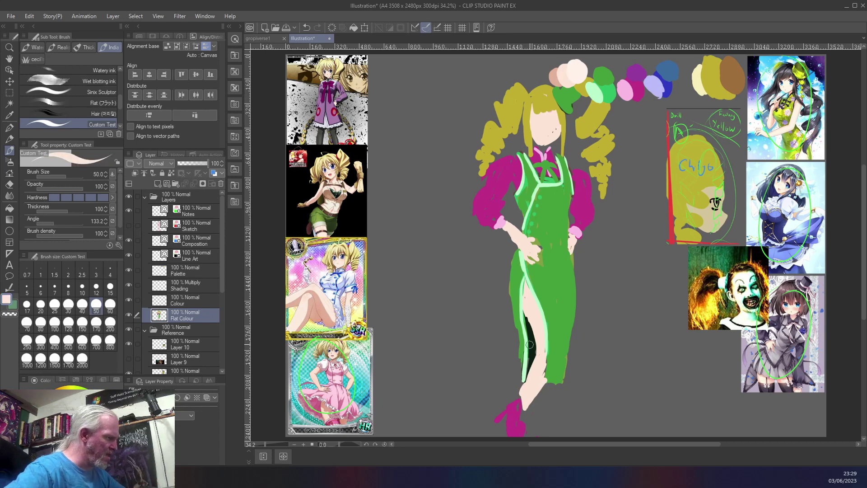
# Paint the second lower leg and foot in skin tone below the hem of the green skirt.
pyautogui.rightClick(543, 336)
pyautogui.moveTo(552, 383)
pyautogui.mouseDown()
pyautogui.moveTo(551, 406)
pyautogui.moveTo(546, 388)
pyautogui.moveTo(544, 404)
pyautogui.moveTo(542, 393)
pyautogui.moveTo(546, 386)
pyautogui.moveTo(545, 407)
pyautogui.mouseUp()
pyautogui.rightClick(539, 382)
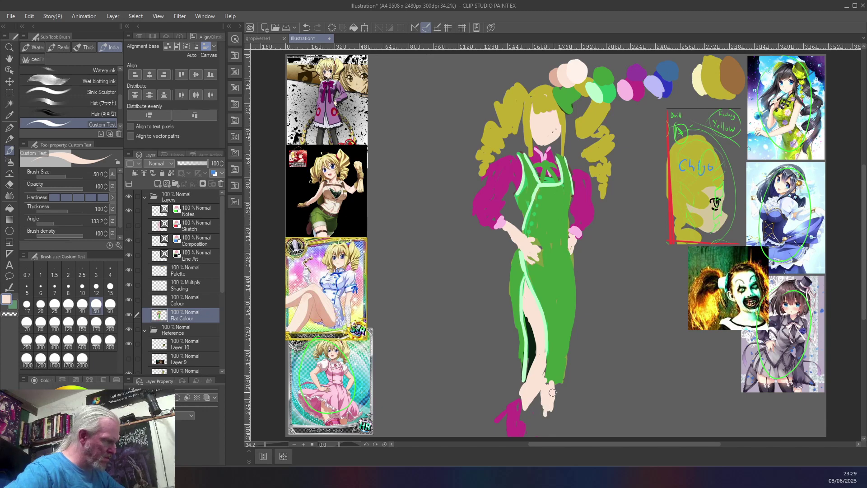
pyautogui.moveTo(543, 413)
pyautogui.mouseDown()
pyautogui.moveTo(541, 394)
pyautogui.moveTo(547, 410)
pyautogui.mouseUp()
# Try a magenta shoe pointing straight down on the second foot, then erase it.
pyautogui.rightClick(513, 417)
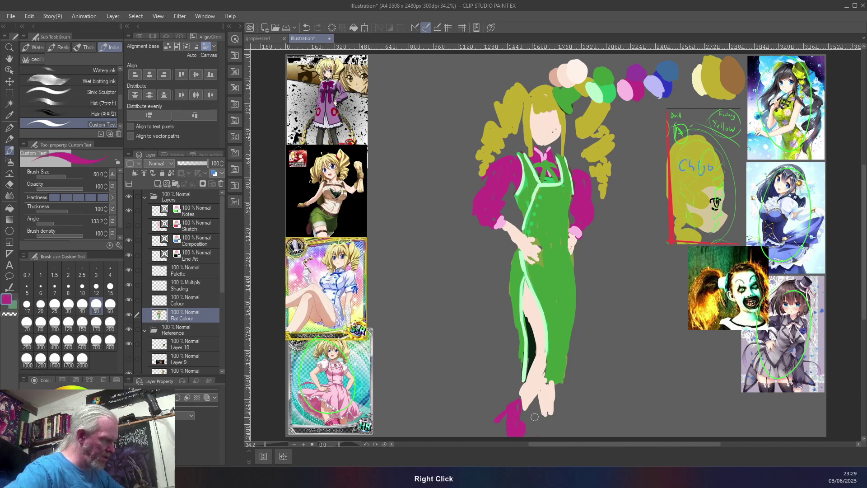
pyautogui.moveTo(536, 429)
pyautogui.mouseDown()
pyautogui.moveTo(552, 415)
pyautogui.moveTo(539, 432)
pyautogui.moveTo(545, 425)
pyautogui.mouseUp()
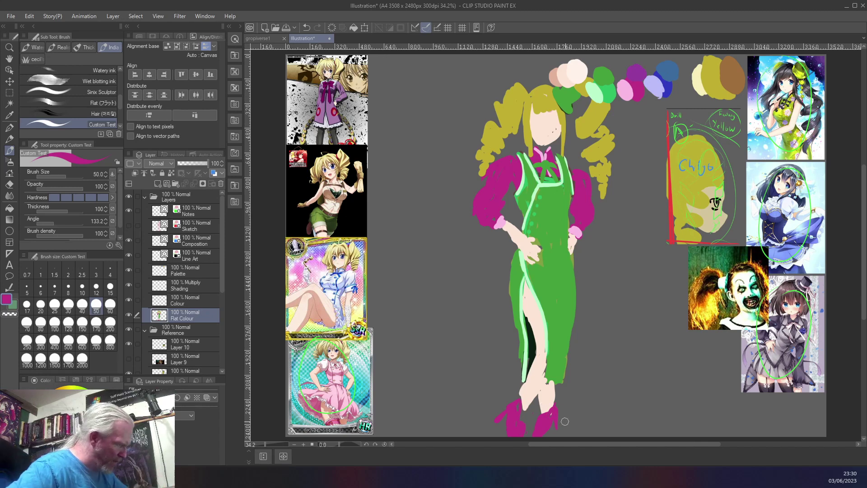
pyautogui.press('c')
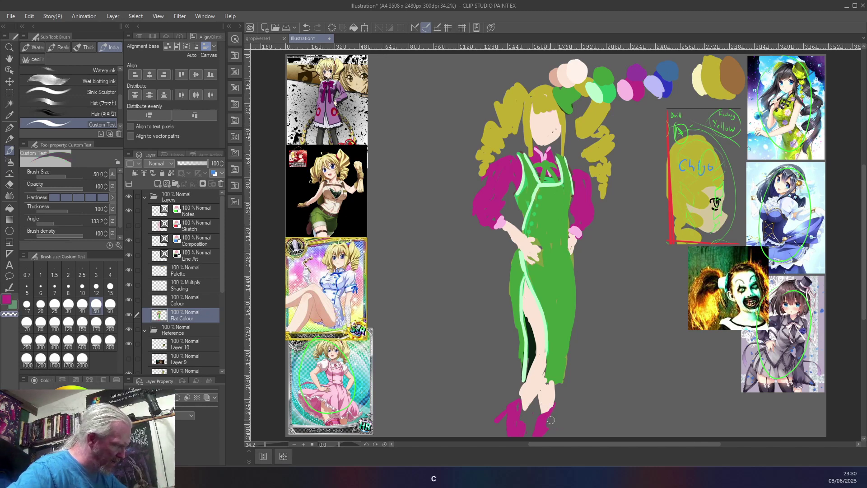
pyautogui.moveTo(538, 419)
pyautogui.mouseDown()
pyautogui.moveTo(540, 436)
pyautogui.moveTo(547, 423)
pyautogui.moveTo(535, 435)
pyautogui.moveTo(539, 420)
pyautogui.moveTo(554, 408)
pyautogui.mouseUp()
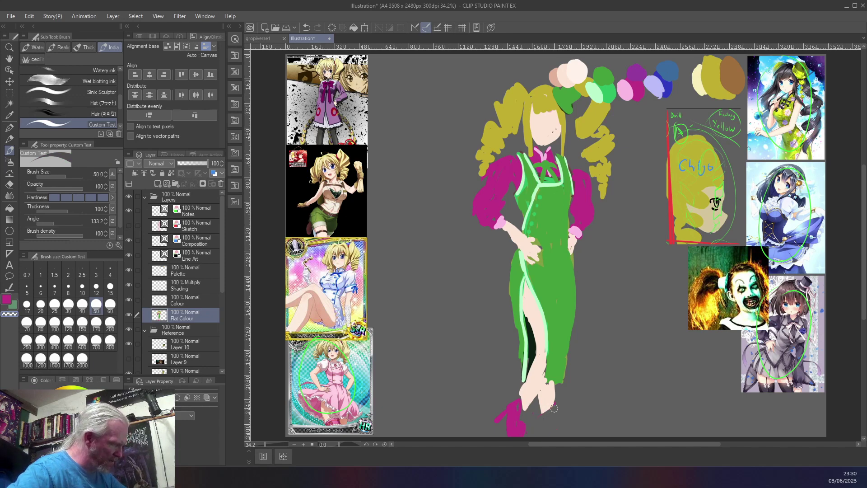
# Extend the second foot sideways in skin tone and paint a magenta high-heeled shoe on it, pointing away from the first.
pyautogui.rightClick(552, 401)
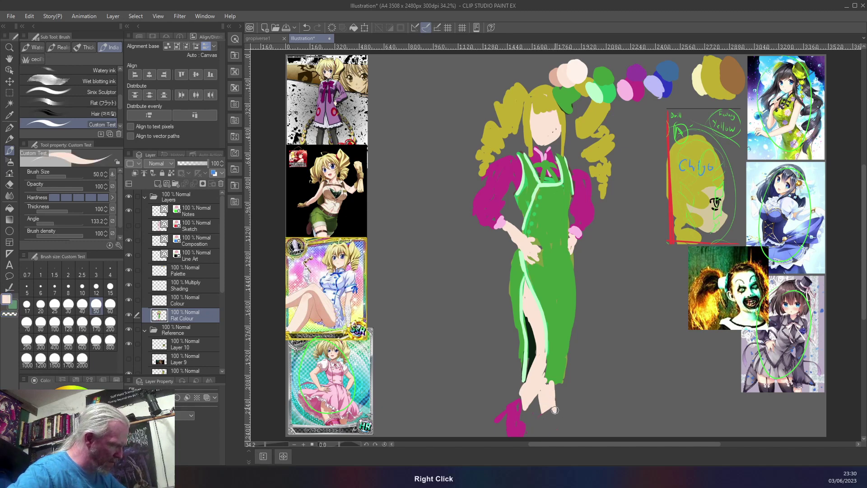
pyautogui.moveTo(554, 411)
pyautogui.mouseDown()
pyautogui.moveTo(576, 431)
pyautogui.moveTo(554, 429)
pyautogui.mouseUp()
pyautogui.rightClick(535, 427)
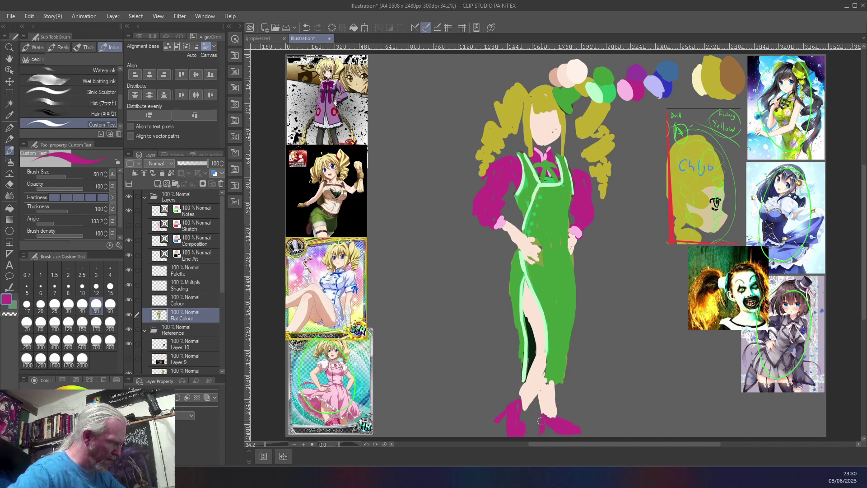
pyautogui.moveTo(540, 410); pyautogui.dragTo(578, 428)
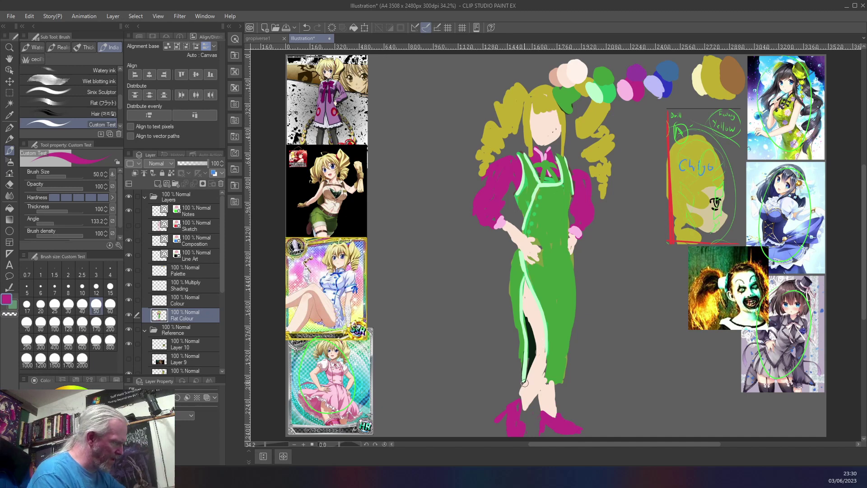
# Paint the dark green lining inside the skirt slit, and extend the green front panel's hem slightly downward.
pyautogui.rightClick(532, 349)
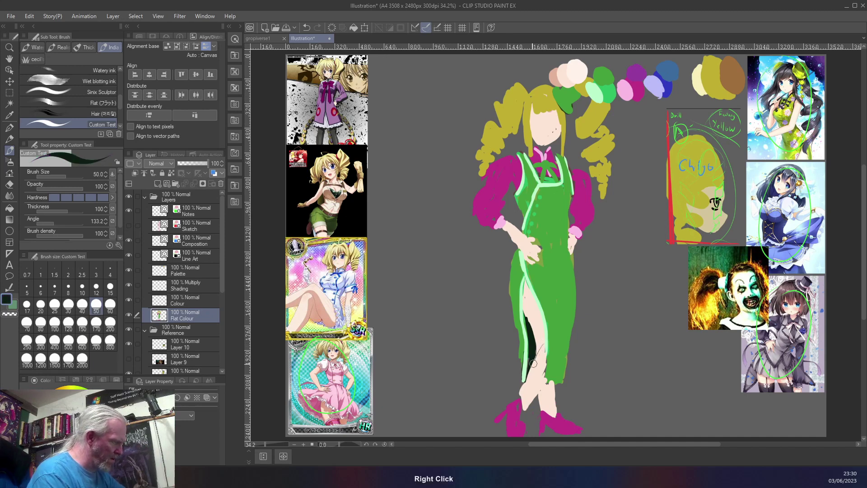
pyautogui.moveTo(544, 347)
pyautogui.mouseDown()
pyautogui.moveTo(521, 298)
pyautogui.moveTo(534, 329)
pyautogui.mouseUp()
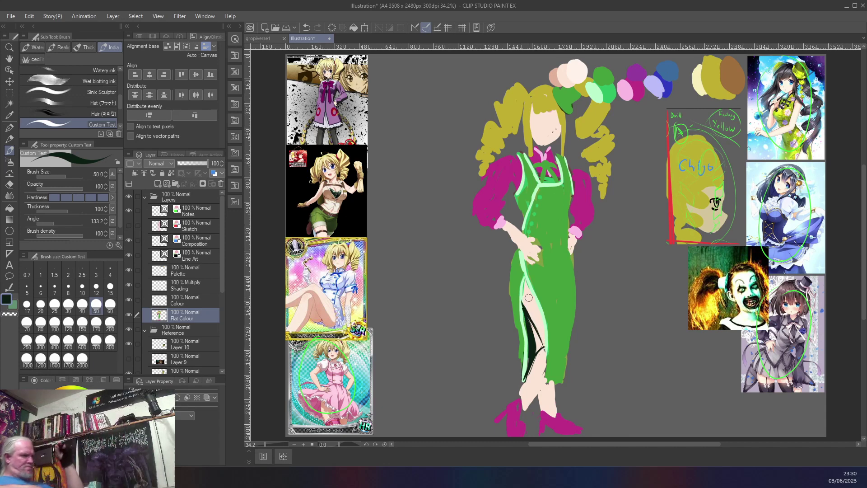
pyautogui.rightClick(571, 333)
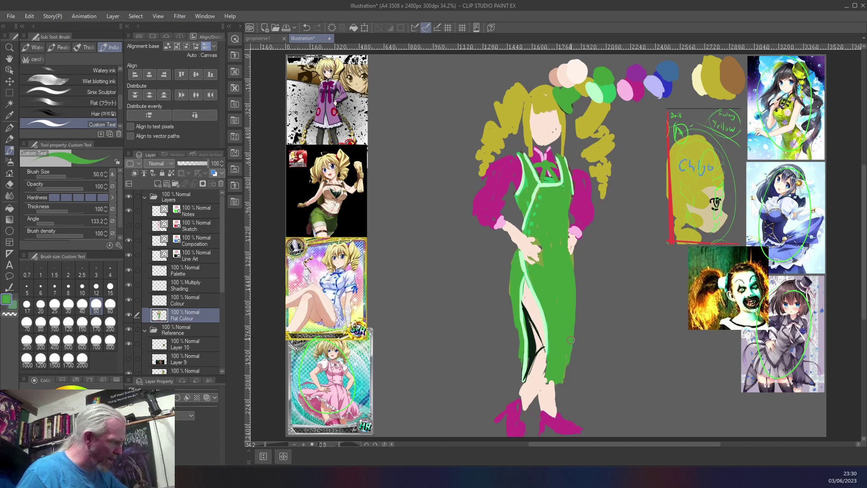
pyautogui.moveTo(565, 369)
pyautogui.mouseDown()
pyautogui.moveTo(561, 389)
pyautogui.moveTo(550, 379)
pyautogui.mouseUp()
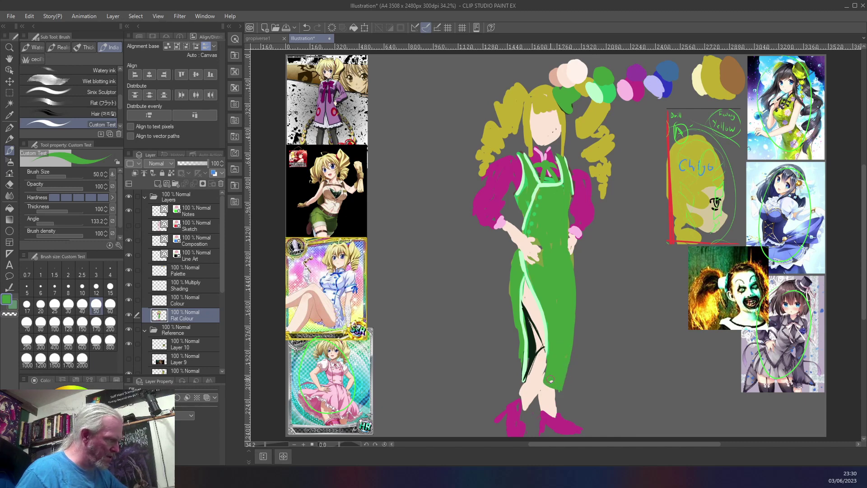
# Extend the pale green slit trim to the hem, and cover the stray yellow marks around the waist with dress green.
pyautogui.rightClick(546, 346)
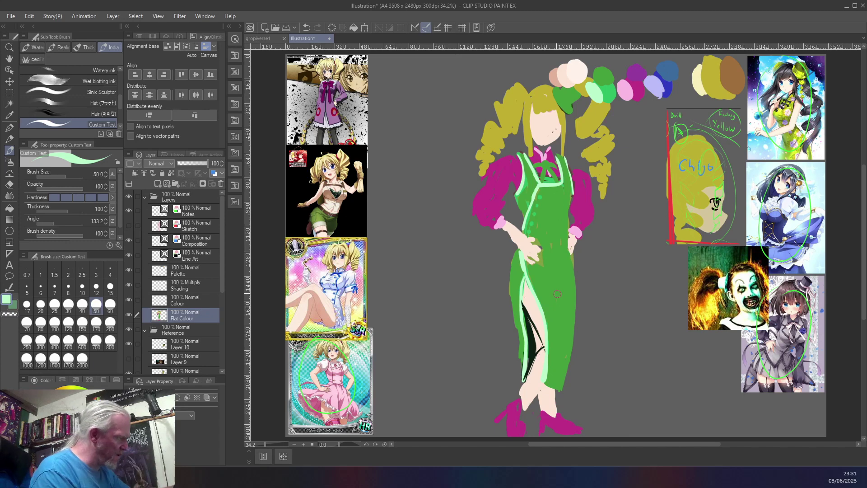
pyautogui.rightClick(560, 277)
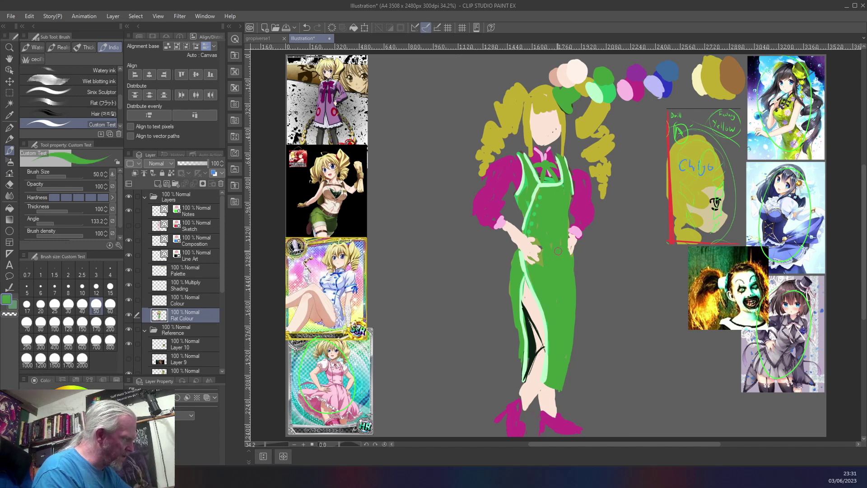
pyautogui.moveTo(540, 244); pyautogui.dragTo(537, 243)
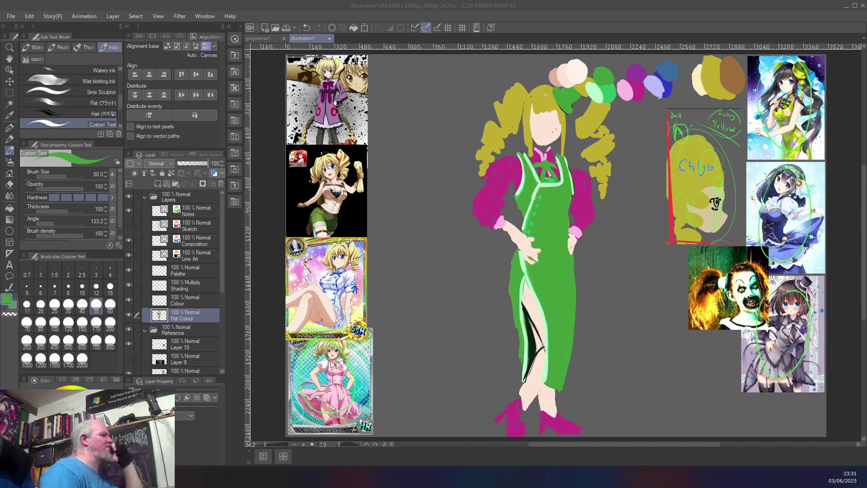
# Open me_se_him_a1.png and add a new layer beneath the character's layer.
pyautogui.moveTo(452, 110); pyautogui.dragTo(451, 110)
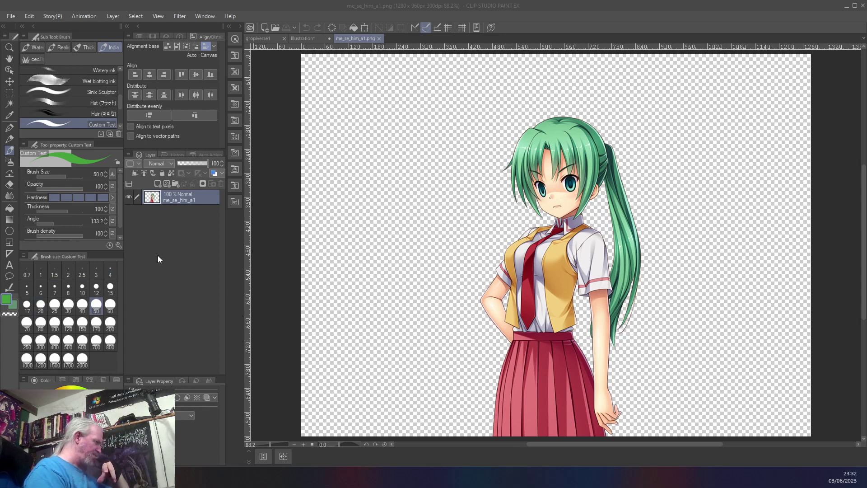
pyautogui.click(158, 183)
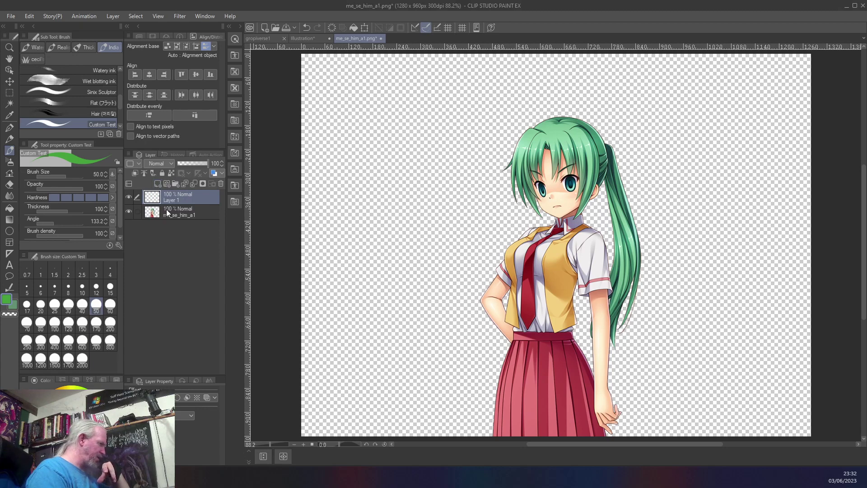
pyautogui.moveTo(172, 199); pyautogui.dragTo(177, 246)
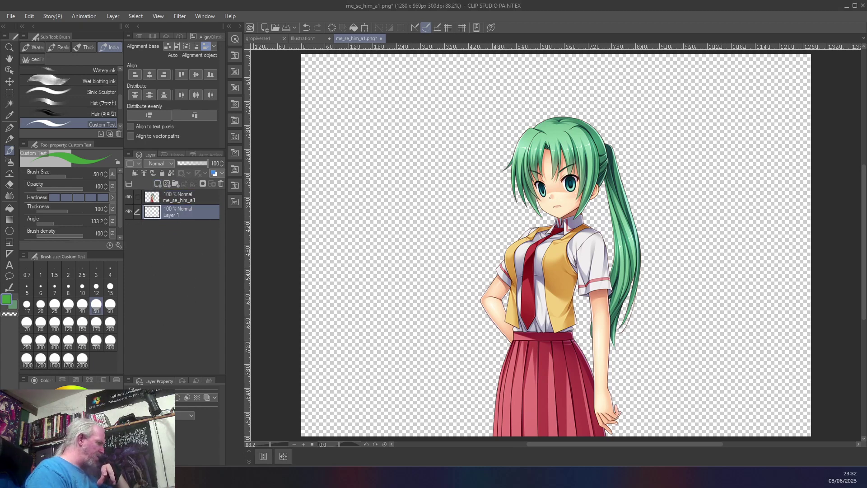
# Fill the new bottom layer with dark grey as a background.
pyautogui.press('c')
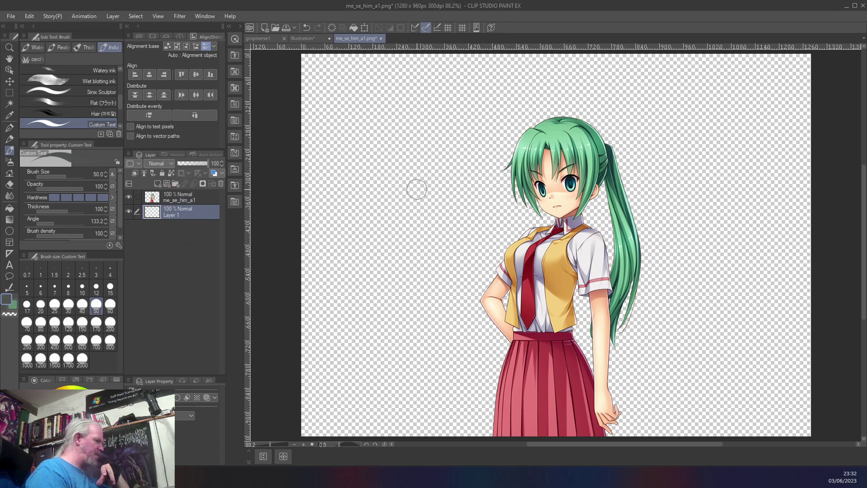
pyautogui.press('b')
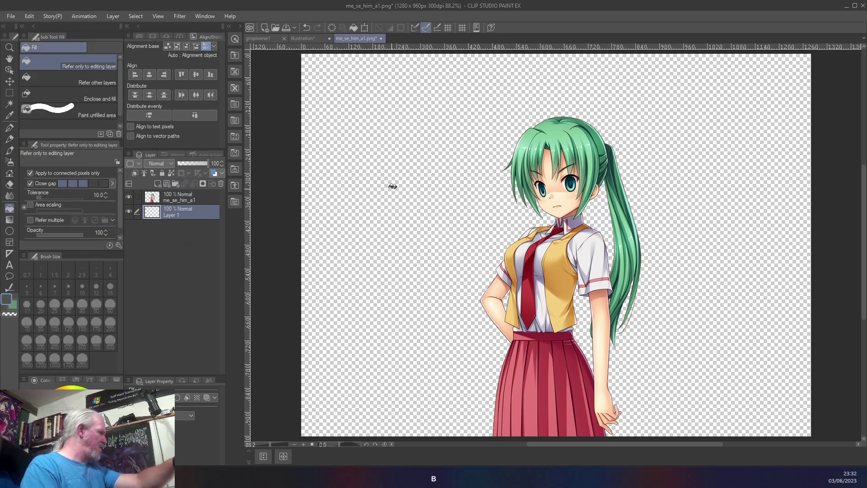
pyautogui.click(395, 156)
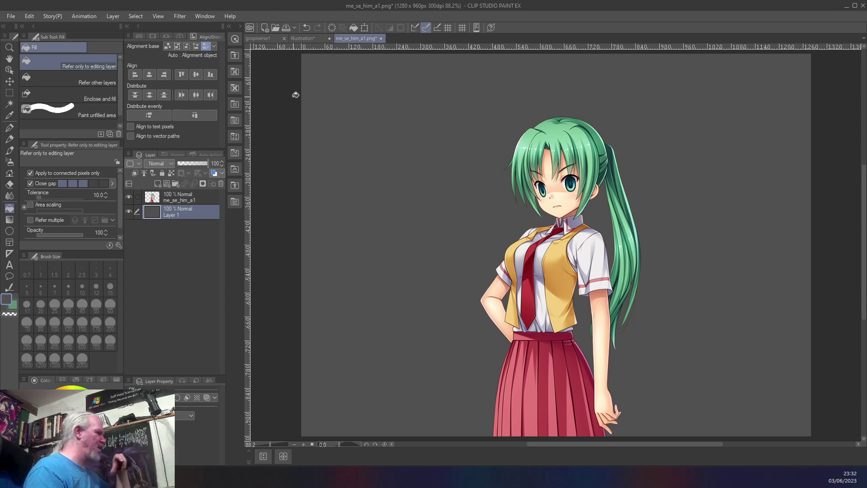
# Open the recent file shizuka2.png.
pyautogui.click(15, 17)
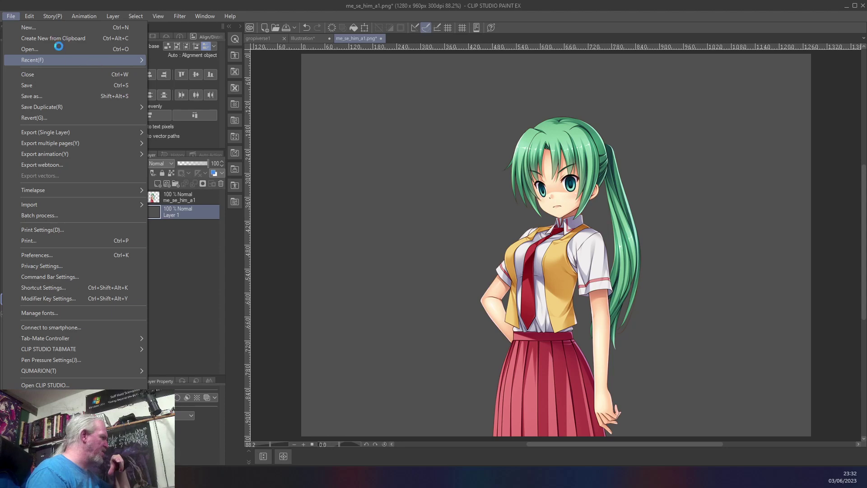
pyautogui.moveTo(74, 61)
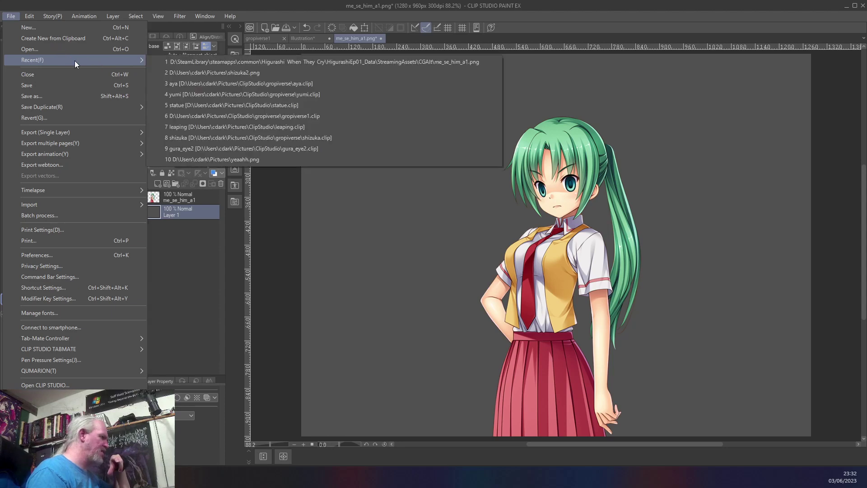
pyautogui.click(224, 72)
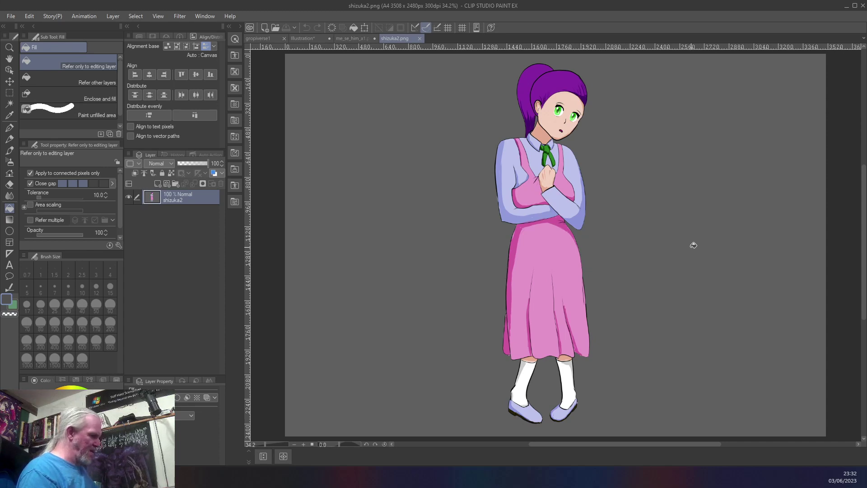
# Copy the full purple-haired figure with a rectangular selection and paste it into me_se_him_a1.png.
pyautogui.press('m')
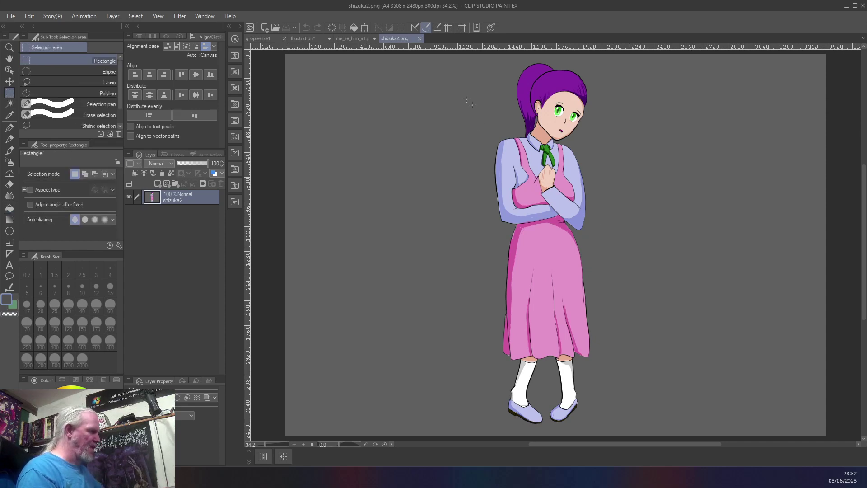
pyautogui.moveTo(480, 57); pyautogui.dragTo(610, 432)
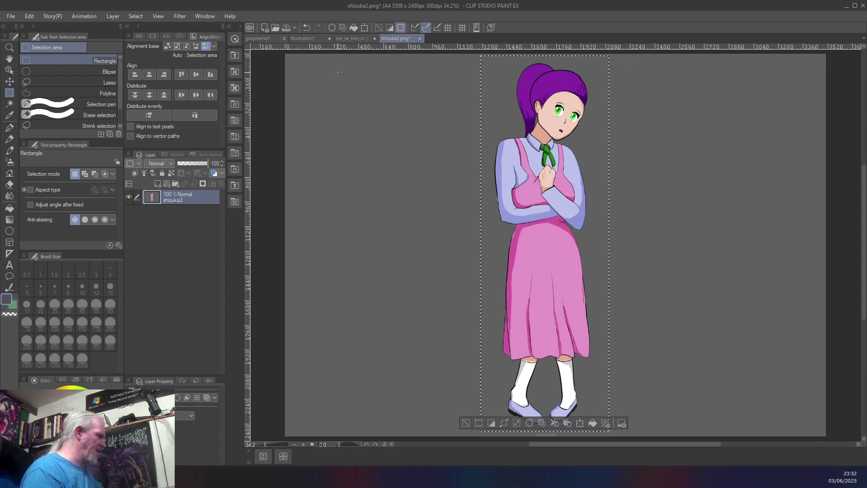
pyautogui.click(349, 38)
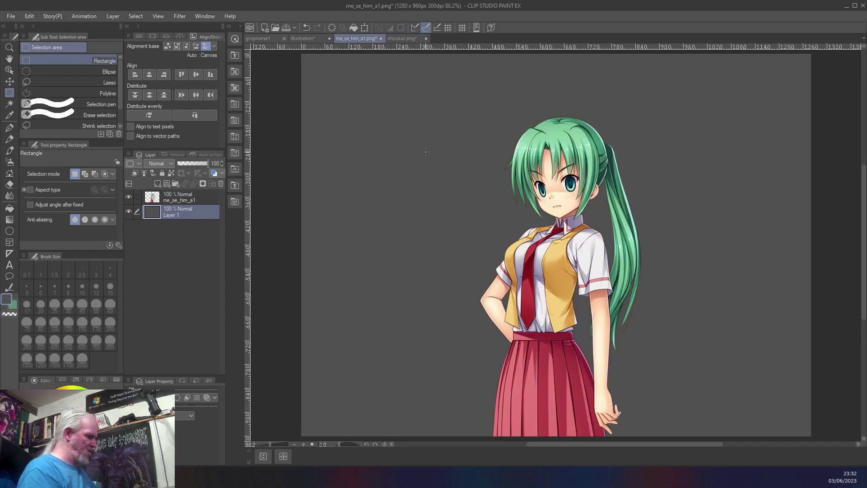
pyautogui.hotkey('ctrl', 'v')
# Scale the pasted figure down to about 54% and place it beside the green-haired character at a similar height.
pyautogui.scroll(-2, 422, 144)
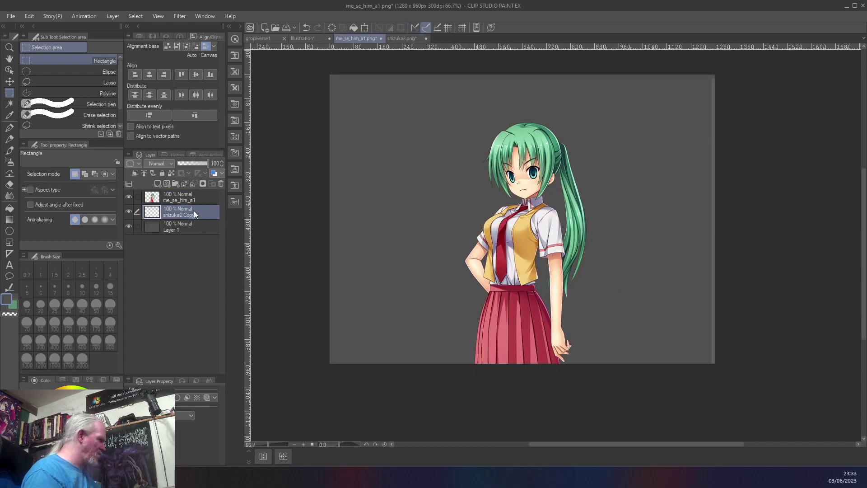
pyautogui.scroll(-5, 491, 218)
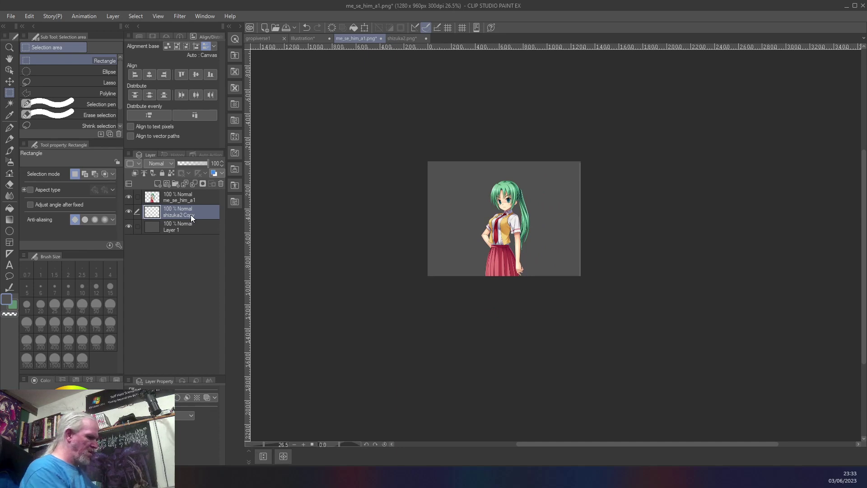
pyautogui.hotkey('ctrl', 't')
pyautogui.moveTo(629, 244); pyautogui.dragTo(471, 250)
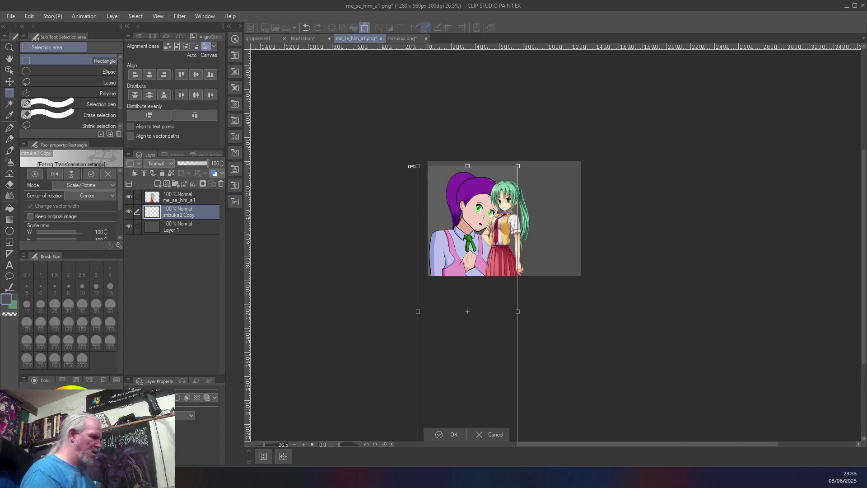
pyautogui.moveTo(416, 166); pyautogui.dragTo(444, 242)
pyautogui.moveTo(459, 329); pyautogui.dragTo(447, 252)
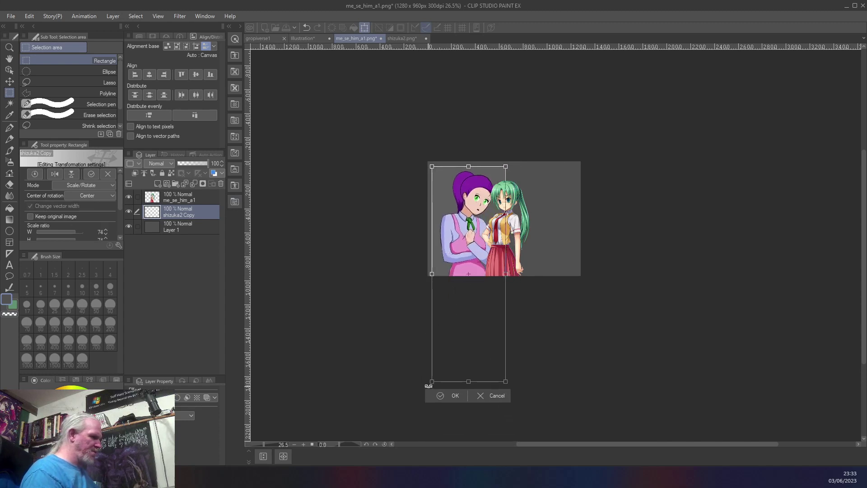
pyautogui.moveTo(431, 382); pyautogui.dragTo(449, 325)
pyautogui.moveTo(478, 284); pyautogui.dragTo(457, 291)
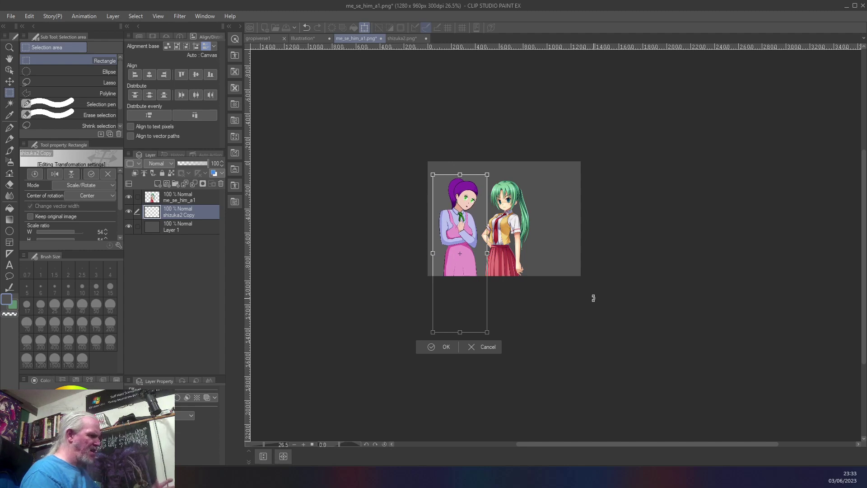
pyautogui.press('Return')
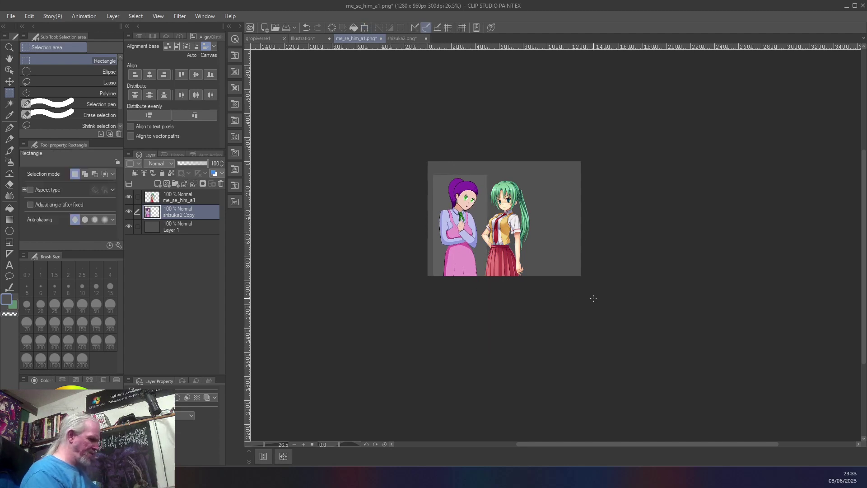
# Shrink the pasted purple-haired figure to about 91% and nudge it towards the green-haired character.
pyautogui.hotkey('ctrl', '0')
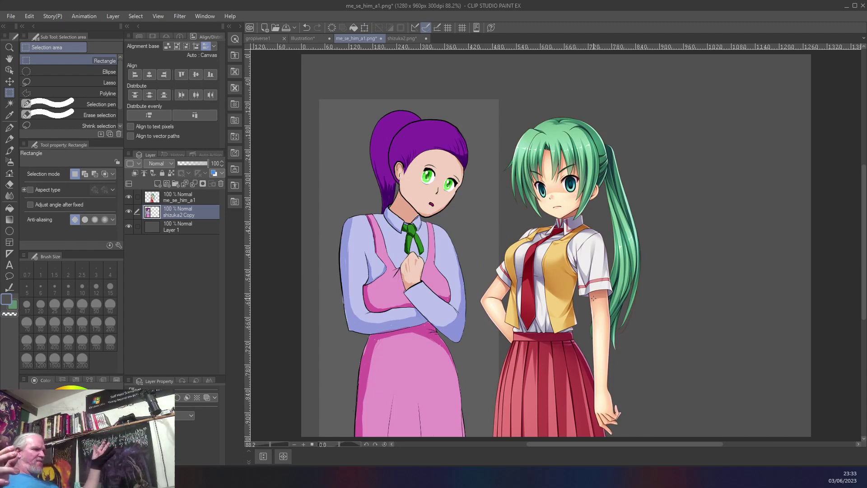
pyautogui.hotkey('ctrl', 't')
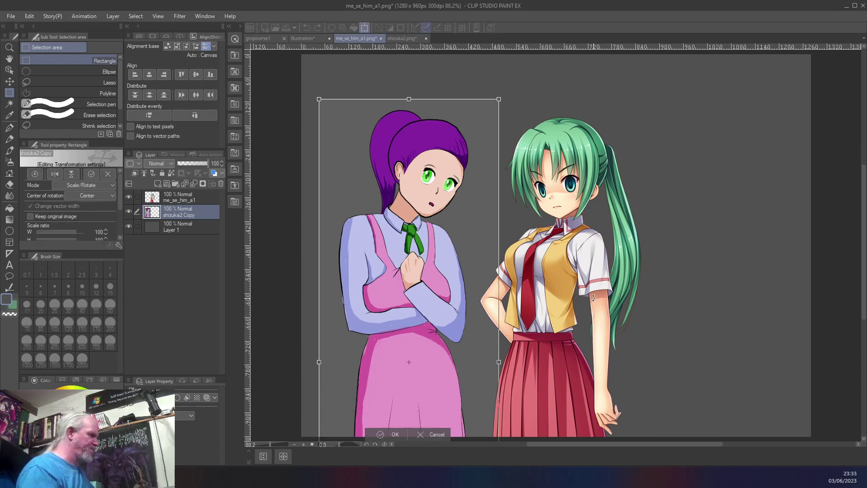
pyautogui.moveTo(319, 99); pyautogui.dragTo(334, 148)
pyautogui.moveTo(352, 199); pyautogui.dragTo(351, 156)
pyautogui.moveTo(334, 103)
pyautogui.mouseDown()
pyautogui.moveTo(329, 94)
pyautogui.moveTo(345, 117)
pyautogui.moveTo(324, 94)
pyautogui.mouseUp()
pyautogui.moveTo(345, 158)
pyautogui.mouseDown()
pyautogui.moveTo(347, 169)
pyautogui.moveTo(349, 160)
pyautogui.mouseUp()
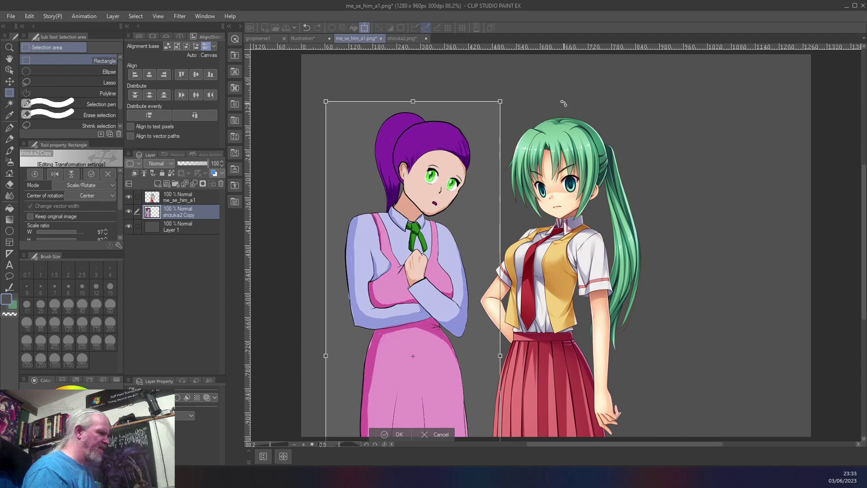
pyautogui.moveTo(360, 151); pyautogui.dragTo(356, 145)
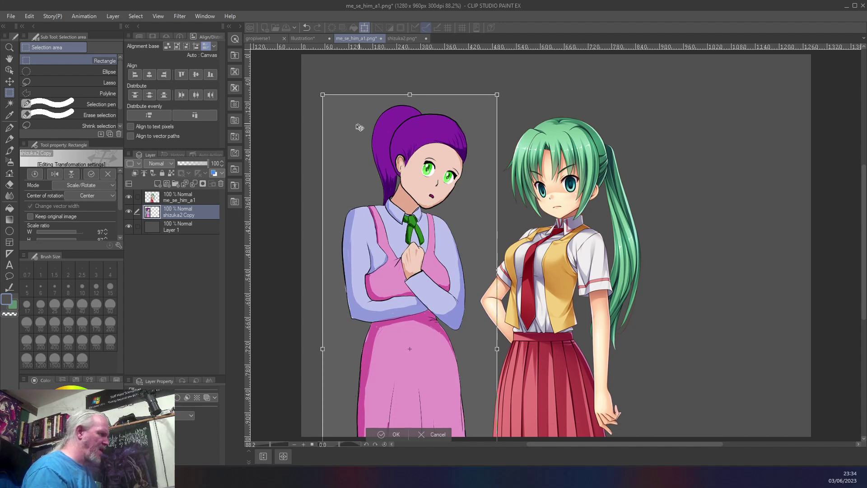
pyautogui.moveTo(322, 95); pyautogui.dragTo(337, 102)
pyautogui.moveTo(362, 155); pyautogui.dragTo(362, 148)
pyautogui.moveTo(327, 93); pyautogui.dragTo(352, 113)
pyautogui.moveTo(367, 167)
pyautogui.mouseDown()
pyautogui.moveTo(365, 151)
pyautogui.moveTo(366, 162)
pyautogui.mouseUp()
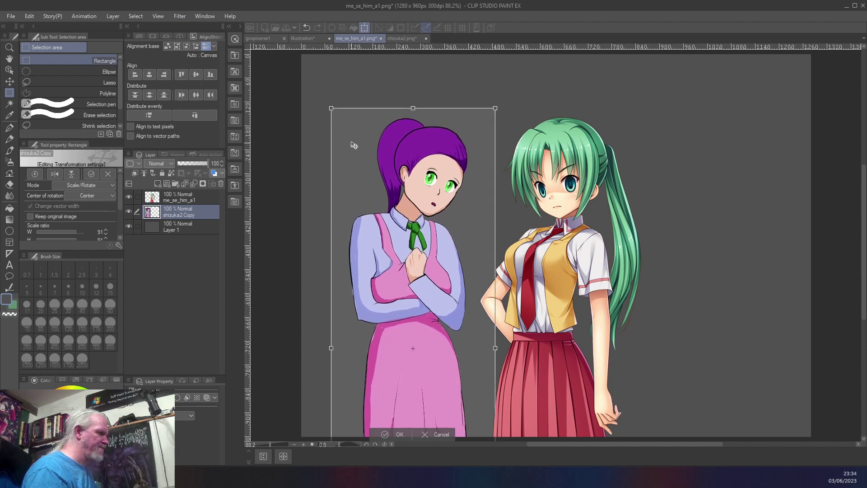
# Enlarge the purple-haired figure to about 98% and level the top of its hair with the green-haired character's.
pyautogui.moveTo(330, 110); pyautogui.dragTo(311, 80)
pyautogui.moveTo(338, 116); pyautogui.dragTo(350, 137)
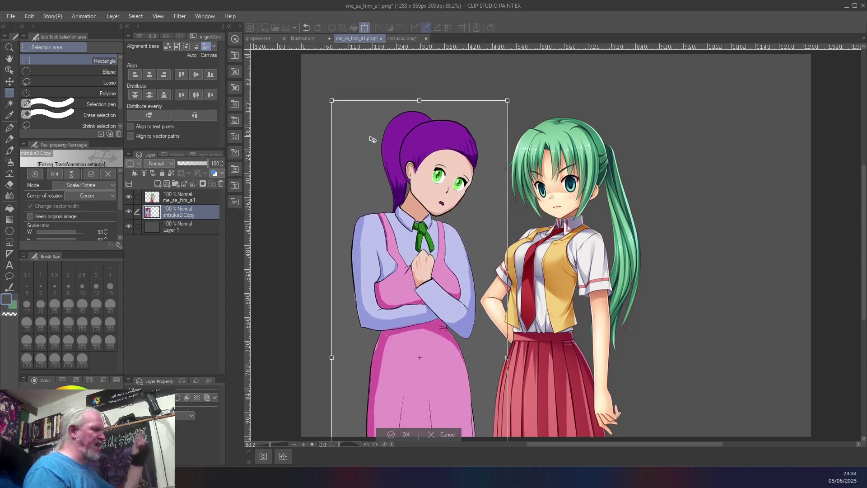
pyautogui.moveTo(361, 134); pyautogui.dragTo(361, 128)
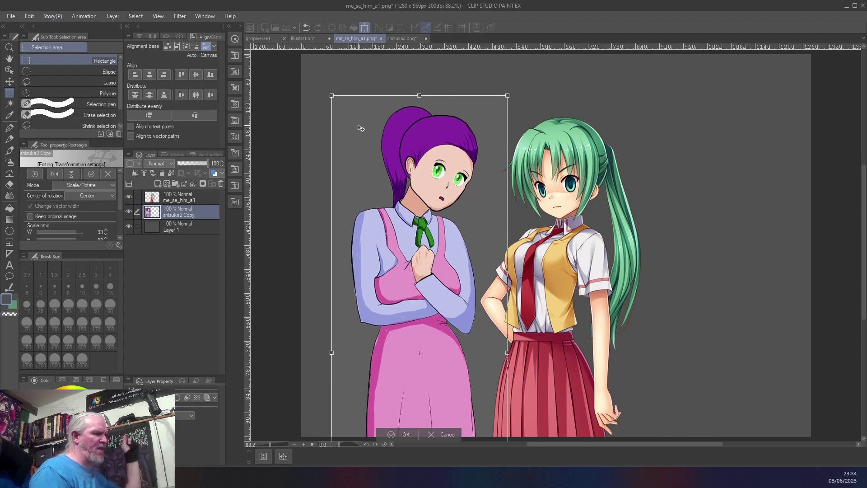
pyautogui.moveTo(361, 128); pyautogui.dragTo(361, 129)
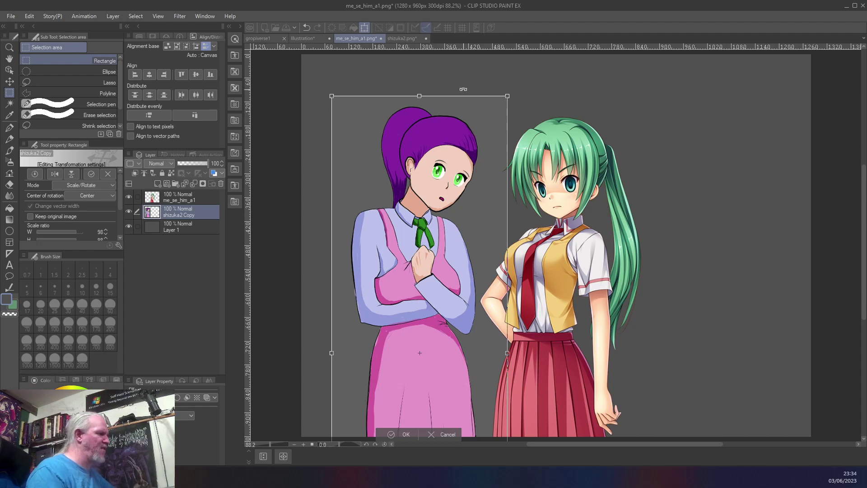
pyautogui.moveTo(458, 107); pyautogui.dragTo(459, 116)
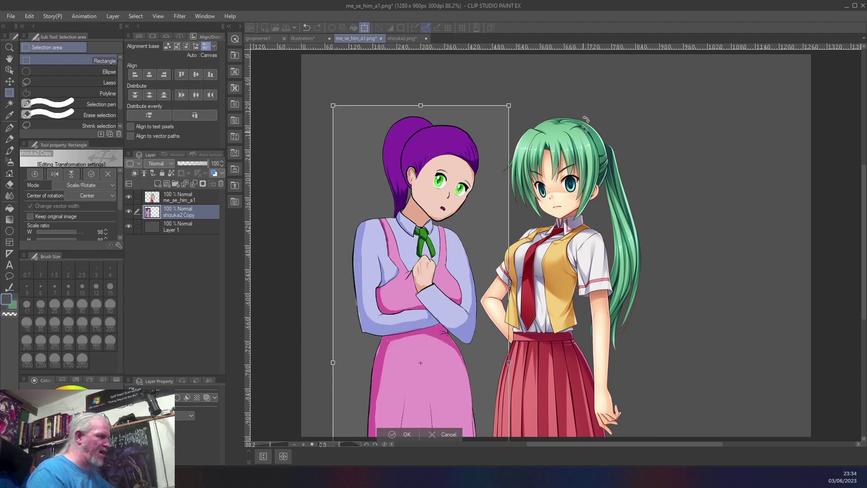
pyautogui.press('Return')
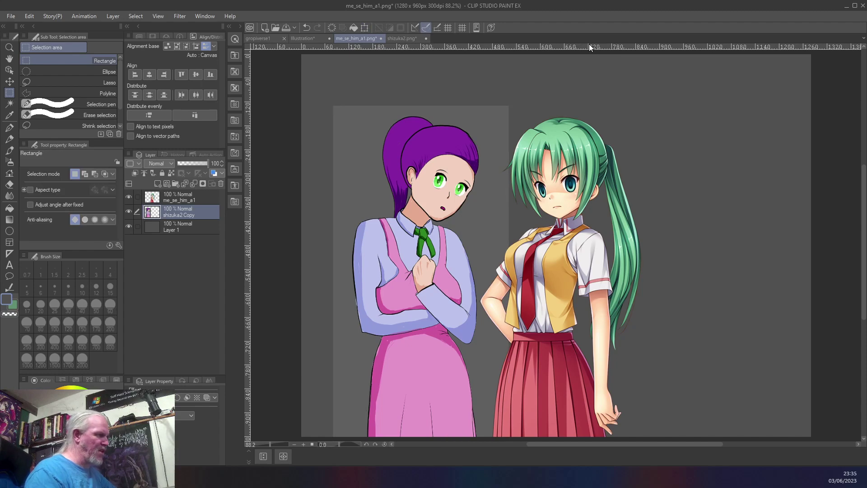
# Pull a horizontal guide over both figures, compare their chest heights, and leave it across the lower part of their skirts.
pyautogui.moveTo(590, 119); pyautogui.dragTo(644, 321)
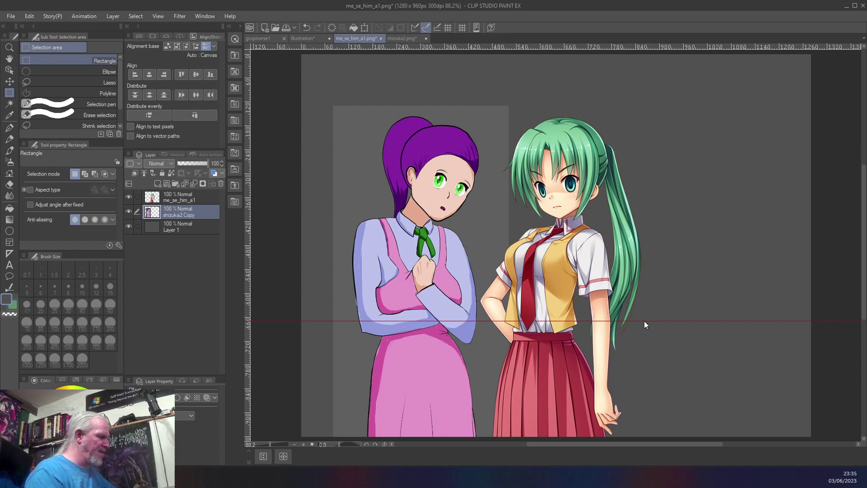
pyautogui.moveTo(644, 320); pyautogui.dragTo(635, 256)
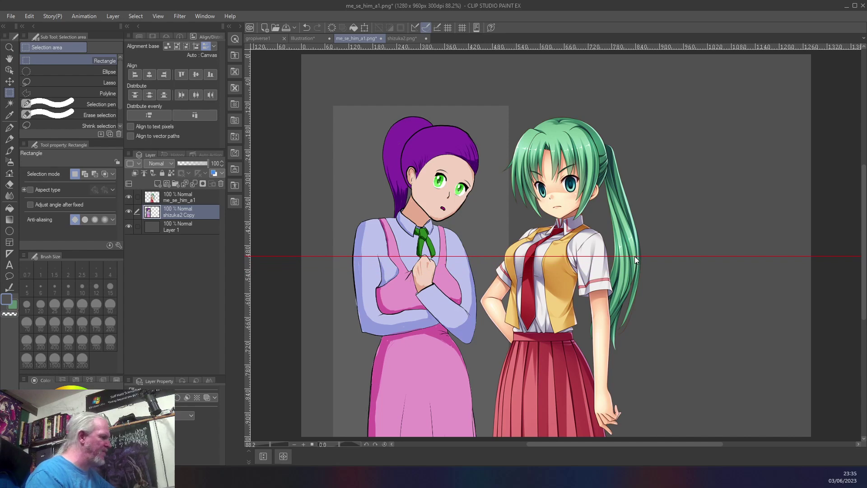
pyautogui.moveTo(635, 256); pyautogui.dragTo(635, 258)
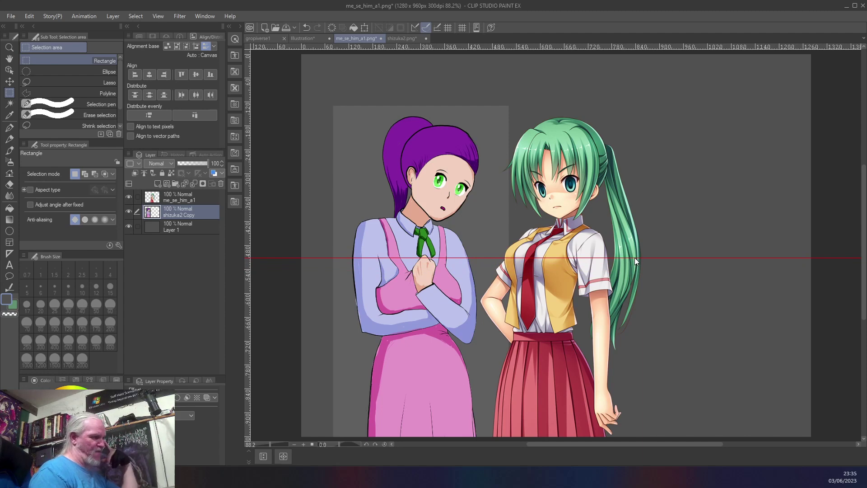
pyautogui.moveTo(635, 257); pyautogui.dragTo(635, 257)
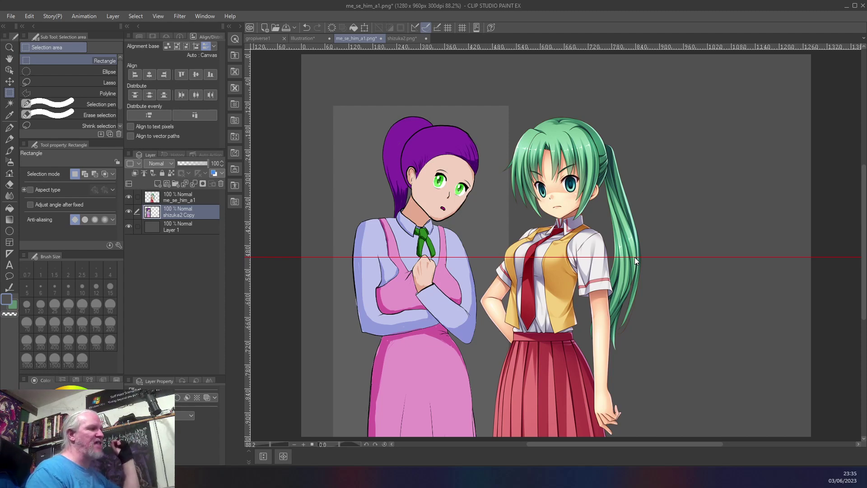
pyautogui.moveTo(634, 257); pyautogui.dragTo(635, 255)
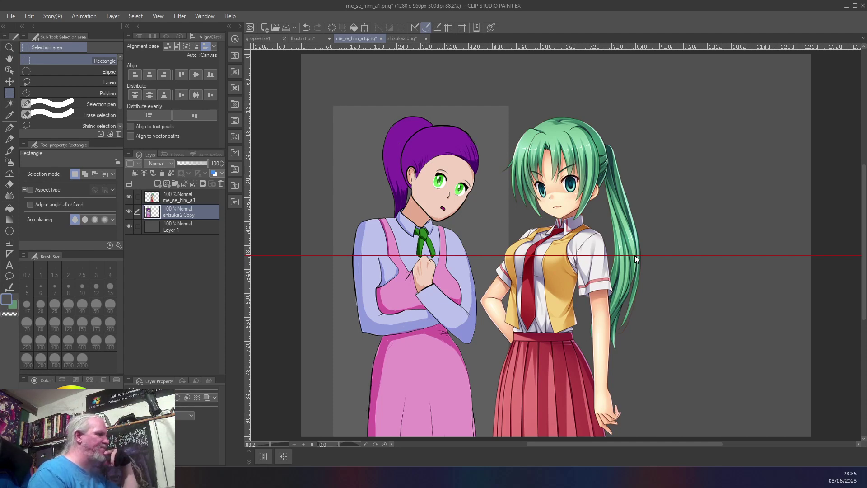
pyautogui.moveTo(634, 255); pyautogui.dragTo(627, 402)
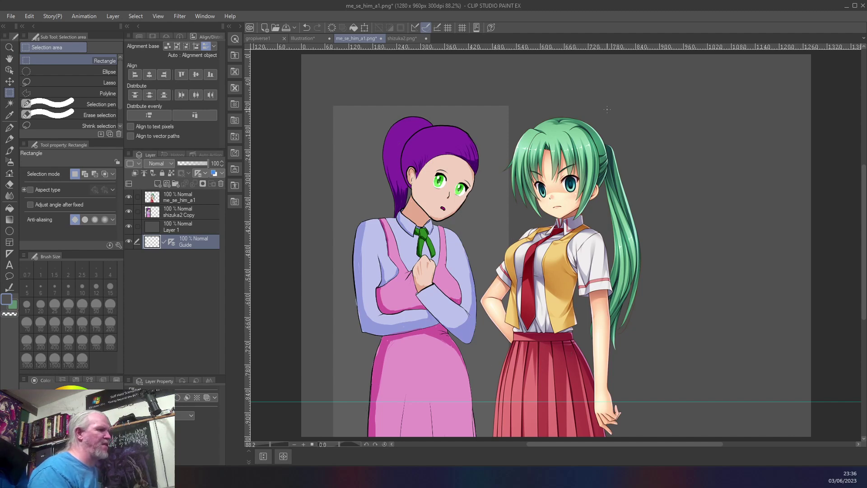
# Add a new layer at the top of the layer stack and ready the Custom Test brush in bright green.
pyautogui.click(157, 185)
pyautogui.moveTo(185, 248); pyautogui.dragTo(186, 198)
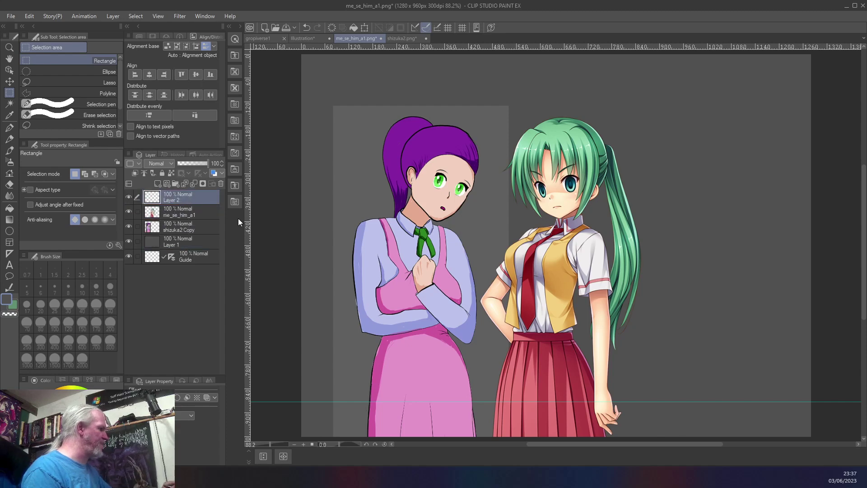
pyautogui.moveTo(86, 418); pyautogui.dragTo(110, 379)
pyautogui.moveTo(550, 89); pyautogui.dragTo(622, 252)
pyautogui.click(635, 265)
pyautogui.press('b')
# Circle the head of each character in bright green and undo both circles.
pyautogui.moveTo(572, 99)
pyautogui.mouseDown()
pyautogui.moveTo(533, 107)
pyautogui.moveTo(615, 241)
pyautogui.moveTo(508, 133)
pyautogui.mouseUp()
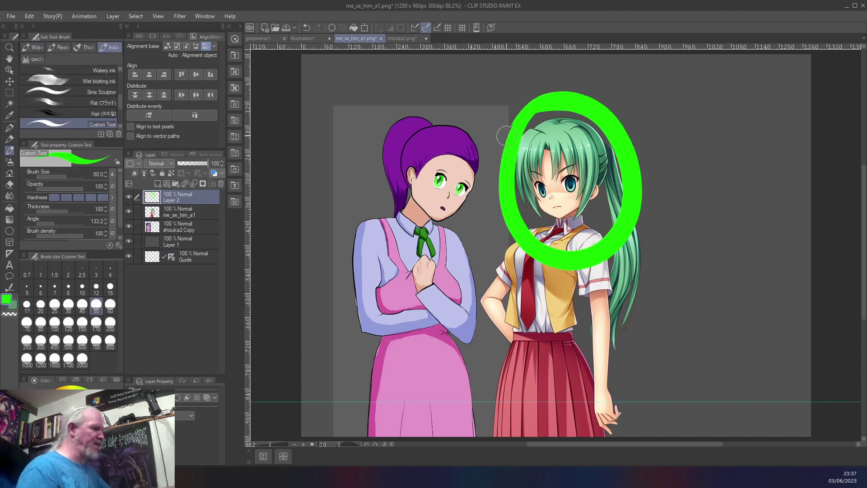
pyautogui.moveTo(409, 84)
pyautogui.mouseDown()
pyautogui.moveTo(355, 221)
pyautogui.moveTo(431, 88)
pyautogui.moveTo(395, 89)
pyautogui.mouseUp()
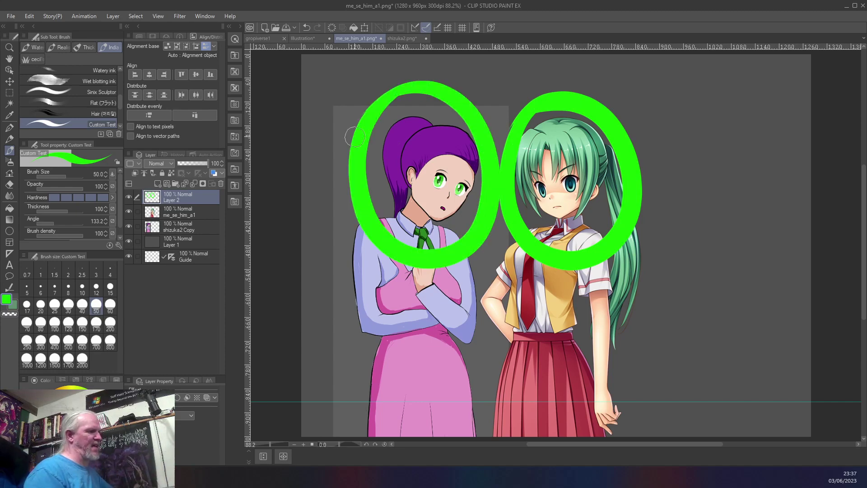
pyautogui.hotkey('ctrl', 'z')
pyautogui.hotkey('ctrl', 'z')
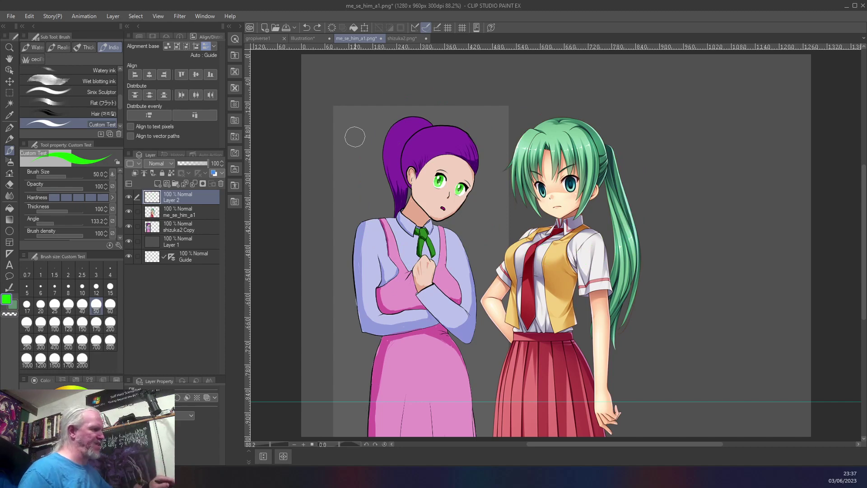
# Move the green-haired character's layer to the right side of the canvas at about the same height.
pyautogui.click(186, 212)
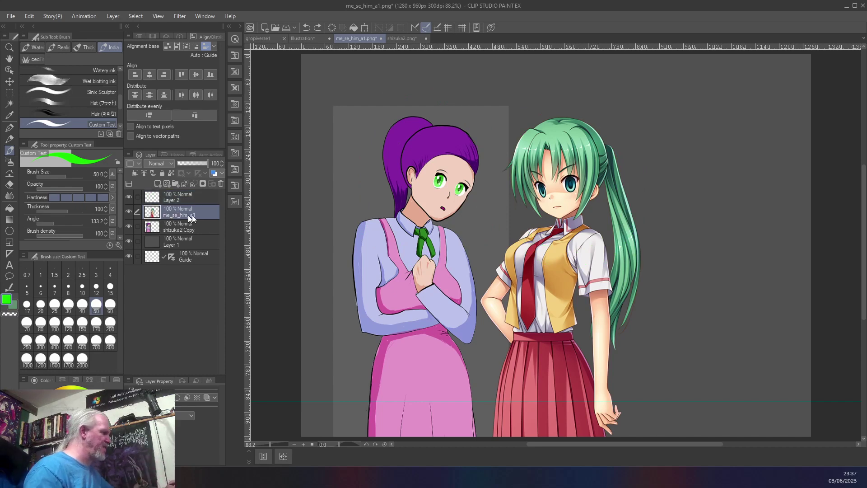
pyautogui.press('j')
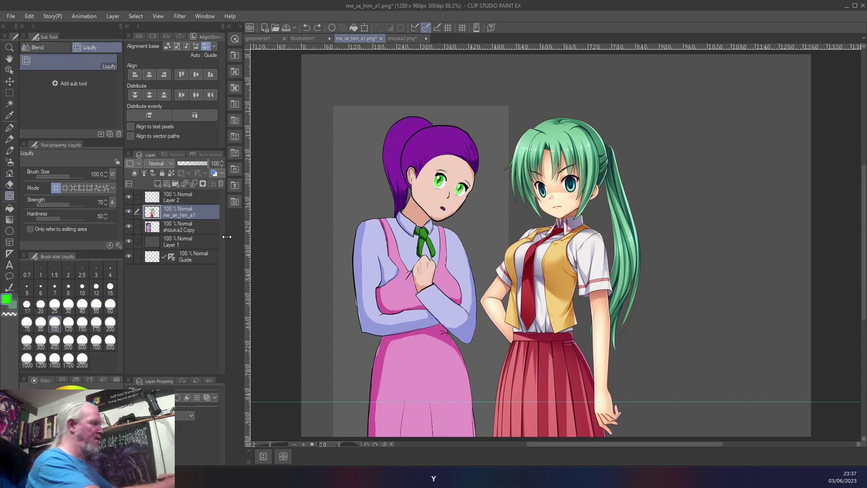
pyautogui.press('k')
pyautogui.moveTo(652, 301); pyautogui.dragTo(778, 295)
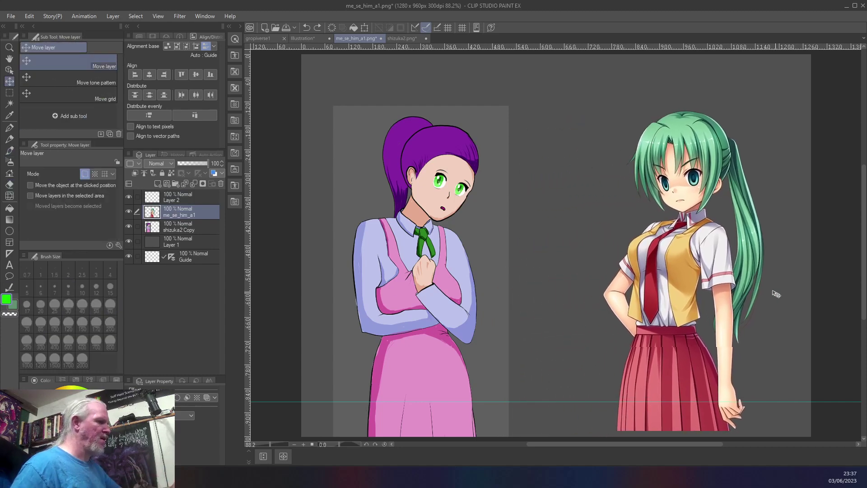
pyautogui.moveTo(580, 252); pyautogui.dragTo(625, 251)
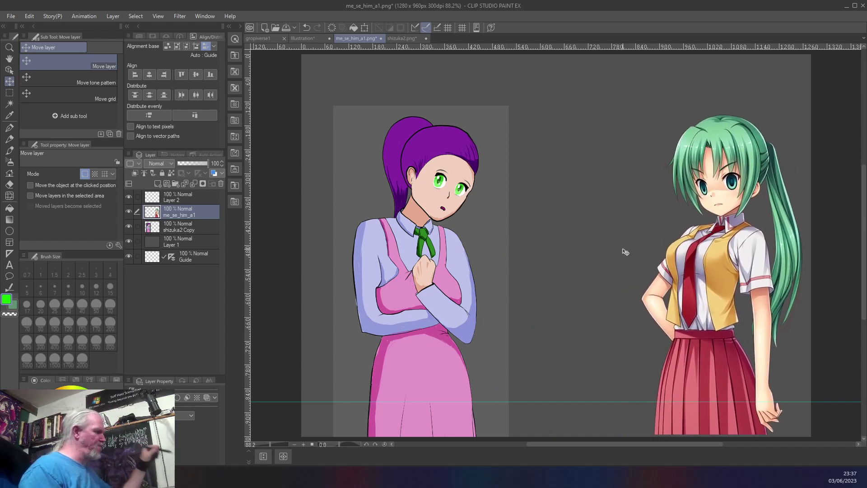
# Move the purple-haired figure's layer to the left edge of the canvas and raise it slightly.
pyautogui.click(178, 221)
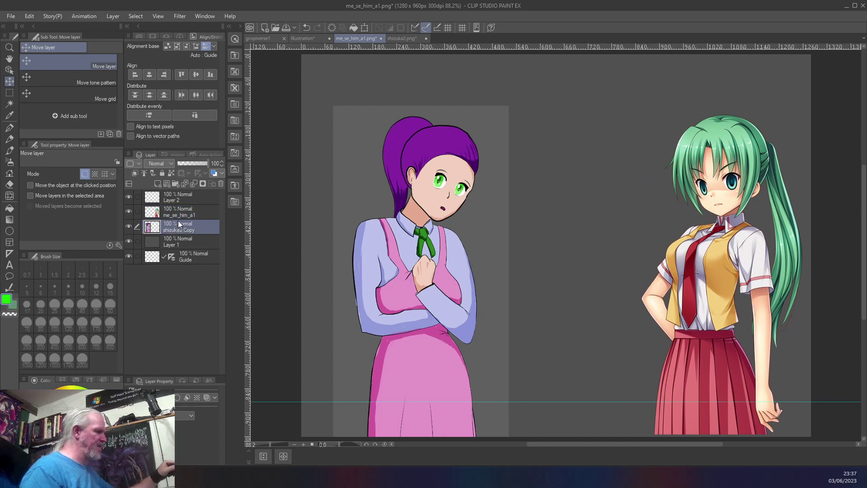
pyautogui.moveTo(541, 274); pyautogui.dragTo(508, 270)
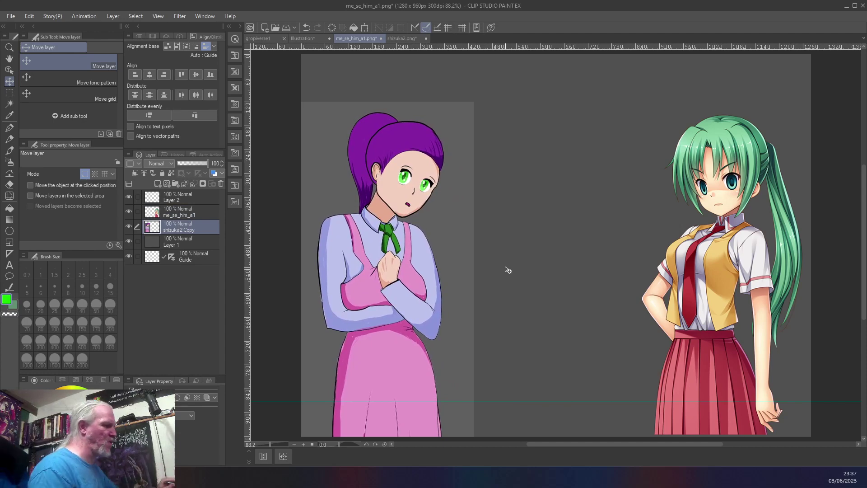
pyautogui.moveTo(315, 300); pyautogui.dragTo(323, 294)
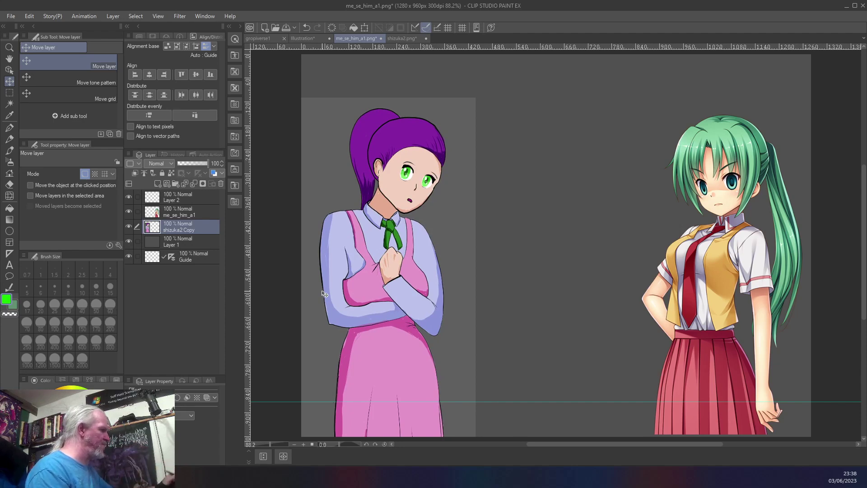
# Sample the lighter grey around the purple-haired figure and fill the background on Layer 1 with it.
pyautogui.rightClick(326, 151)
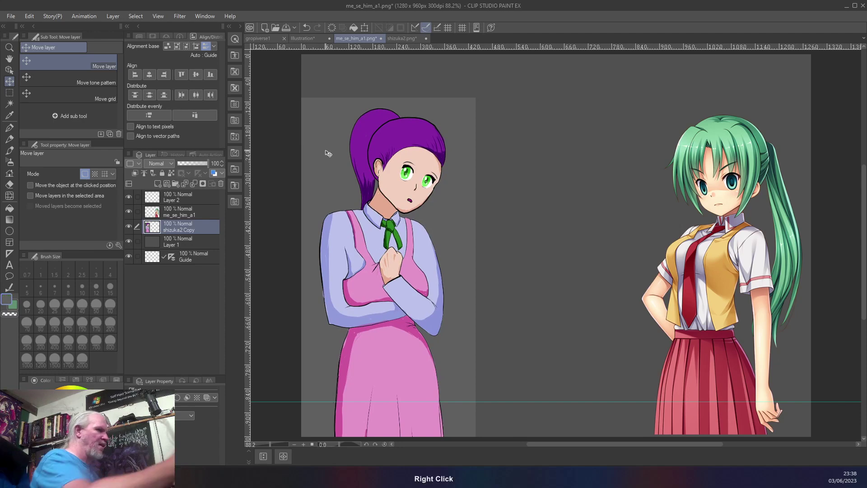
pyautogui.press('b')
pyautogui.press('g')
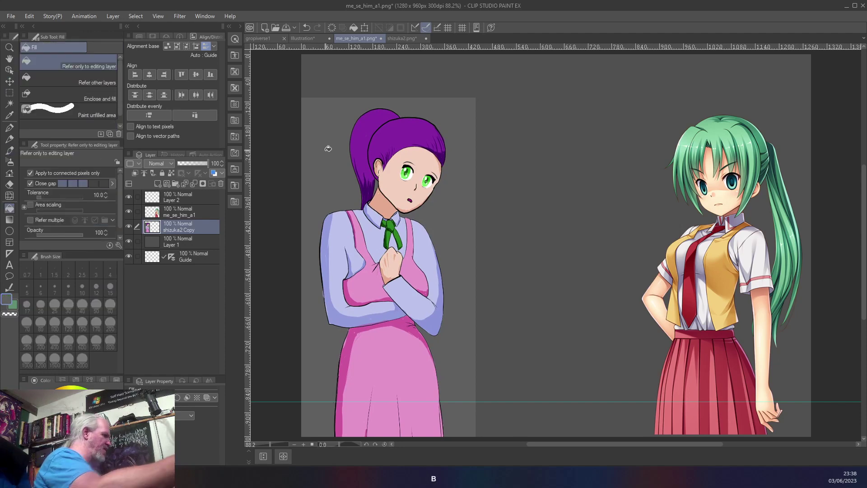
pyautogui.click(179, 240)
pyautogui.click(552, 213)
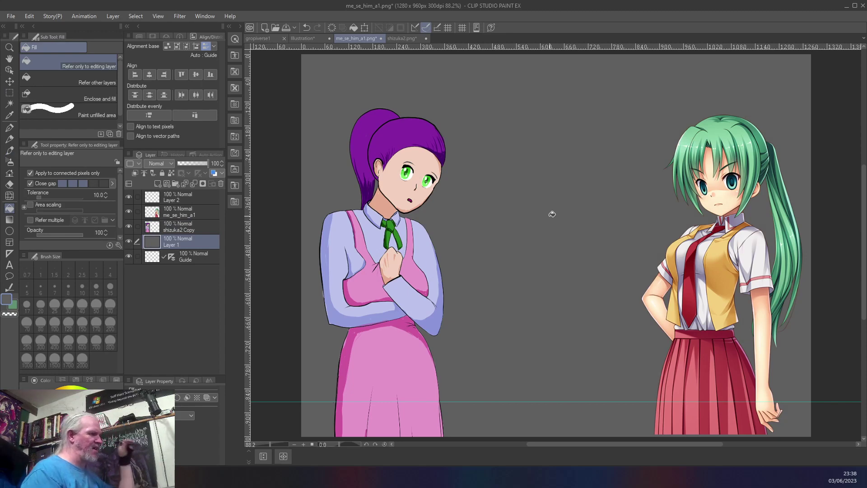
# Hide the empty Layer 2 and merge the green-haired sprite layer into the purple-haired figure's layer.
pyautogui.click(194, 197)
pyautogui.click(128, 197)
pyautogui.click(210, 216)
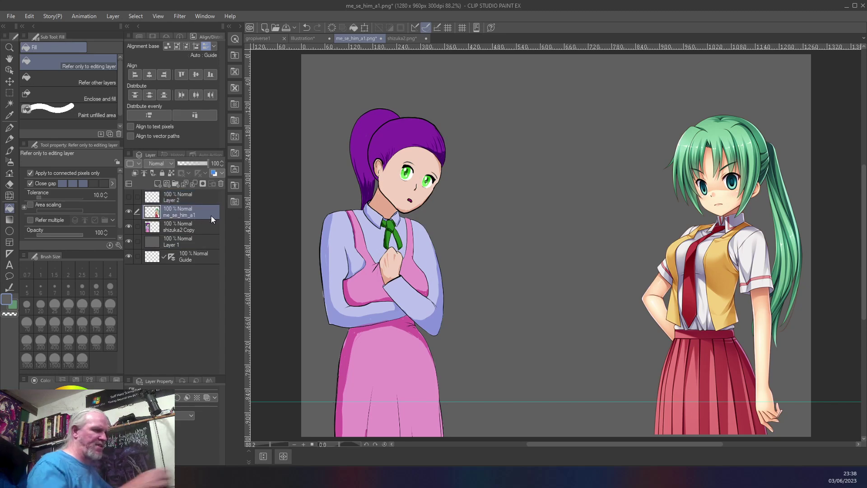
pyautogui.hotkey('ctrl', 'e')
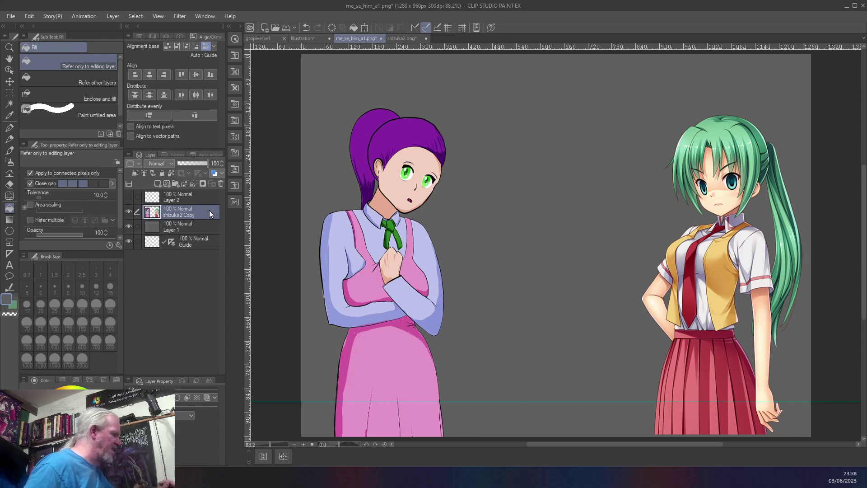
# Copy the whole merged layer with both figures and paste it into the Illustration canvas above the Flat Colour layer.
pyautogui.hotkey('ctrl', 'a')
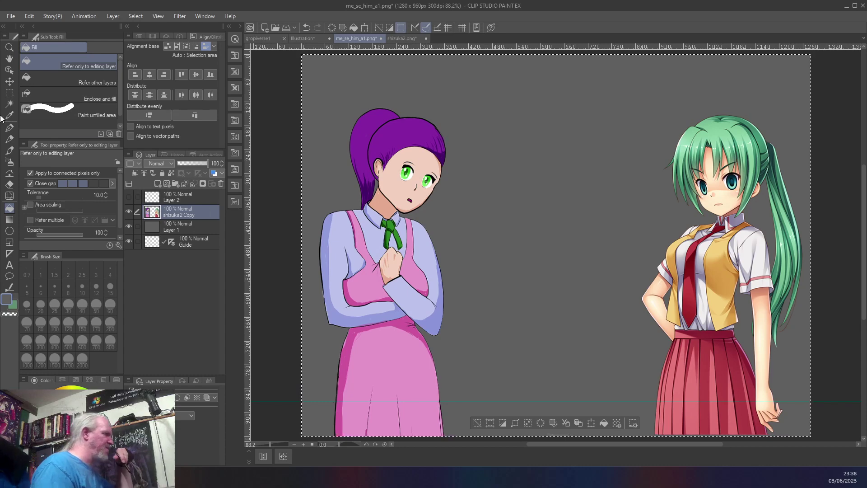
pyautogui.click(303, 39)
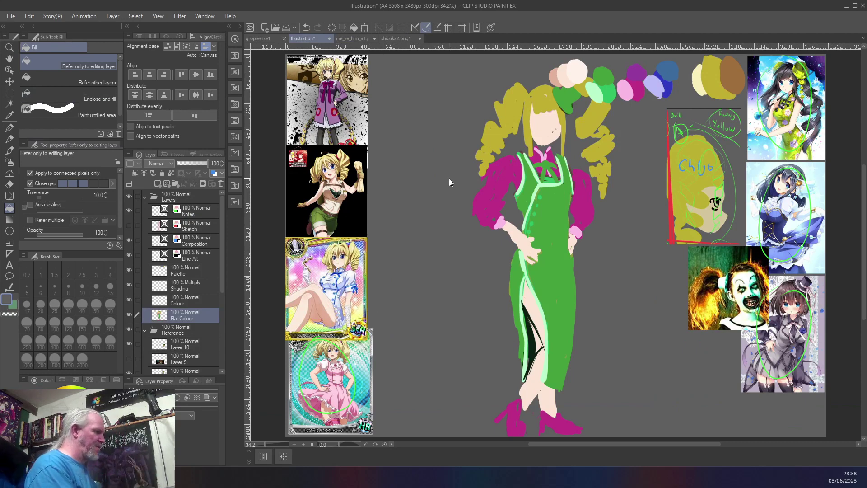
pyautogui.hotkey('ctrl', 'v')
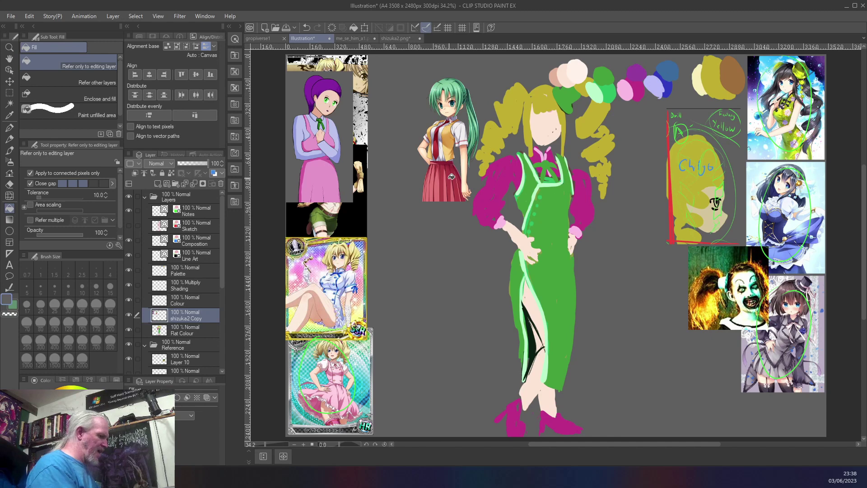
# Scale the pasted two-figure layer to 290% so it fills the canvas, with a figure on each side of the green-dressed character.
pyautogui.hotkey('ctrl', 't')
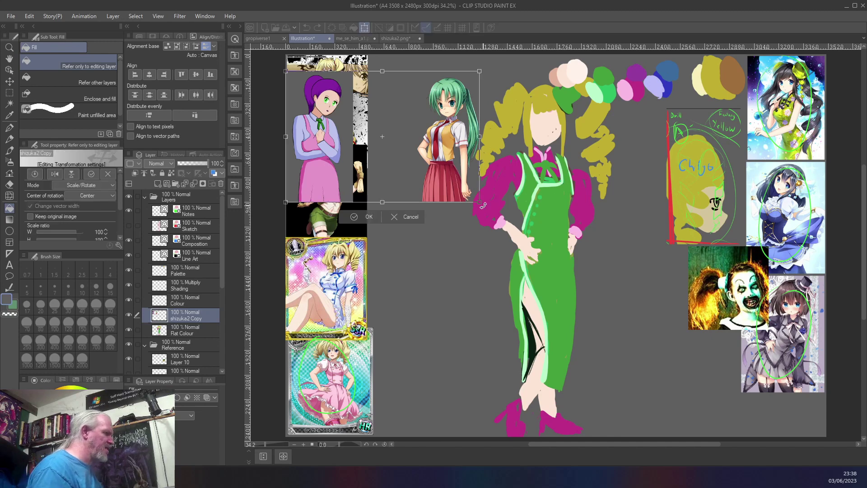
pyautogui.moveTo(480, 204); pyautogui.dragTo(832, 447)
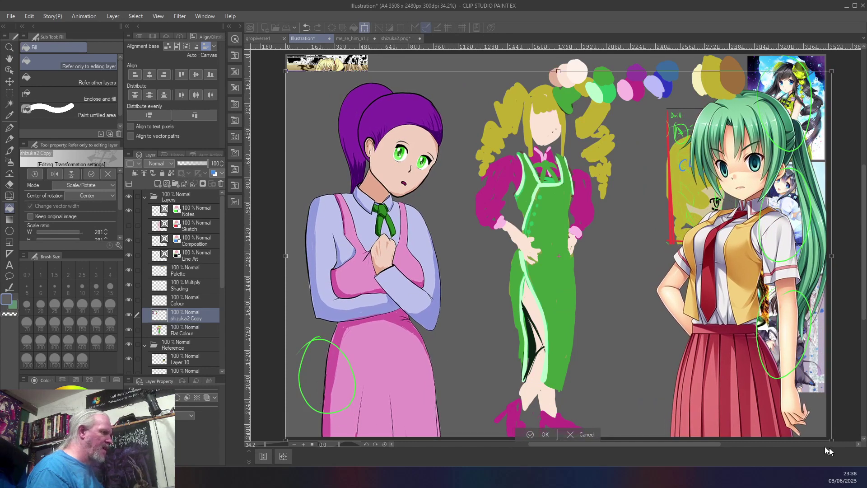
pyautogui.moveTo(284, 72); pyautogui.dragTo(276, 64)
pyautogui.moveTo(452, 234)
pyautogui.mouseDown()
pyautogui.moveTo(451, 204)
pyautogui.moveTo(456, 238)
pyautogui.mouseUp()
pyautogui.moveTo(280, 68); pyautogui.dragTo(275, 58)
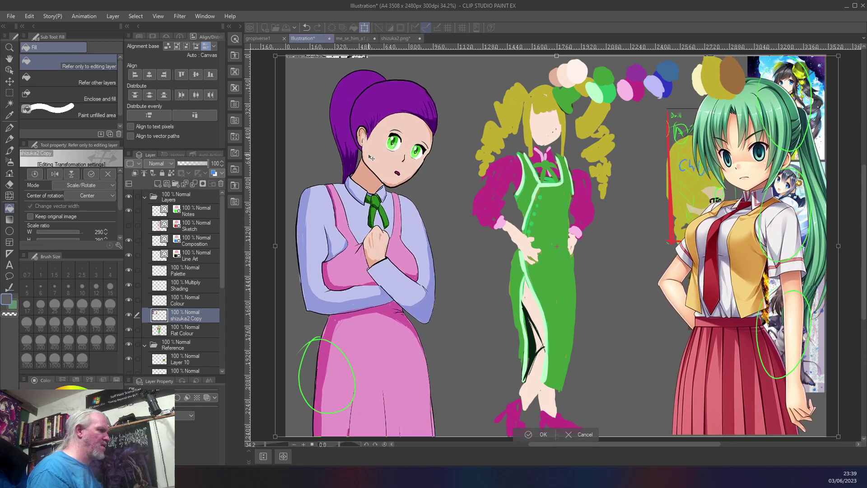
pyautogui.moveTo(371, 157); pyautogui.dragTo(366, 160)
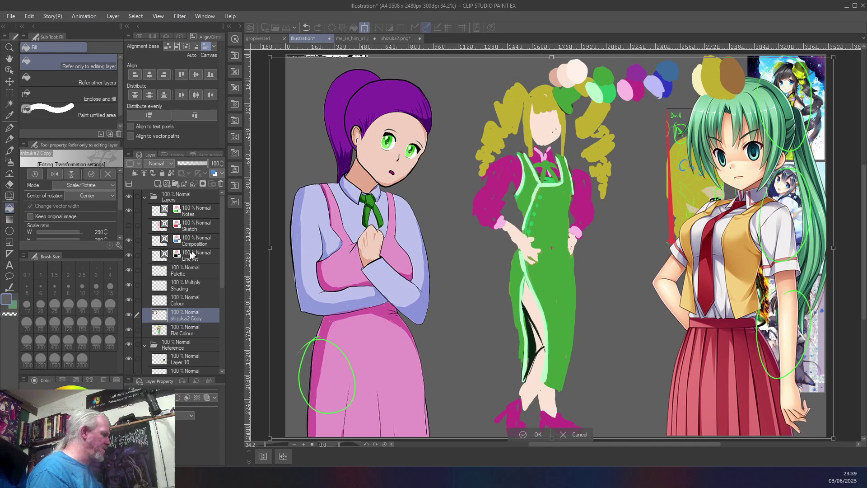
pyautogui.click(179, 316)
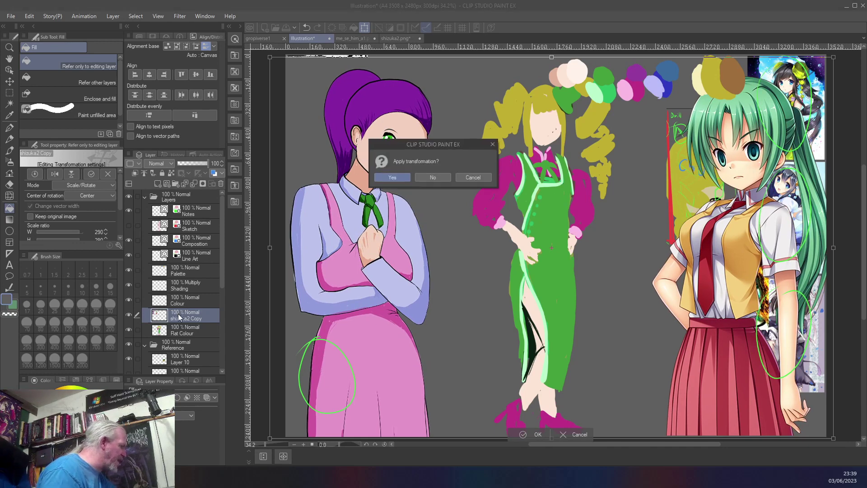
pyautogui.click(391, 177)
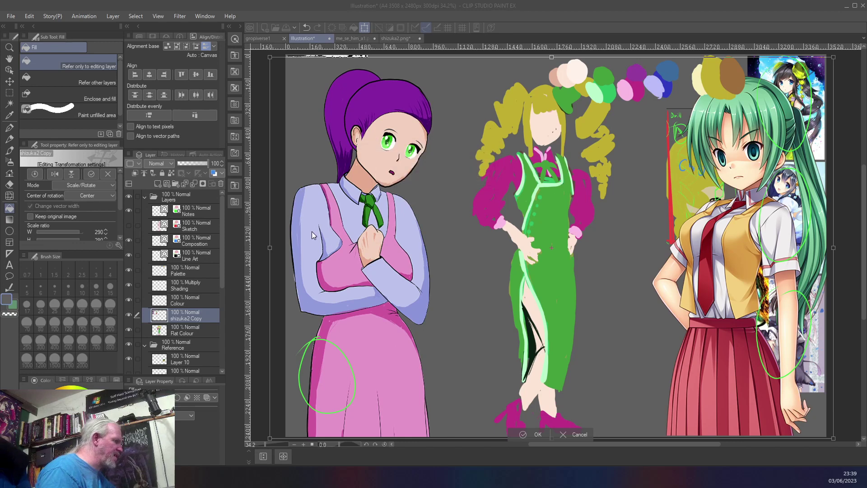
# Move the two-figure layer beneath the Reference folder, outside it and directly above the Background layer.
pyautogui.click(145, 345)
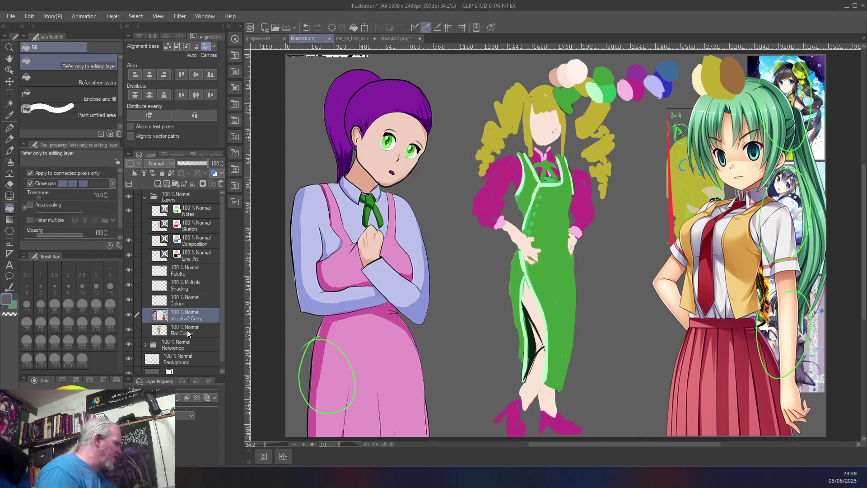
pyautogui.moveTo(186, 313); pyautogui.dragTo(185, 346)
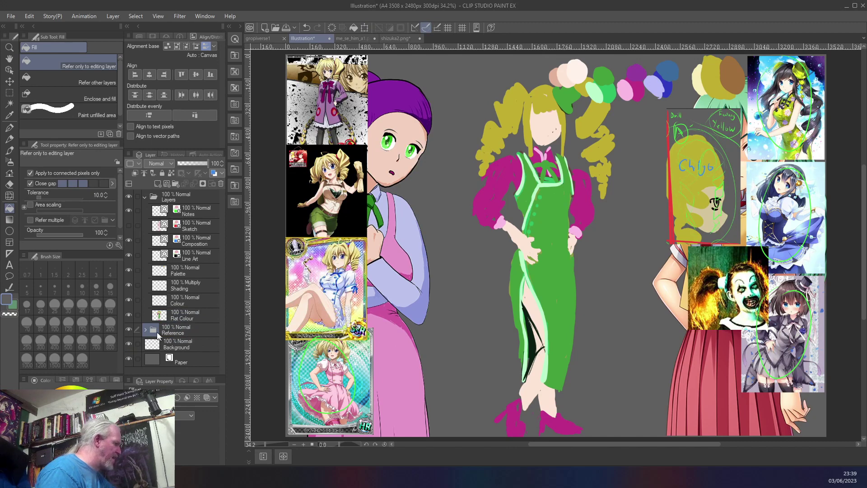
pyautogui.click(146, 331)
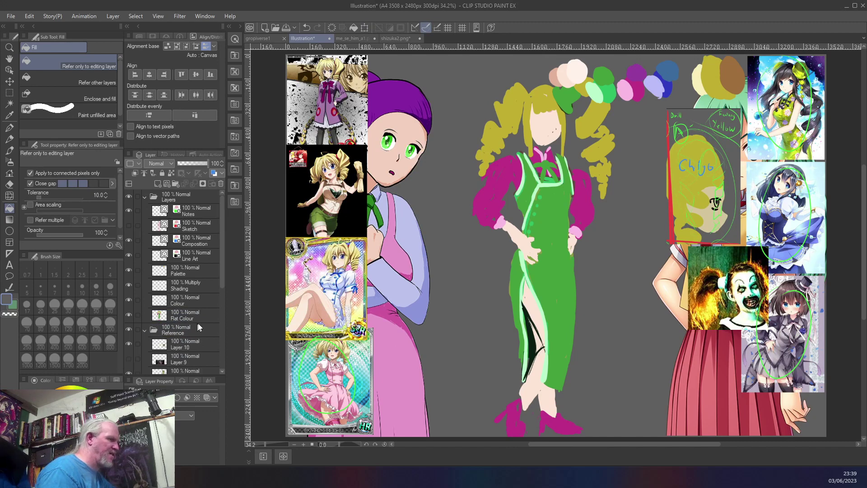
pyautogui.scroll(-3, 199, 286)
pyautogui.scroll(-2, 199, 286)
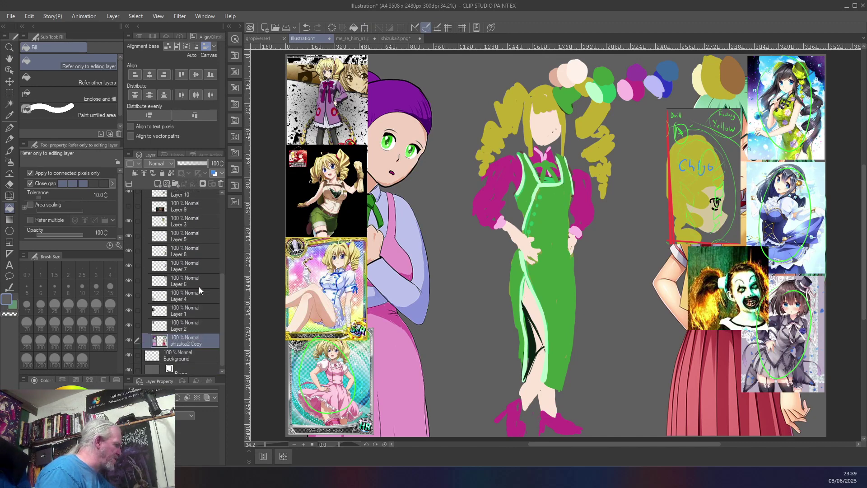
pyautogui.moveTo(180, 351); pyautogui.dragTo(185, 351)
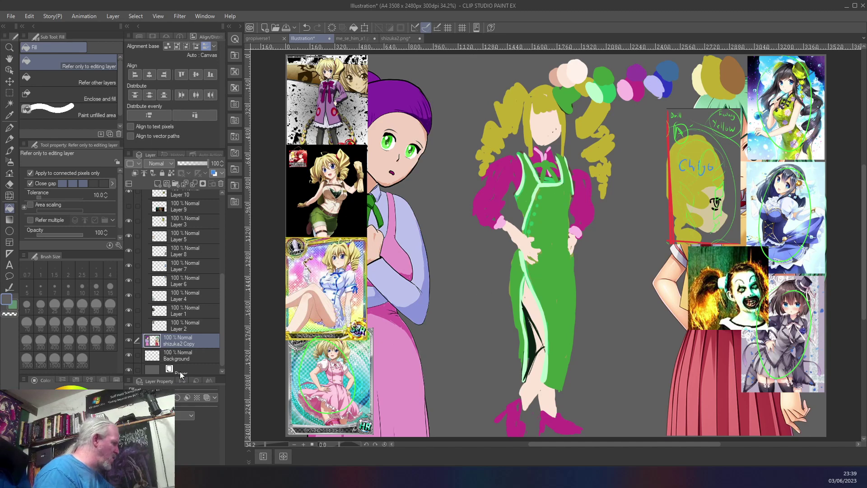
# Rename the two-figure layer as Progress Check.
pyautogui.click(128, 341)
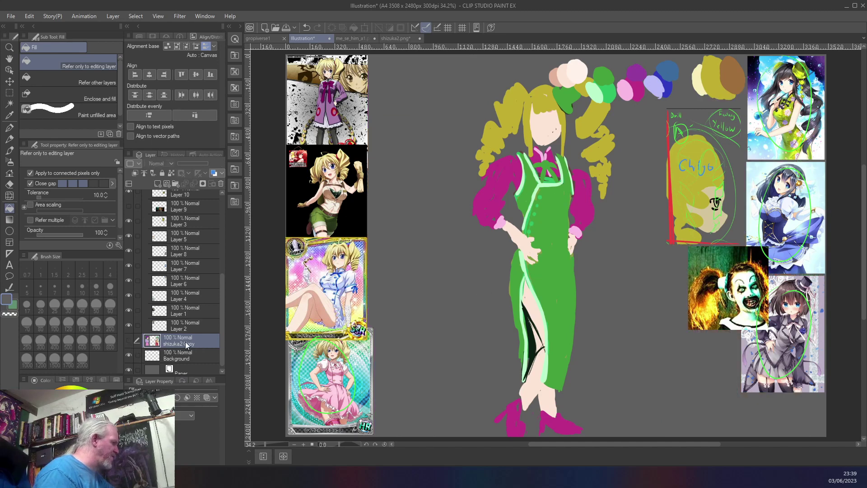
pyautogui.doubleClick(187, 345)
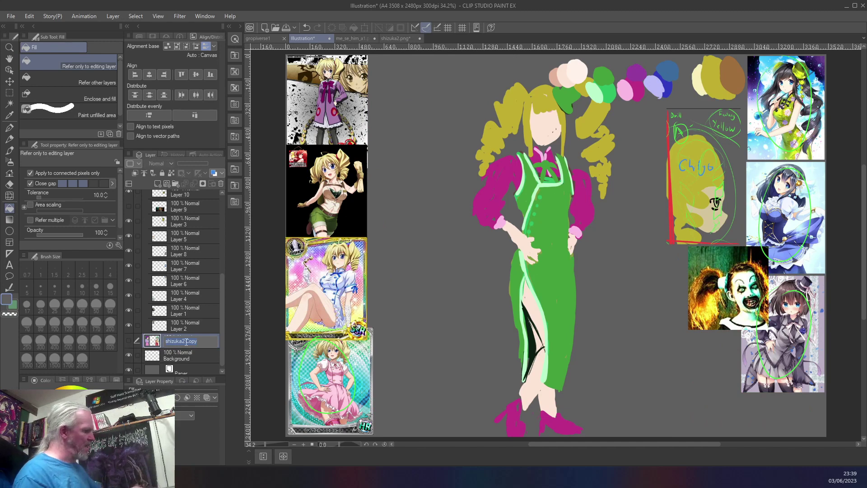
pyautogui.write('Progeress Check')
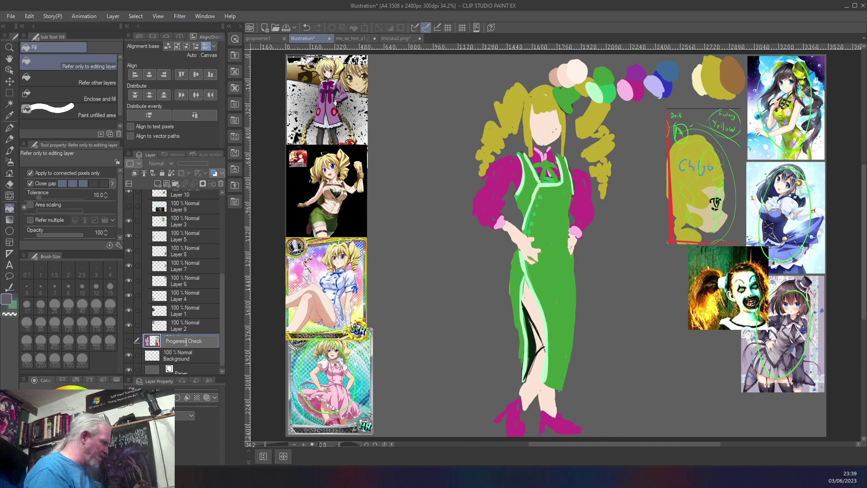
pyautogui.press('Return')
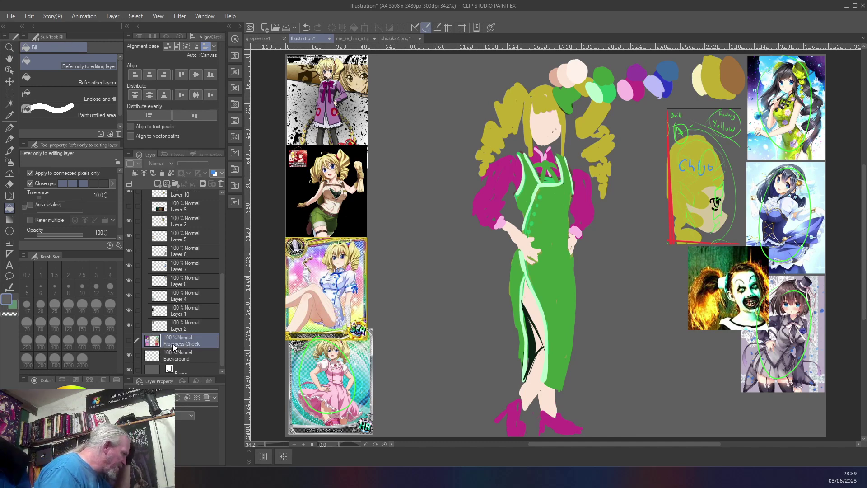
pyautogui.doubleClick(174, 345)
pyautogui.press('Home')
pyautogui.press('Right')
pyautogui.press('Right')
pyautogui.press('Right')
pyautogui.press('Right')
pyautogui.press('Right')
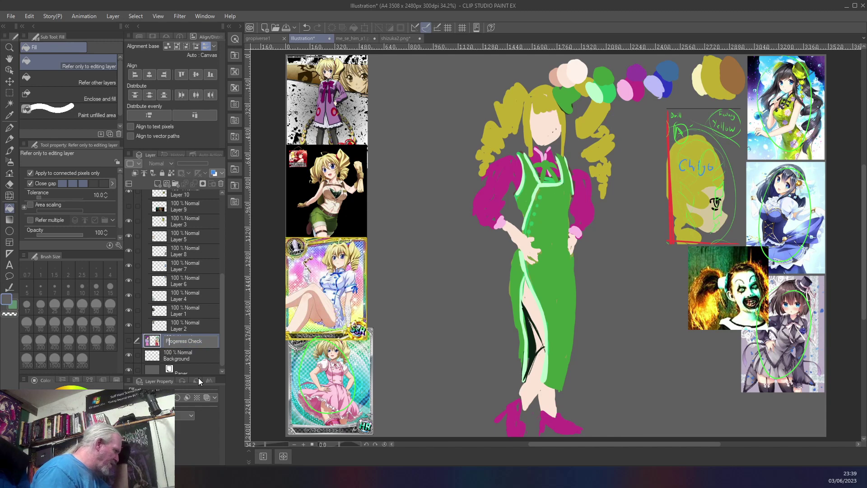
pyautogui.press('BackSpace')
pyautogui.press('Return')
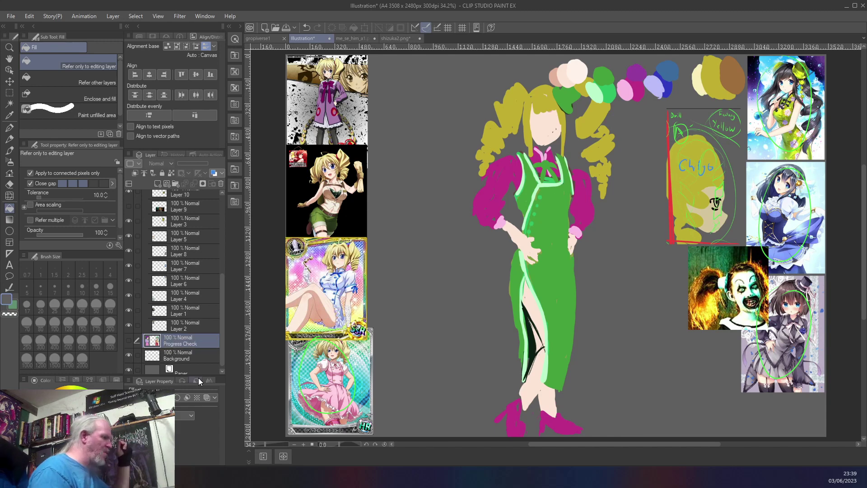
# Show the Progress Check layer, then collapse and hide the Reference folder.
pyautogui.click(129, 341)
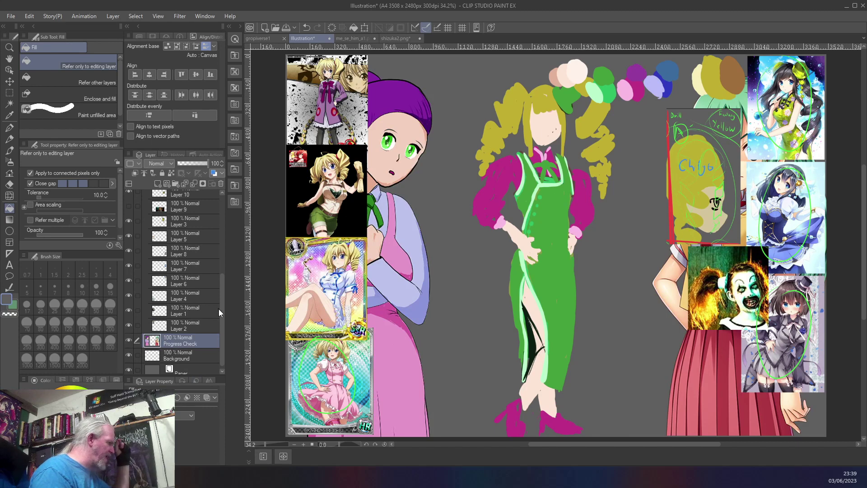
pyautogui.moveTo(221, 310); pyautogui.dragTo(218, 258)
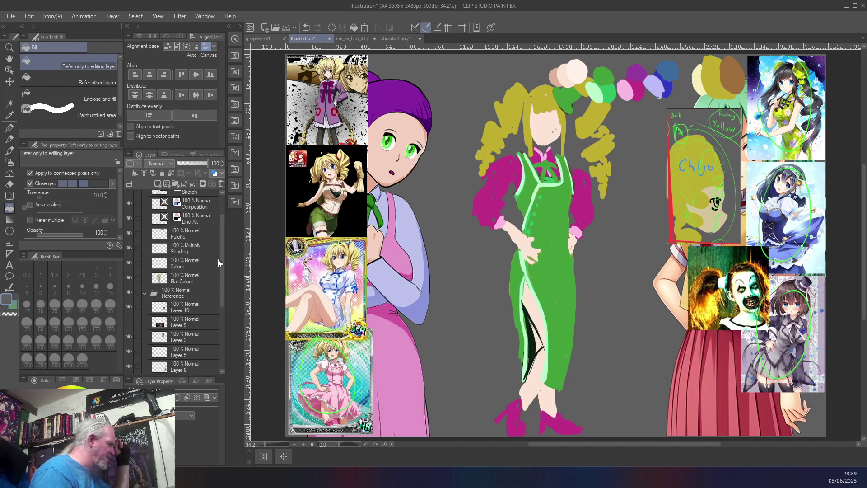
pyautogui.click(145, 294)
pyautogui.click(129, 323)
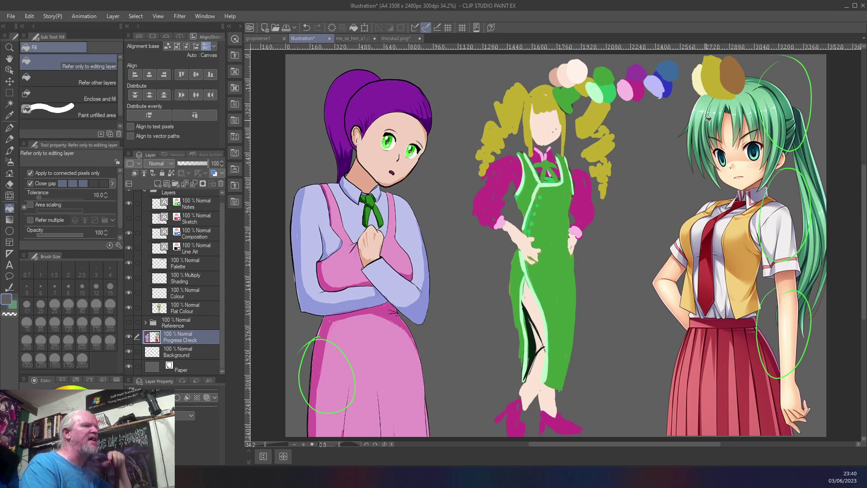
# Circle the bow and neckline of the green dress on the Notes layer with the Custom Test brush at size 8.
pyautogui.press('b')
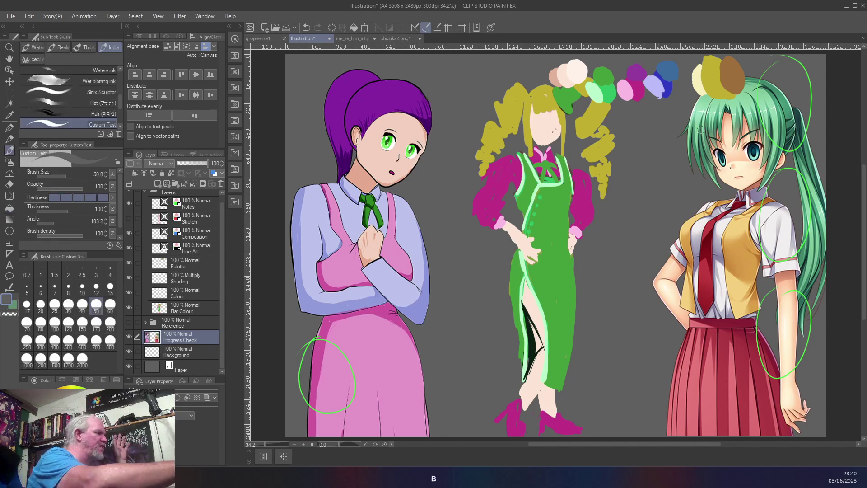
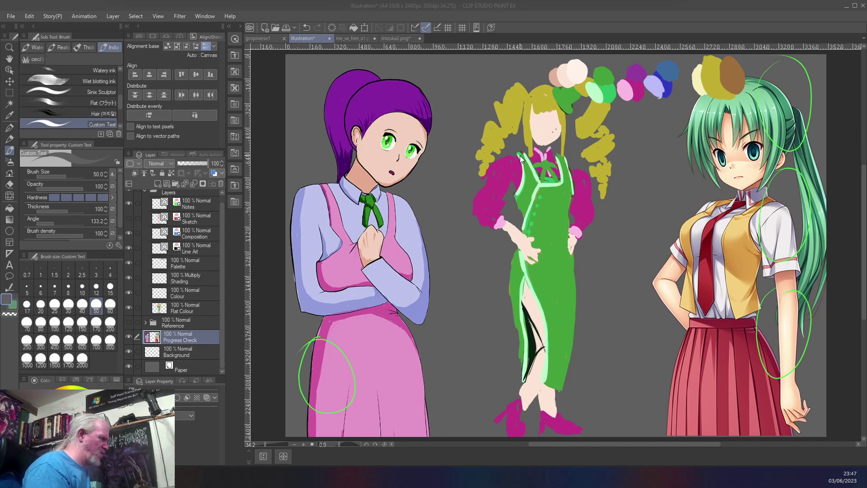
pyautogui.click(203, 205)
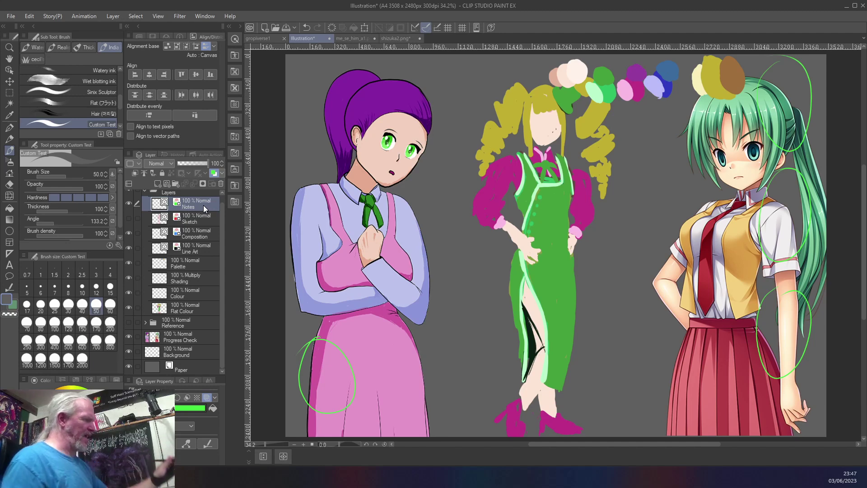
pyautogui.moveTo(552, 154)
pyautogui.mouseDown()
pyautogui.moveTo(512, 175)
pyautogui.moveTo(521, 155)
pyautogui.mouseUp()
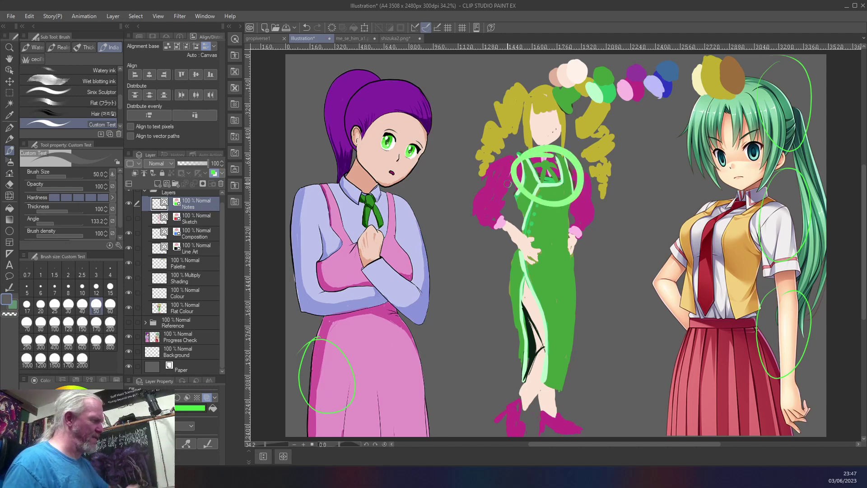
pyautogui.hotkey('ctrl', 'z')
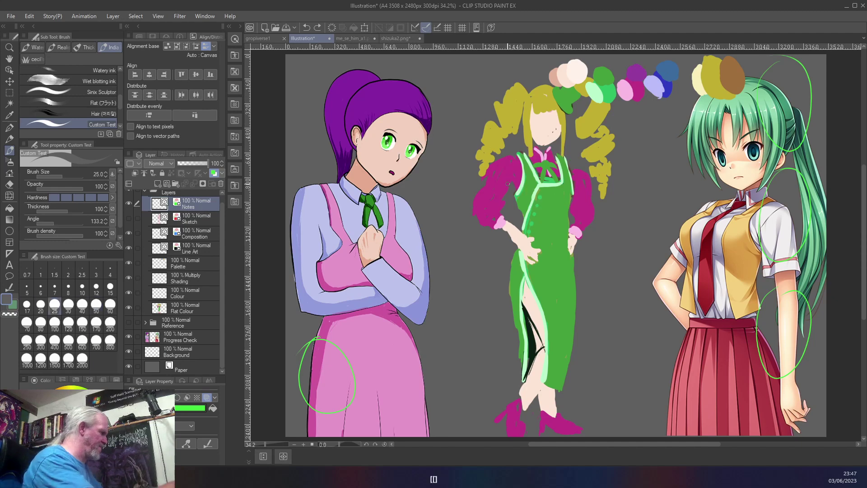
pyautogui.click(54, 288)
pyautogui.click(68, 289)
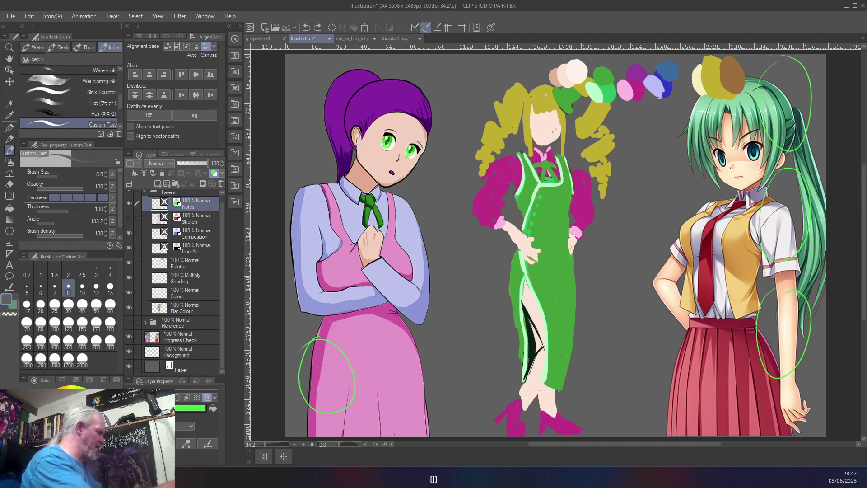
pyautogui.moveTo(538, 154)
pyautogui.mouseDown()
pyautogui.moveTo(558, 189)
pyautogui.moveTo(532, 156)
pyautogui.mouseUp()
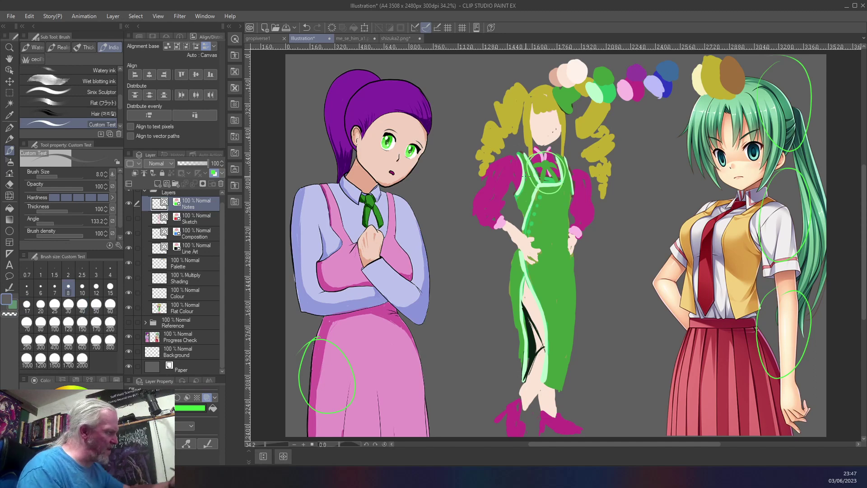
# Sketch thin guide lines along the green dress's front opening and long flowing lines down its skirt.
pyautogui.moveTo(540, 179)
pyautogui.mouseDown()
pyautogui.moveTo(524, 212)
pyautogui.moveTo(549, 189)
pyautogui.moveTo(520, 230)
pyautogui.mouseUp()
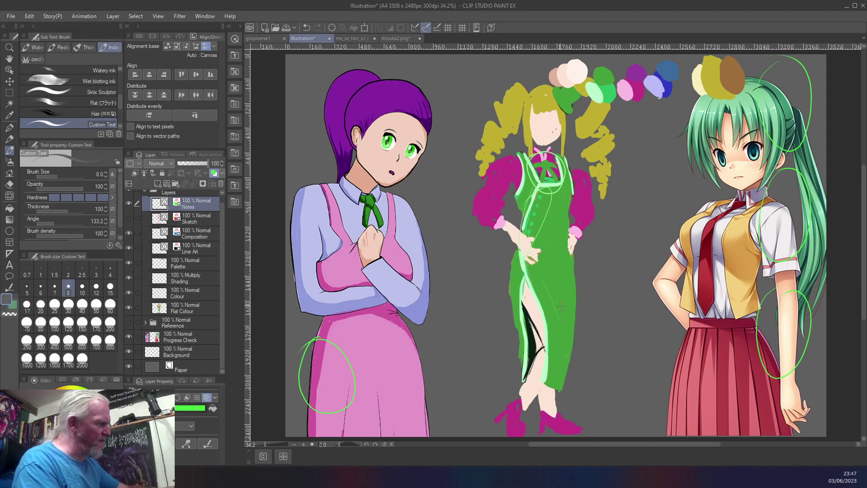
pyautogui.moveTo(552, 234); pyautogui.dragTo(561, 293)
pyautogui.moveTo(557, 269); pyautogui.dragTo(547, 310)
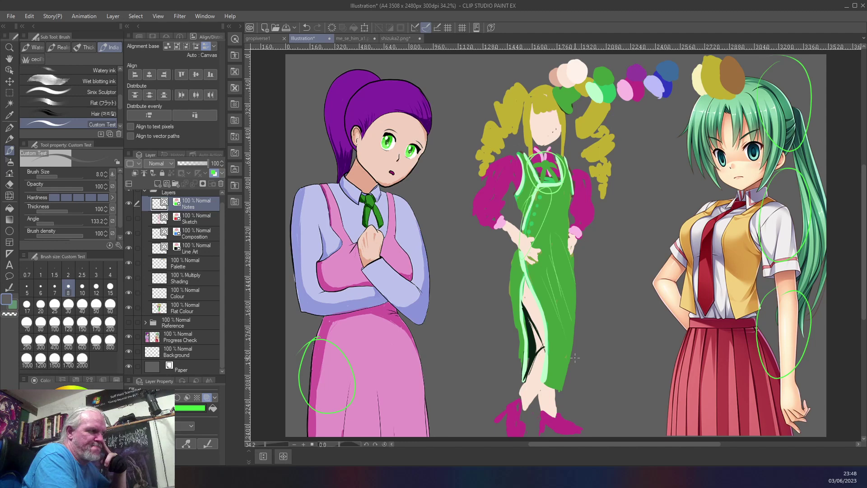
# Sketch curling decorative lines from the green dress's hem up along the skirt with the size 8 brush.
pyautogui.press('j')
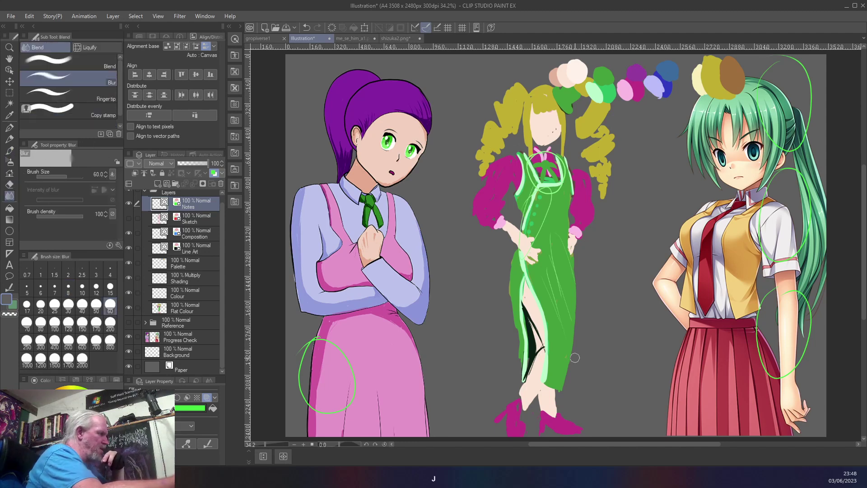
pyautogui.press('j')
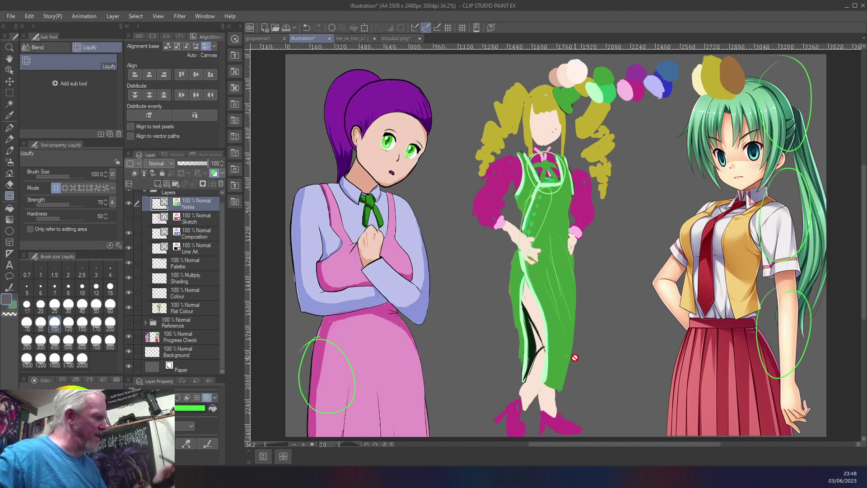
pyautogui.press('b')
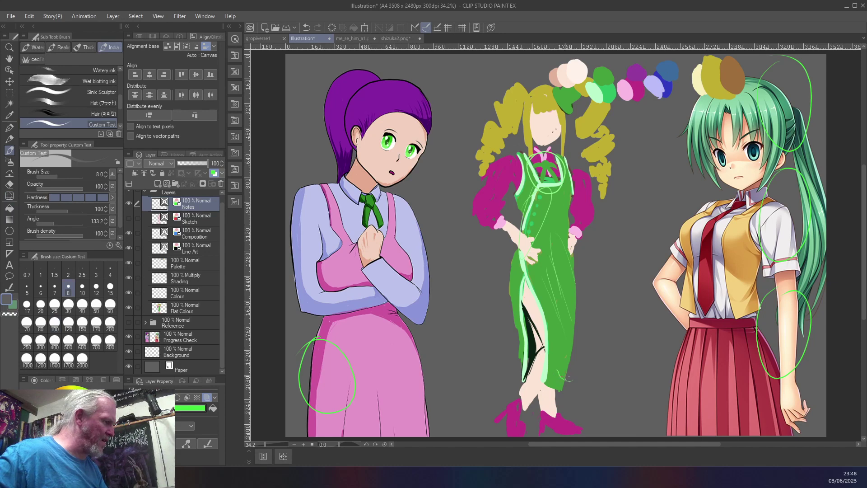
pyautogui.moveTo(557, 375); pyautogui.dragTo(559, 340)
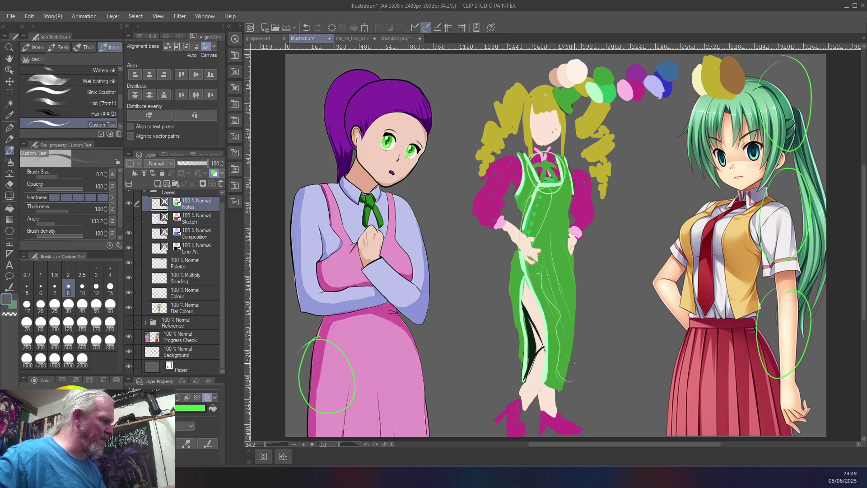
pyautogui.moveTo(574, 369)
pyautogui.mouseDown()
pyautogui.moveTo(551, 363)
pyautogui.moveTo(561, 323)
pyautogui.mouseUp()
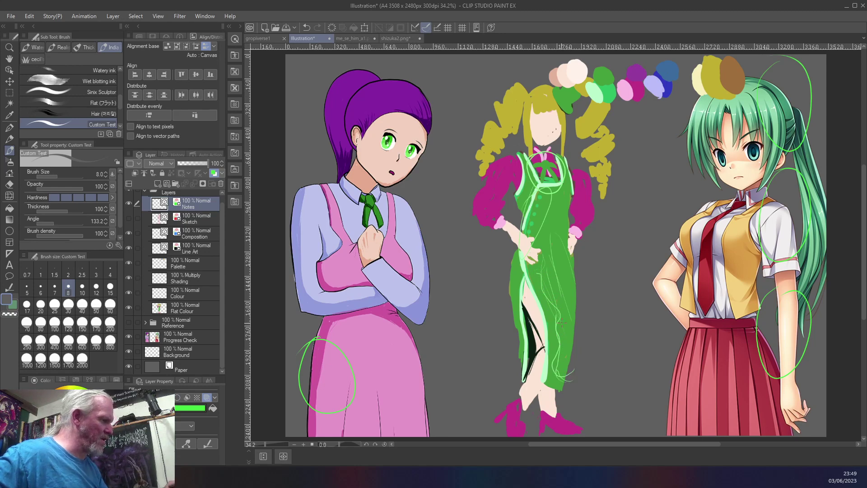
pyautogui.moveTo(568, 373)
pyautogui.mouseDown()
pyautogui.moveTo(553, 359)
pyautogui.moveTo(560, 314)
pyautogui.moveTo(544, 264)
pyautogui.mouseUp()
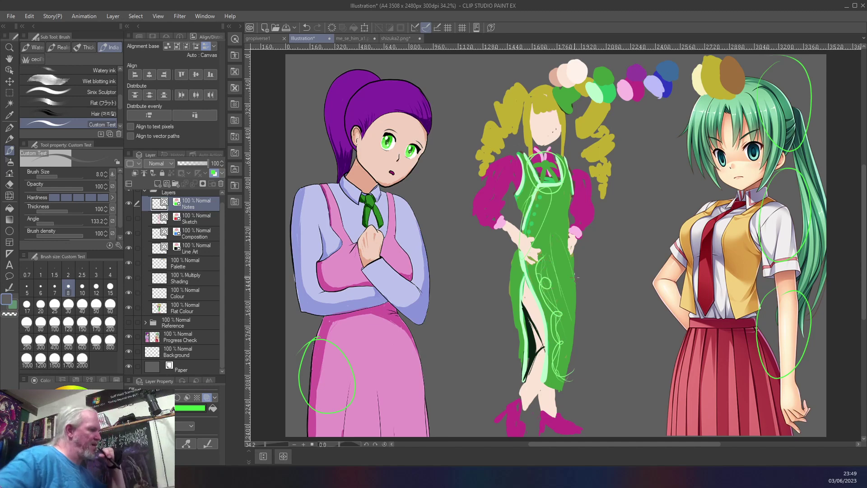
pyautogui.moveTo(654, 110)
pyautogui.mouseDown()
pyautogui.moveTo(640, 130)
pyautogui.moveTo(663, 135)
pyautogui.moveTo(643, 152)
pyautogui.mouseUp()
pyautogui.moveTo(638, 113)
pyautogui.mouseDown()
pyautogui.moveTo(640, 132)
pyautogui.moveTo(655, 134)
pyautogui.moveTo(645, 130)
pyautogui.moveTo(643, 144)
pyautogui.moveTo(659, 143)
pyautogui.moveTo(652, 160)
pyautogui.mouseUp()
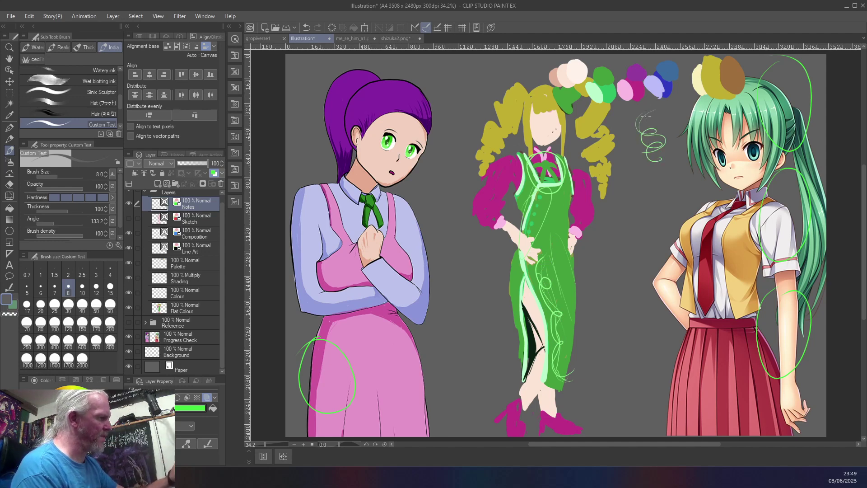
pyautogui.moveTo(654, 103)
pyautogui.mouseDown()
pyautogui.moveTo(652, 121)
pyautogui.moveTo(641, 123)
pyautogui.moveTo(660, 143)
pyautogui.mouseUp()
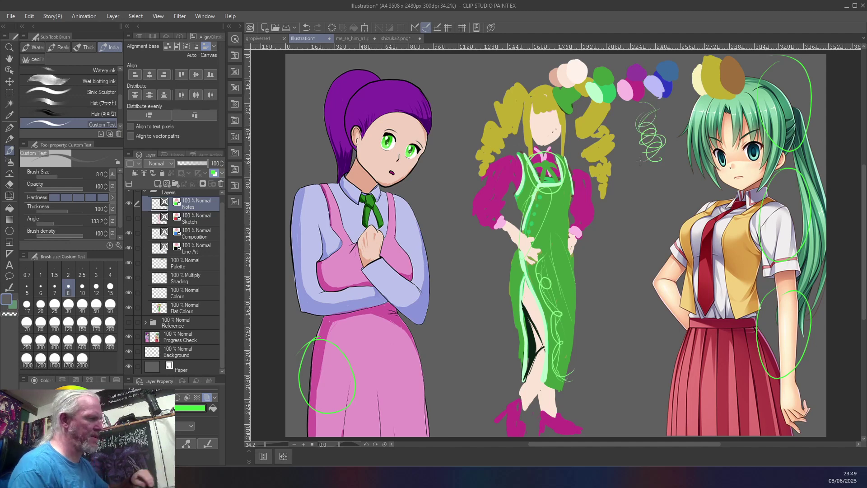
pyautogui.hotkey('ctrl', 'z')
pyautogui.hotkey('ctrl', 'z')
pyautogui.hotkey('ctrl', 'z')
pyautogui.hotkey('ctrl', 'z')
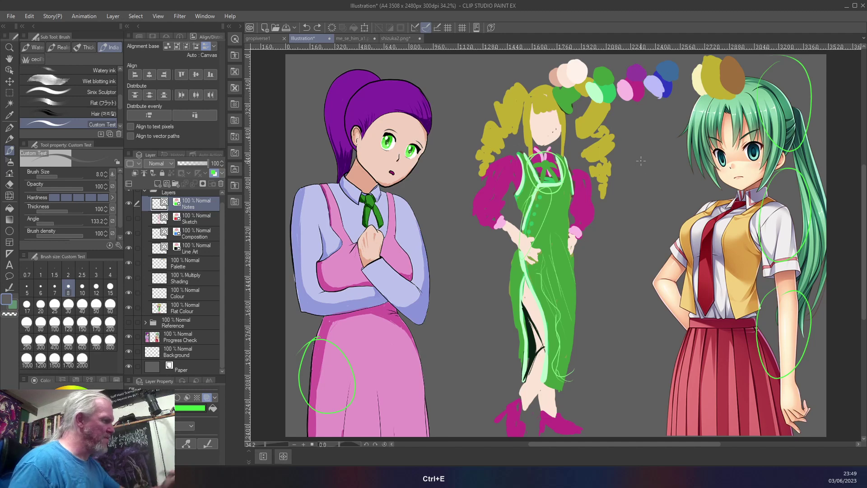
# Sketch loose spiral curl guides beside both hair drills and curling lines alongside the green dress's skirt on the Notes layer.
pyautogui.moveTo(638, 112)
pyautogui.mouseDown()
pyautogui.moveTo(631, 141)
pyautogui.moveTo(636, 134)
pyautogui.moveTo(647, 151)
pyautogui.moveTo(637, 161)
pyautogui.moveTo(650, 161)
pyautogui.moveTo(638, 198)
pyautogui.mouseUp()
pyautogui.moveTo(476, 84)
pyautogui.mouseDown()
pyautogui.moveTo(454, 122)
pyautogui.moveTo(468, 146)
pyautogui.moveTo(448, 147)
pyautogui.moveTo(461, 193)
pyautogui.mouseUp()
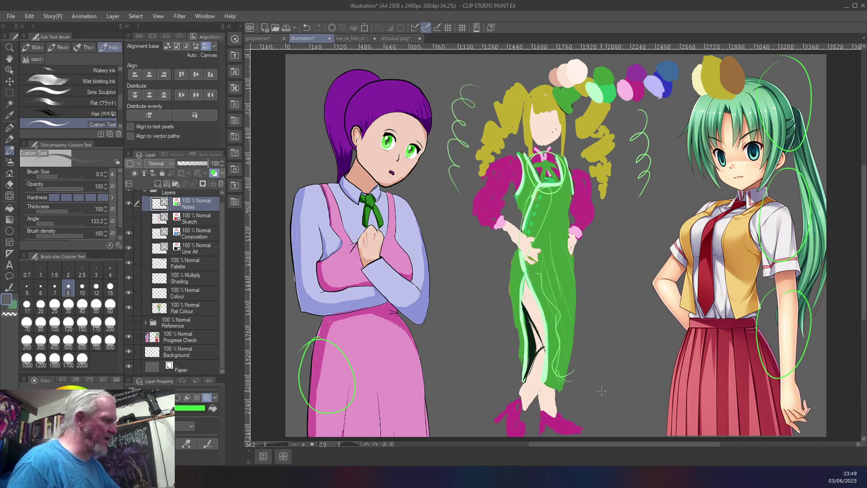
pyautogui.moveTo(602, 391)
pyautogui.mouseDown()
pyautogui.moveTo(580, 386)
pyautogui.moveTo(584, 363)
pyautogui.moveTo(594, 363)
pyautogui.moveTo(584, 350)
pyautogui.moveTo(583, 327)
pyautogui.moveTo(594, 329)
pyautogui.moveTo(586, 276)
pyautogui.mouseUp()
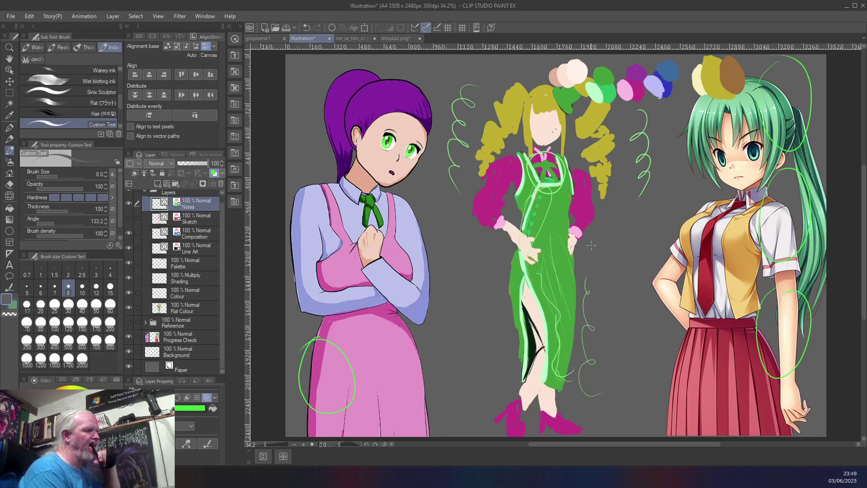
pyautogui.moveTo(588, 258); pyautogui.dragTo(595, 277)
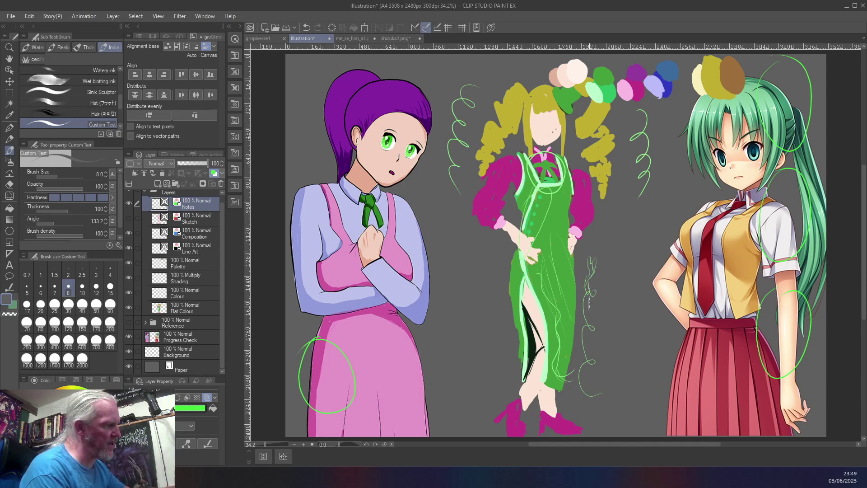
pyautogui.moveTo(590, 304); pyautogui.dragTo(597, 324)
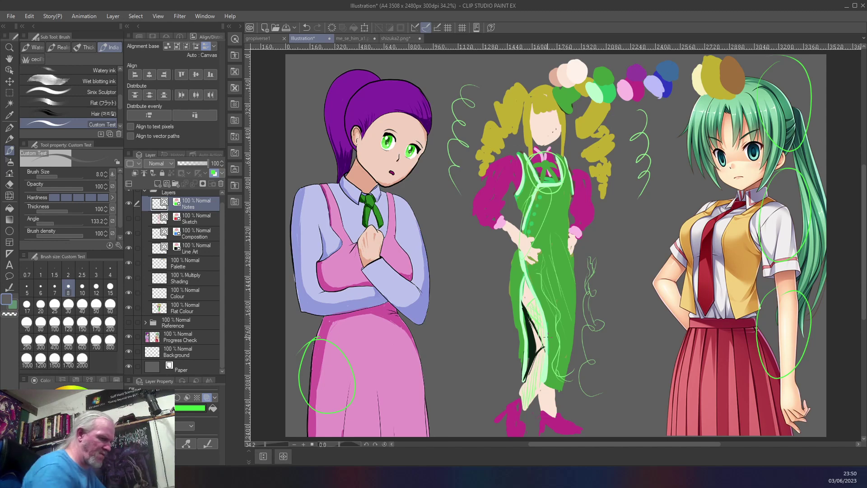
# Clear the Notes layer, then draw crosshatched fishnet lines in the background grey over the exposed leg on the Flat Colour layer.
pyautogui.press('Delete')
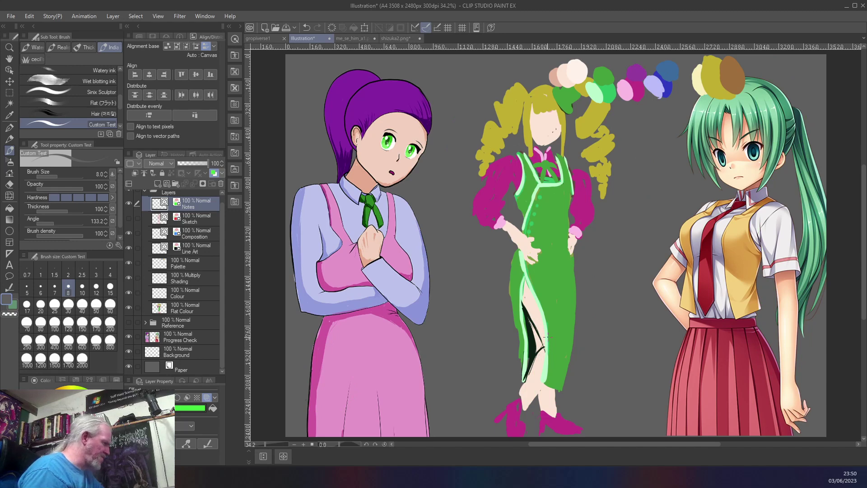
pyautogui.click(193, 308)
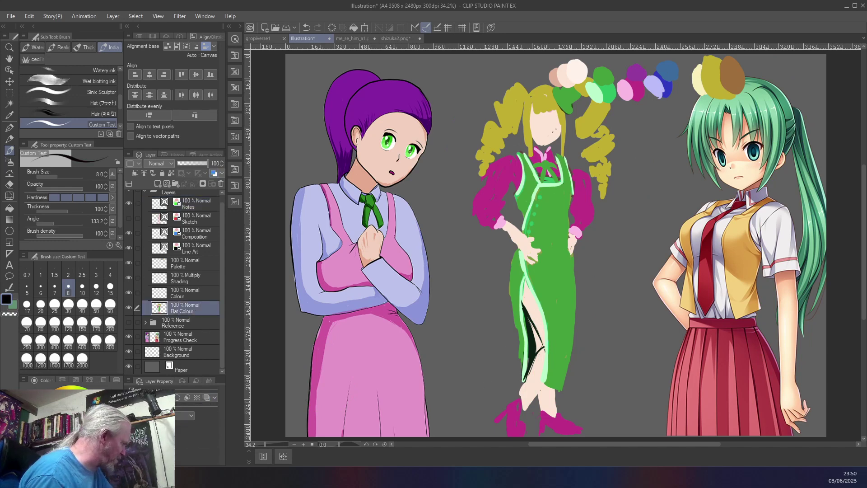
pyautogui.keyDown('alt'); pyautogui.click(590, 348); pyautogui.keyUp('alt')
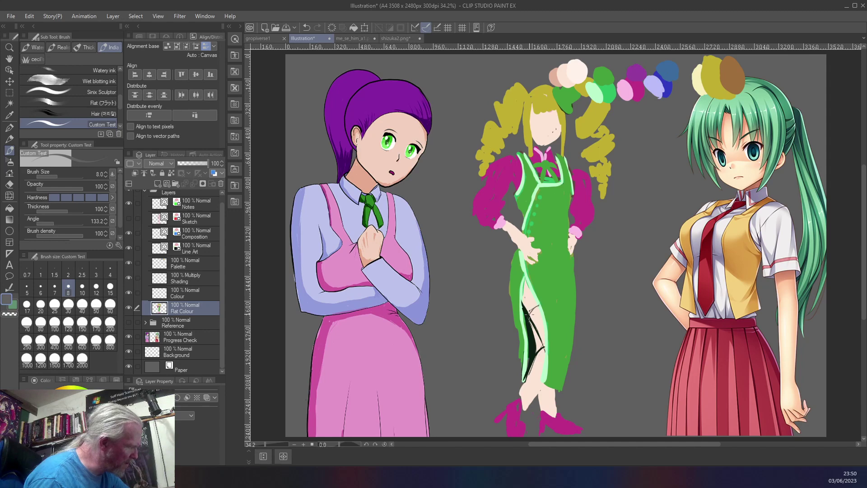
pyautogui.moveTo(529, 302)
pyautogui.mouseDown()
pyautogui.moveTo(533, 310)
pyautogui.moveTo(544, 337)
pyautogui.moveTo(539, 309)
pyautogui.moveTo(544, 340)
pyautogui.moveTo(540, 308)
pyautogui.moveTo(543, 352)
pyautogui.moveTo(535, 317)
pyautogui.mouseUp()
pyautogui.moveTo(542, 306); pyautogui.dragTo(532, 324)
pyautogui.moveTo(546, 320)
pyautogui.mouseDown()
pyautogui.moveTo(535, 325)
pyautogui.moveTo(538, 360)
pyautogui.mouseUp()
pyautogui.moveTo(548, 346)
pyautogui.mouseDown()
pyautogui.moveTo(529, 382)
pyautogui.moveTo(540, 357)
pyautogui.moveTo(523, 377)
pyautogui.moveTo(543, 357)
pyautogui.moveTo(524, 382)
pyautogui.moveTo(542, 368)
pyautogui.moveTo(522, 399)
pyautogui.mouseUp()
pyautogui.moveTo(539, 383); pyautogui.dragTo(525, 401)
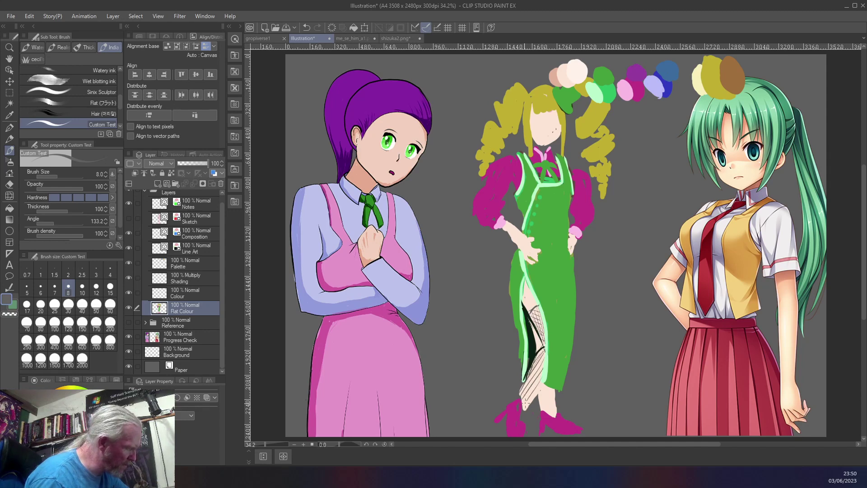
pyautogui.moveTo(543, 367)
pyautogui.mouseDown()
pyautogui.moveTo(539, 388)
pyautogui.moveTo(537, 368)
pyautogui.moveTo(536, 398)
pyautogui.moveTo(538, 352)
pyautogui.moveTo(535, 402)
pyautogui.moveTo(518, 403)
pyautogui.moveTo(543, 348)
pyautogui.moveTo(520, 397)
pyautogui.mouseUp()
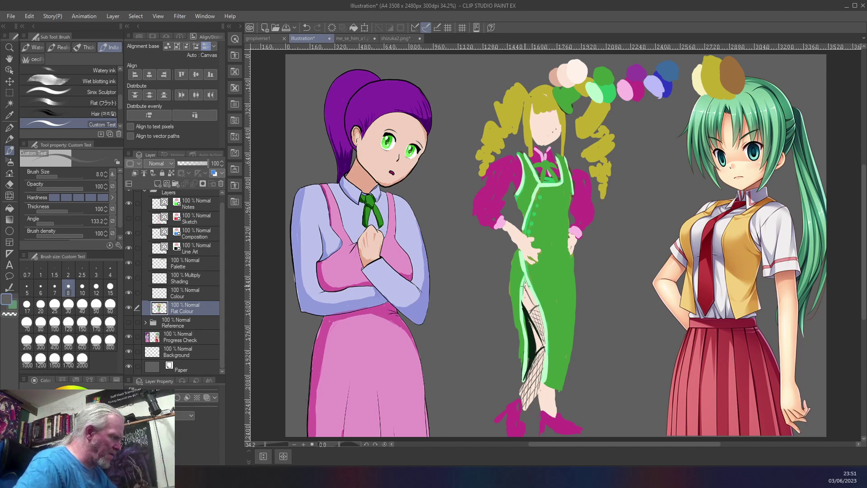
pyautogui.moveTo(525, 286); pyautogui.dragTo(535, 303)
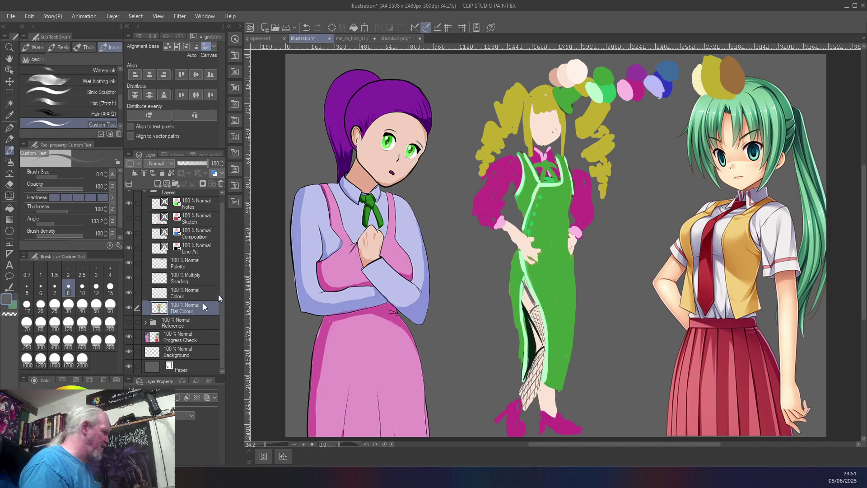
# Show the Reference folder and hide the Progress Check layer.
pyautogui.click(129, 323)
pyautogui.click(128, 337)
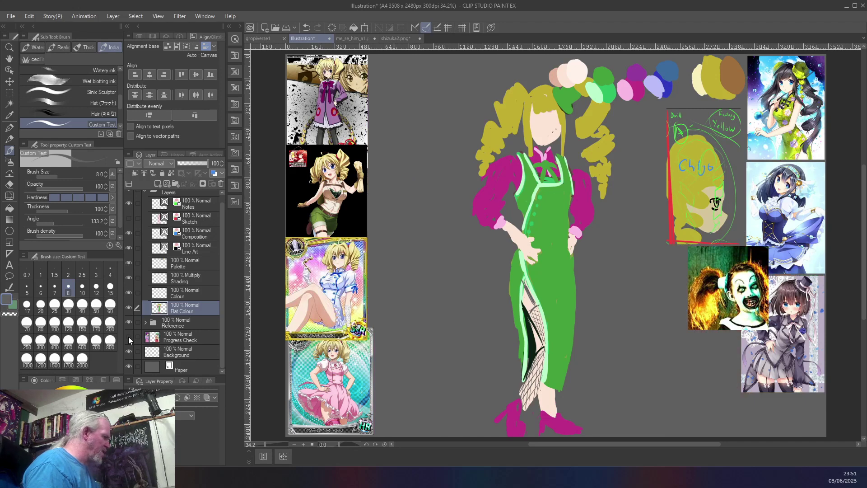
pyautogui.click(128, 337)
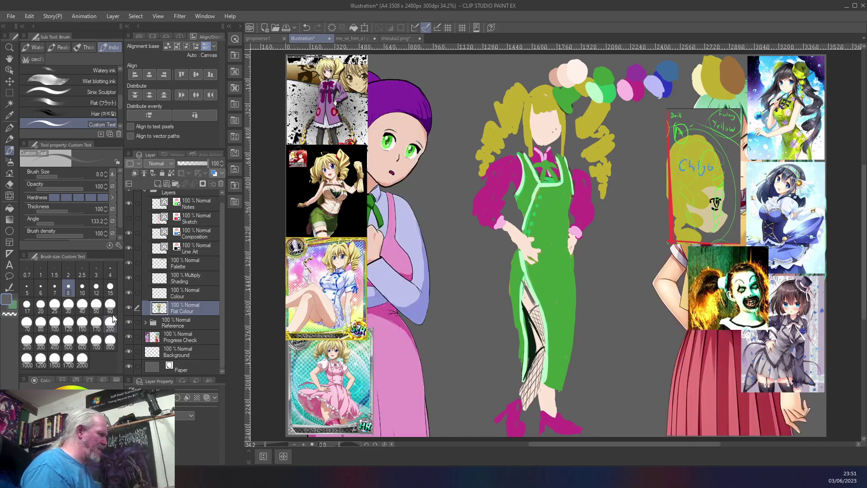
pyautogui.click(129, 307)
pyautogui.click(129, 307)
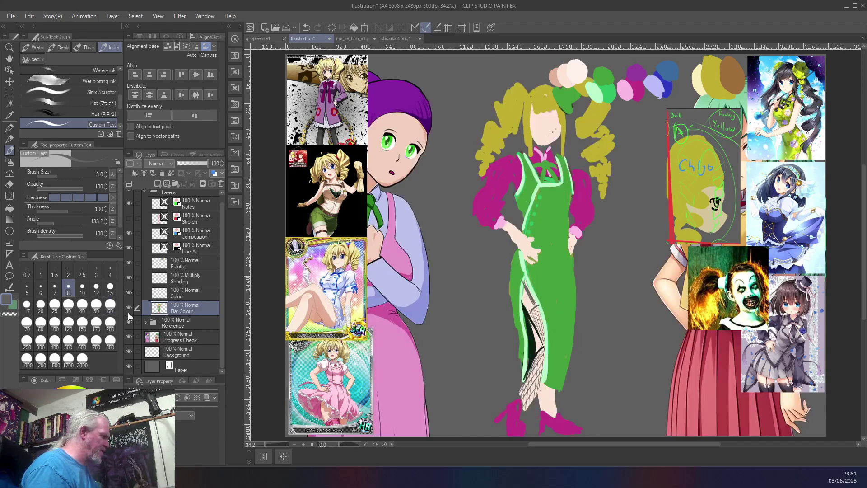
pyautogui.click(128, 322)
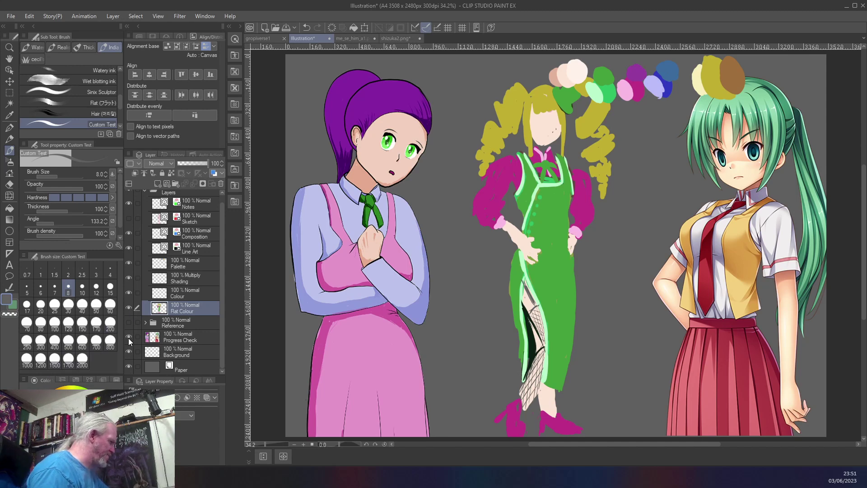
pyautogui.click(128, 338)
pyautogui.click(128, 322)
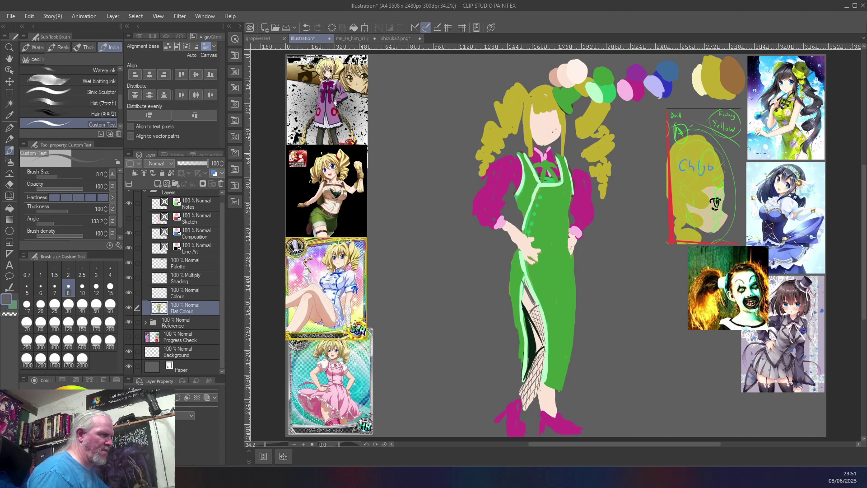
# Examine the floral pattern on the green dress in the black-haired girl's reference picture.
pyautogui.scroll(8, 792, 111)
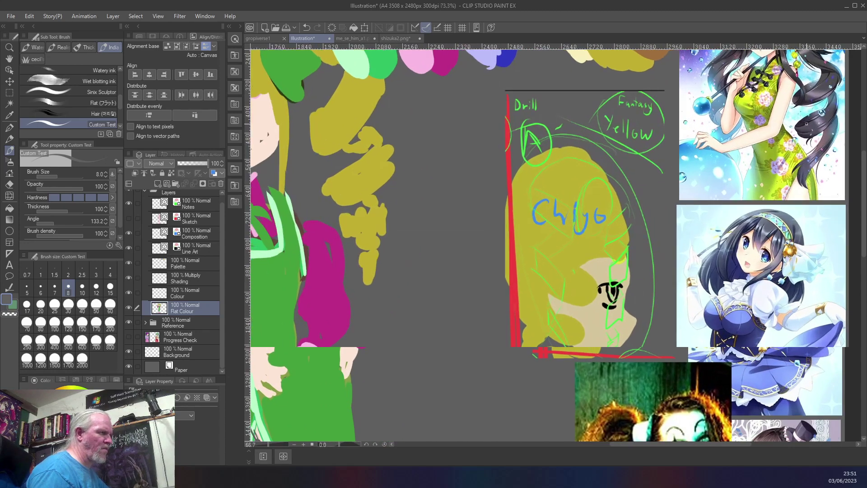
pyautogui.scroll(2, 792, 110)
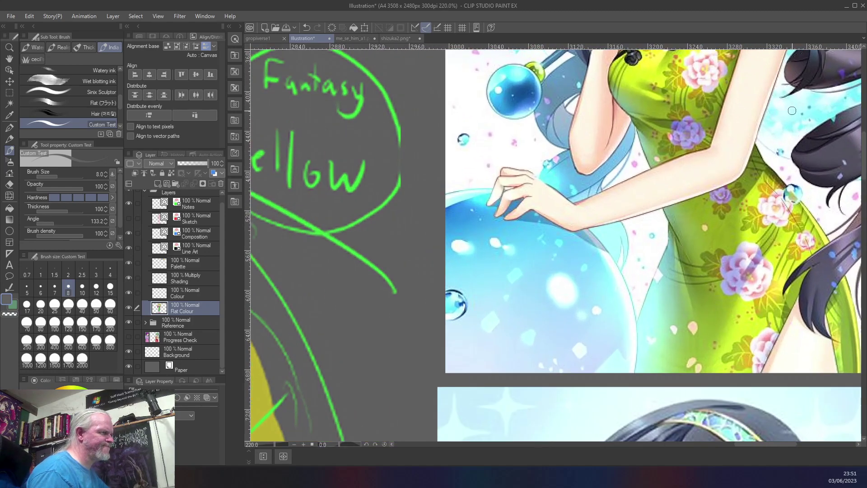
pyautogui.scroll(-5, 792, 110)
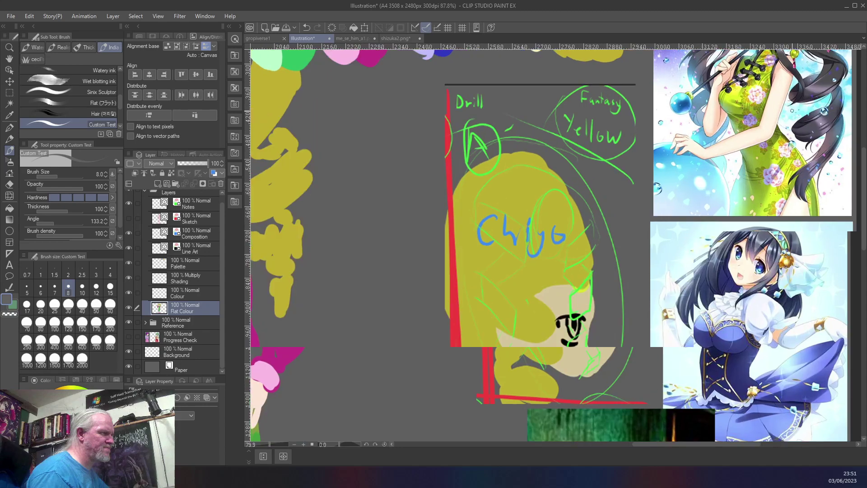
pyautogui.scroll(-4, 792, 110)
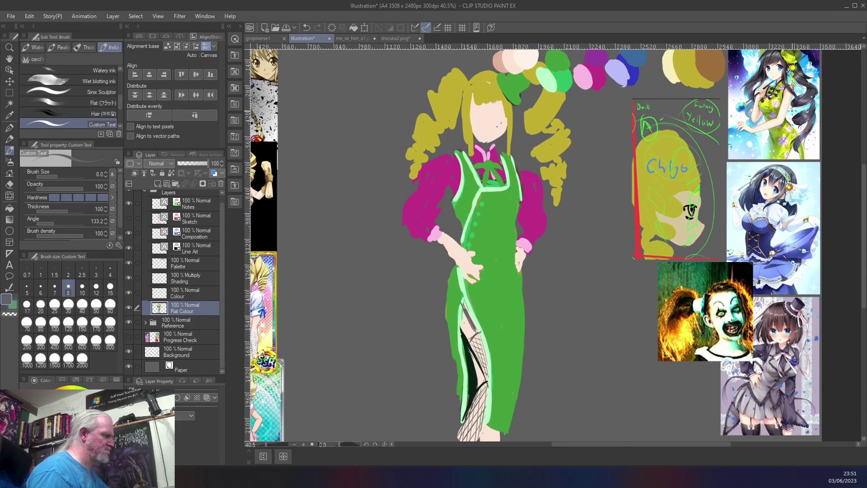
pyautogui.scroll(-1, 792, 111)
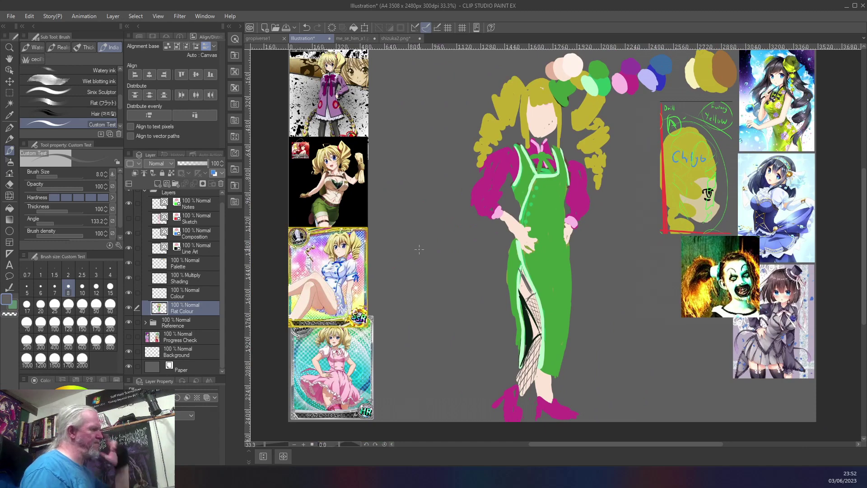
pyautogui.hotkey('ctrl', '0')
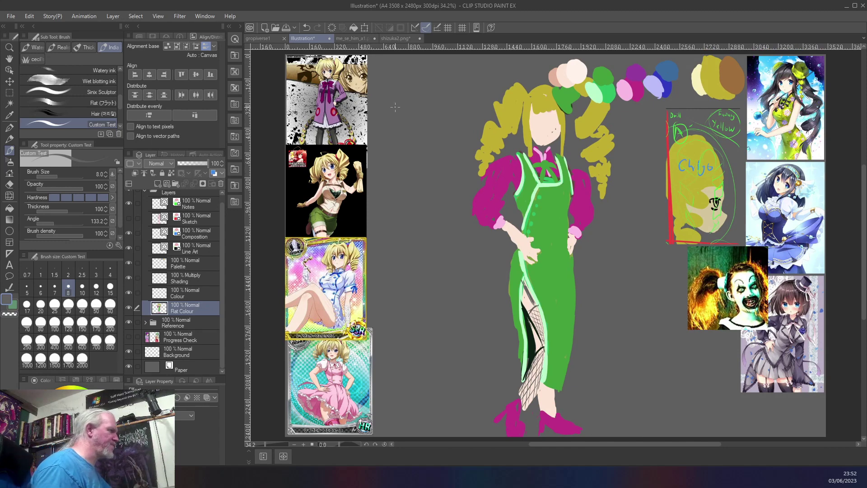
# Save the illustration as chiyo in CLIP STUDIO FORMAT in the gropiverse folder.
pyautogui.hotkey('ctrl', 'shift', 's')
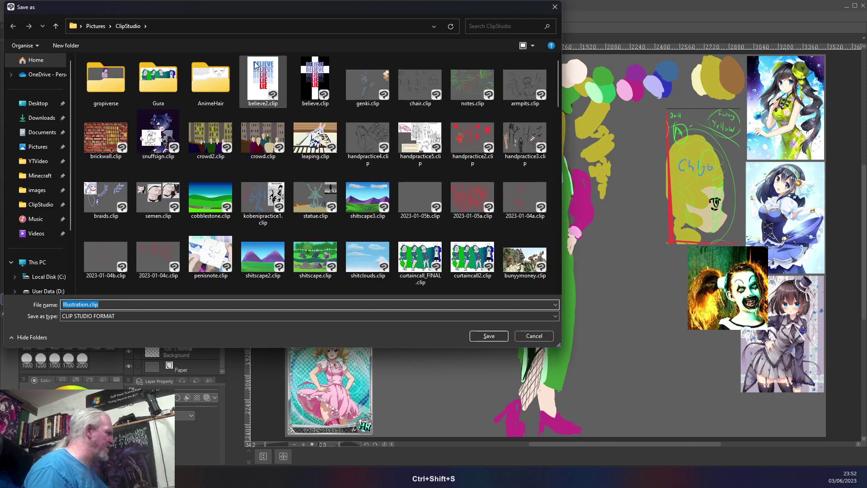
pyautogui.doubleClick(115, 84)
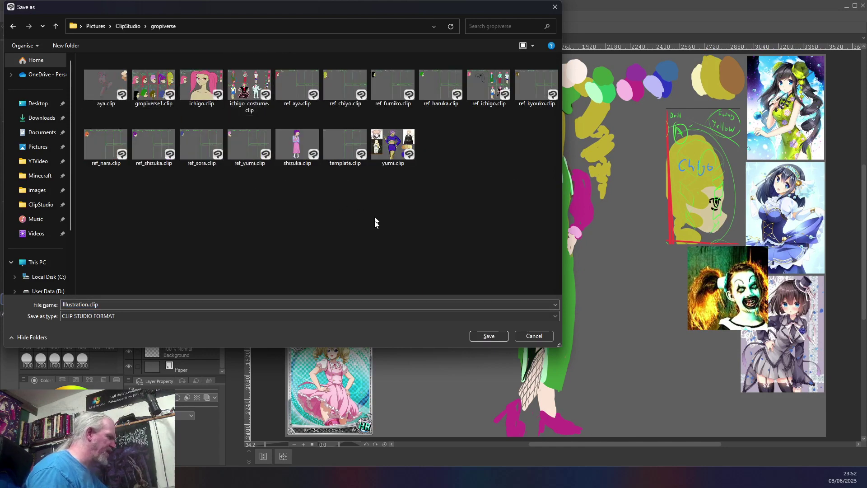
pyautogui.click(355, 304)
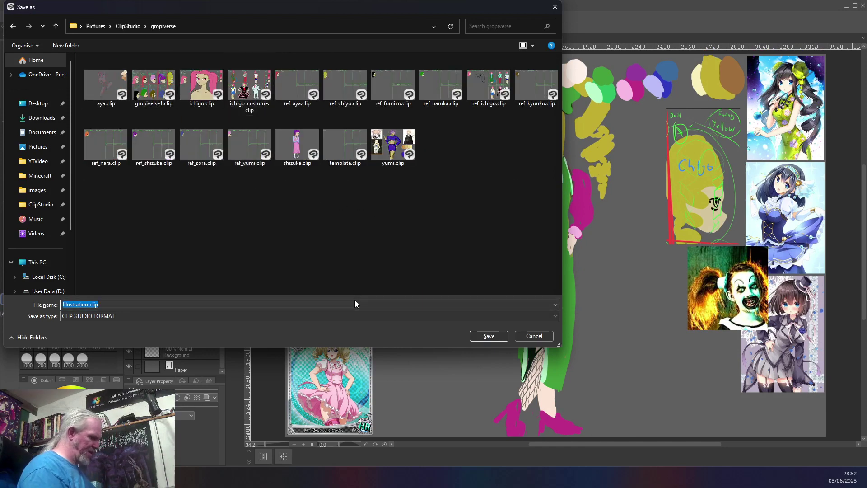
pyautogui.write('chiyo')
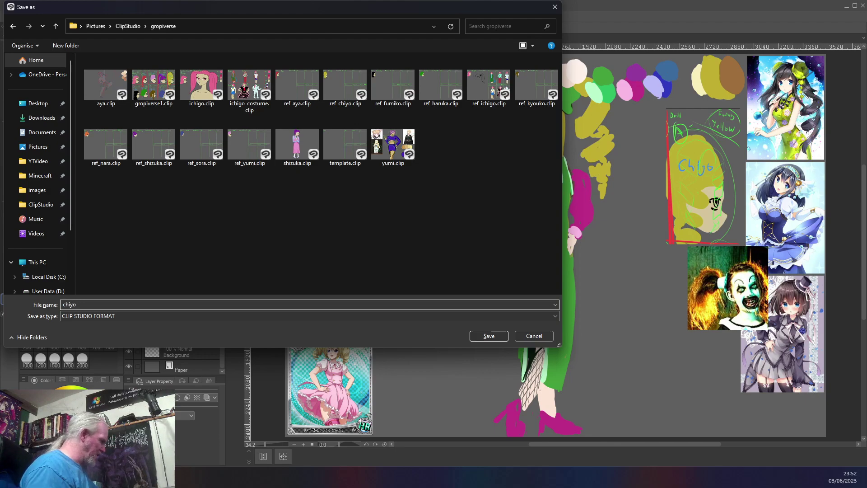
pyautogui.press('Return')
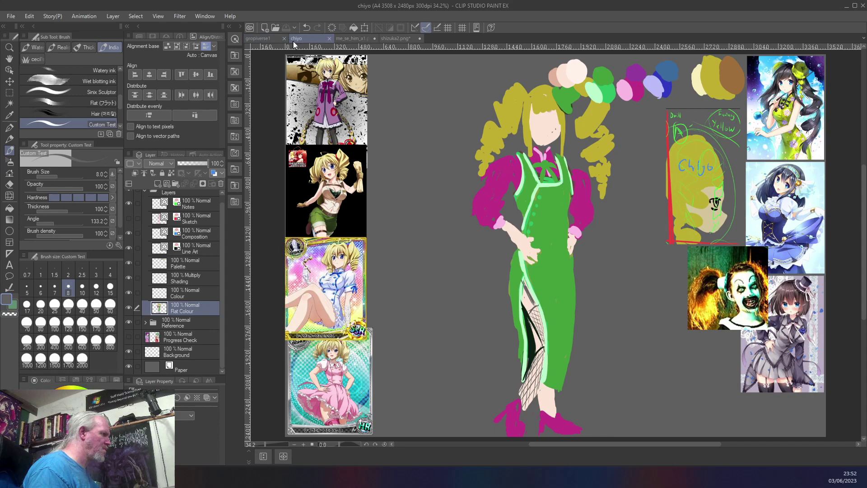
# Close the me_se_him_a1.png and shizuka2.png documents without saving their changes.
pyautogui.click(374, 39)
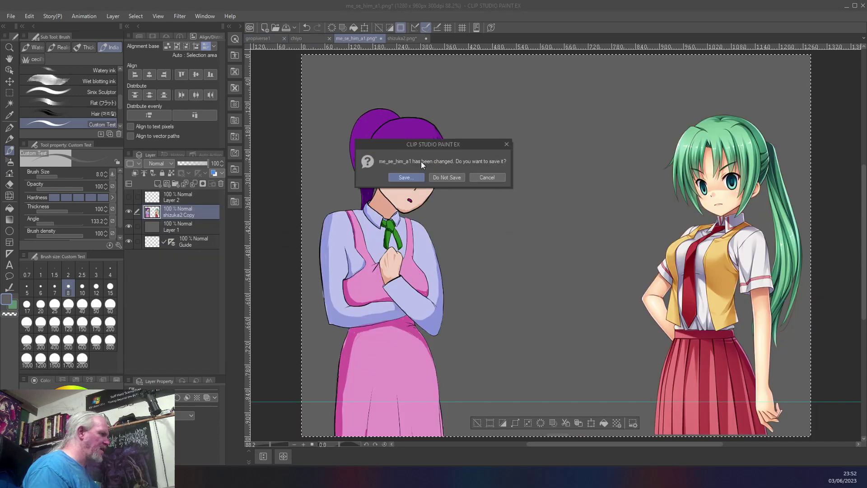
pyautogui.click(446, 177)
pyautogui.click(375, 38)
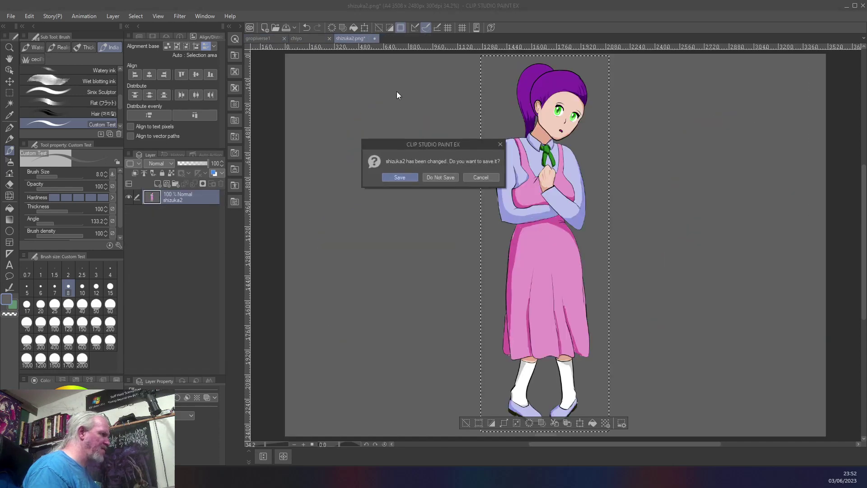
pyautogui.click(439, 177)
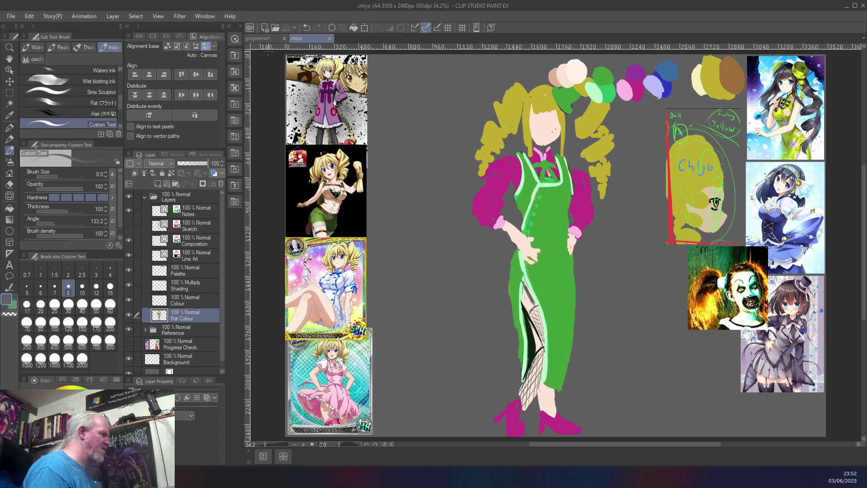
# Look over the character head lineup in the gropiverse1 document, then close that document.
pyautogui.click(259, 40)
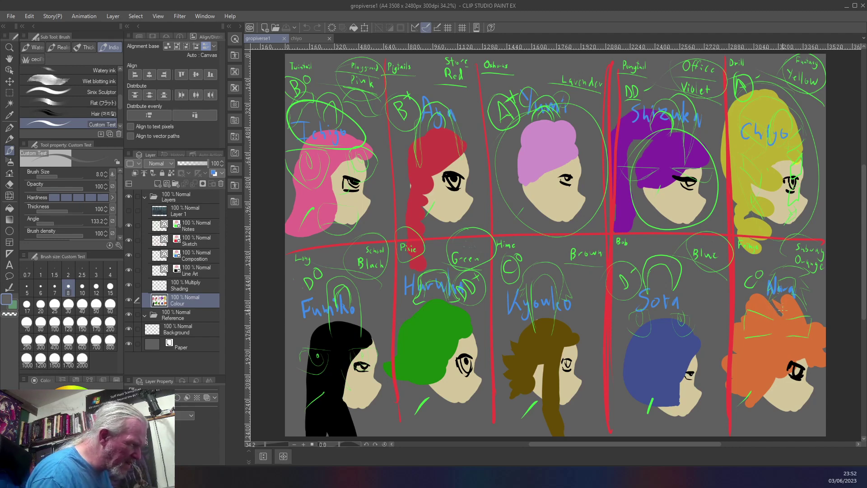
pyautogui.scroll(5, 785, 297)
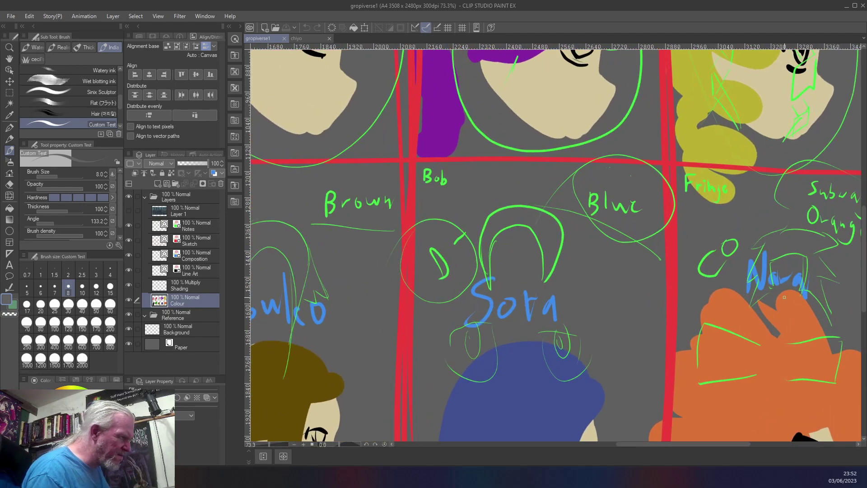
pyautogui.scroll(2, 784, 297)
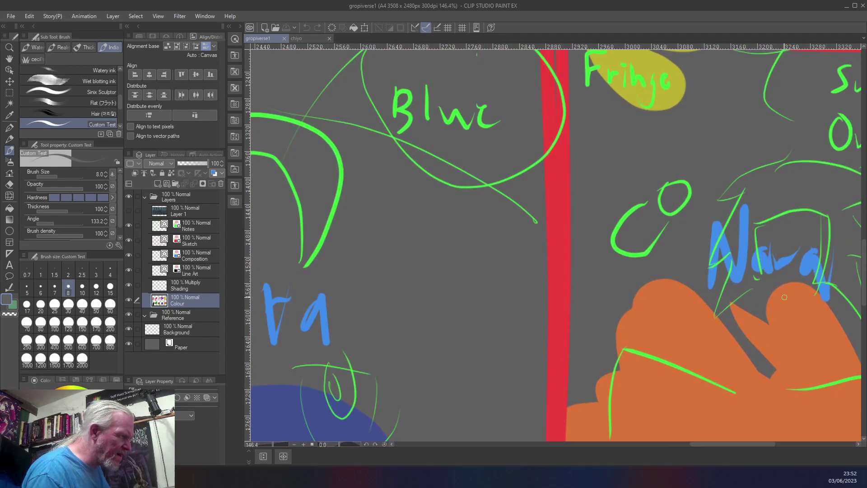
pyautogui.scroll(-8, 784, 297)
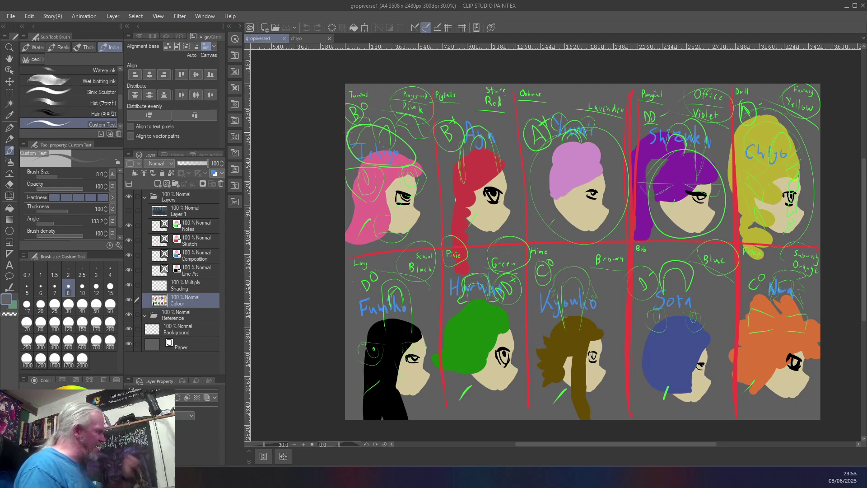
pyautogui.click(284, 38)
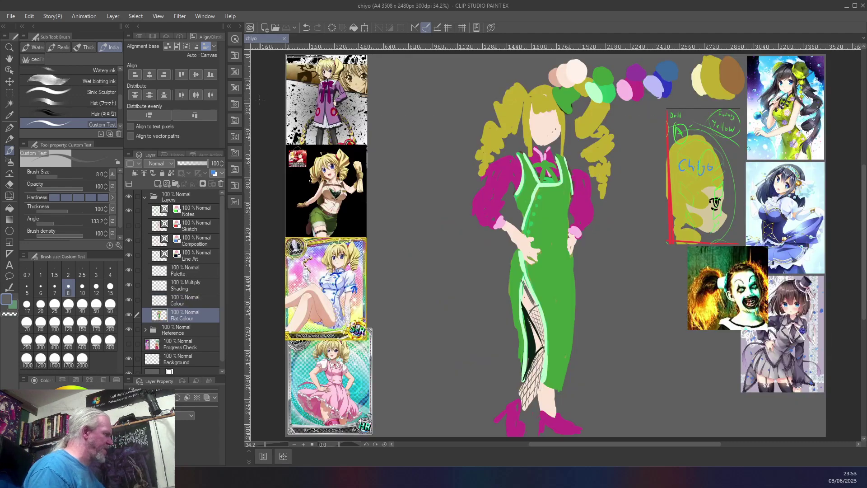